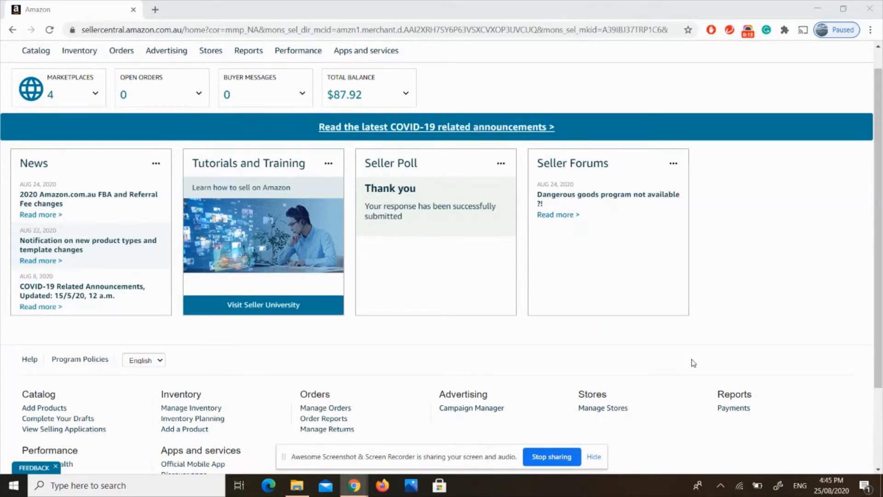
Step: Open the page for adding a product and search Amazon's catalogue for "Kids Stroller"
mouse_move(87, 62)
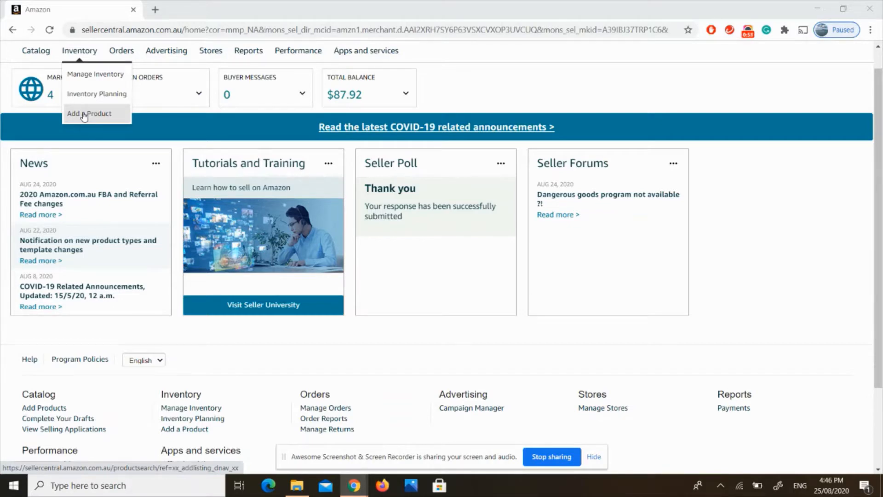
left_click(84, 117)
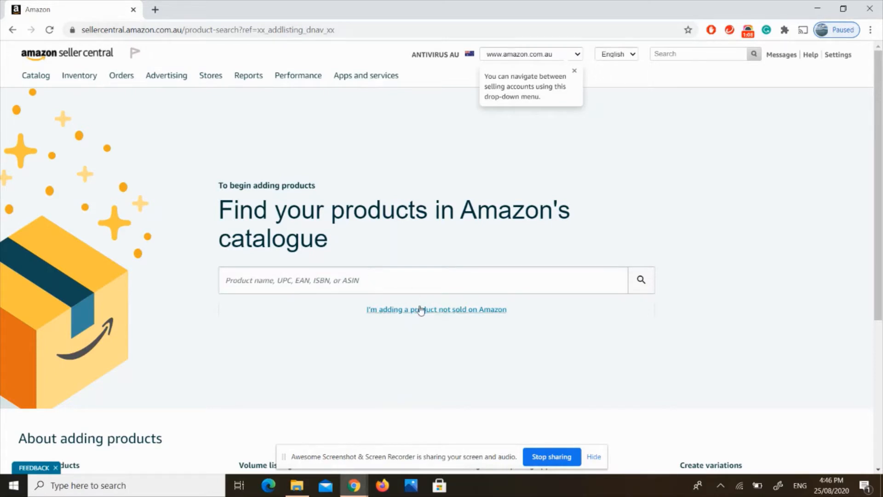
left_click(477, 283)
key("Caps_Lock")
type("S")
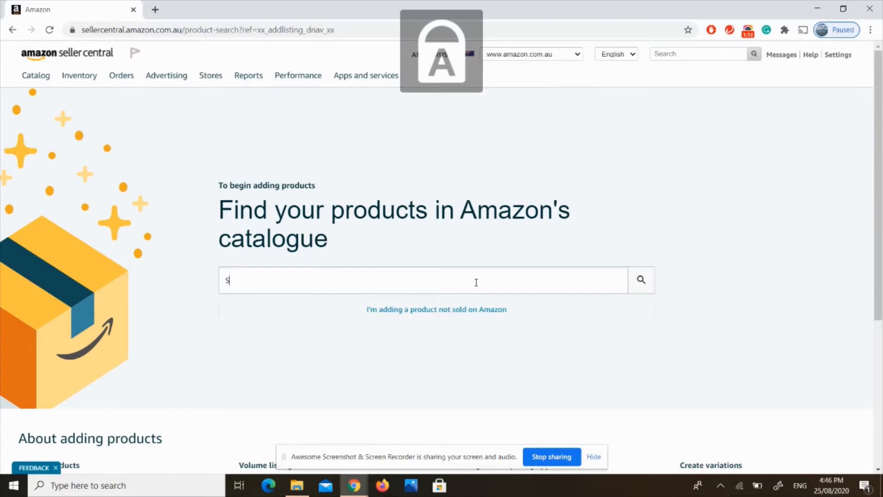
key("Caps_Lock")
type("troller")
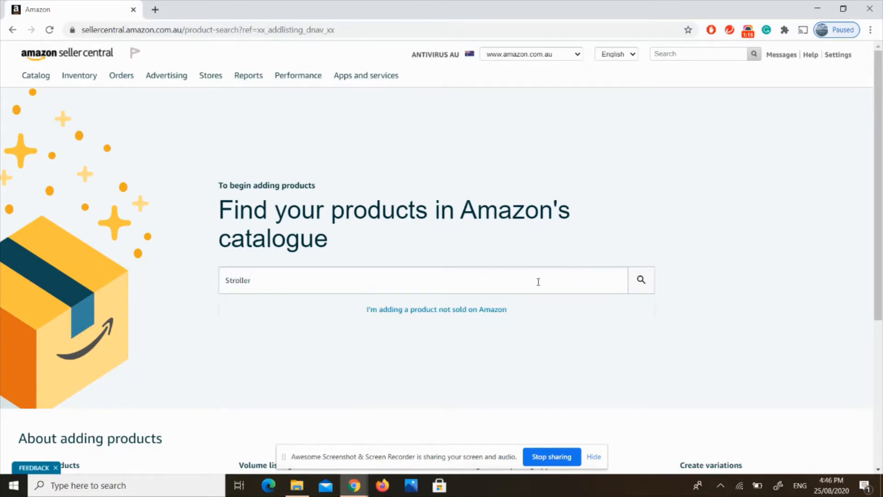
left_click(226, 279)
key("Caps_Lock")
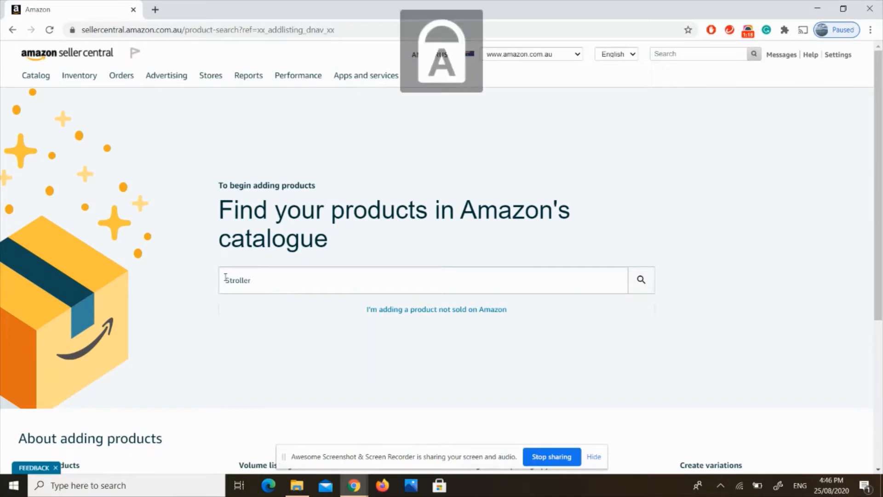
type("K")
key("Caps_Lock")
type("ids")
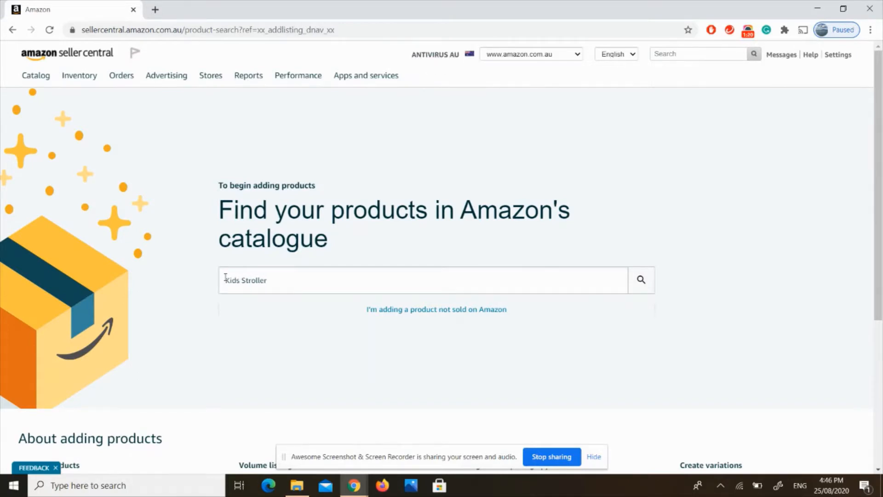
key("Return")
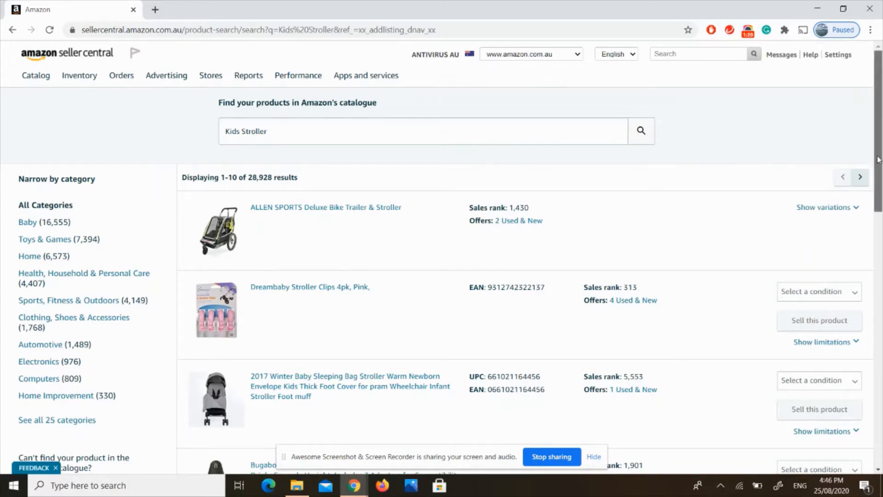
Step: Start creating a new listing for a product missing from the catalogue and browse into the Baby category
left_click_drag(879, 160, 881, 187)
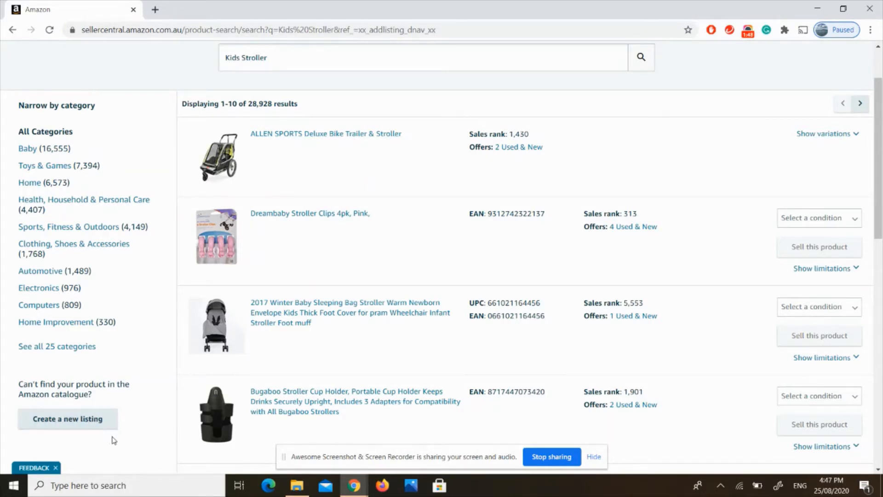
left_click(75, 426)
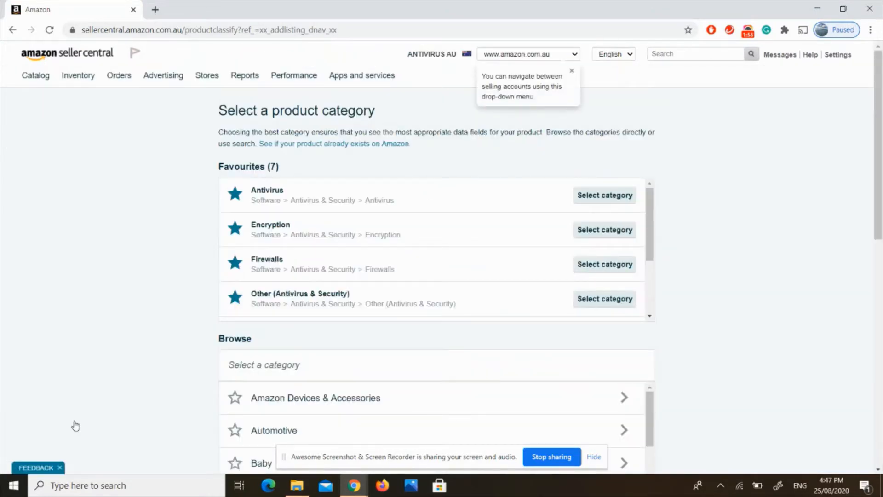
left_click_drag(881, 183, 882, 304)
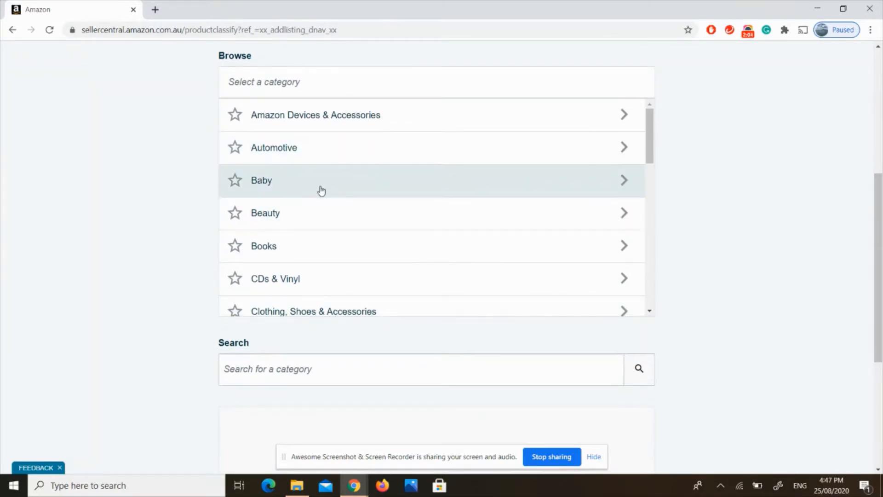
left_click(619, 188)
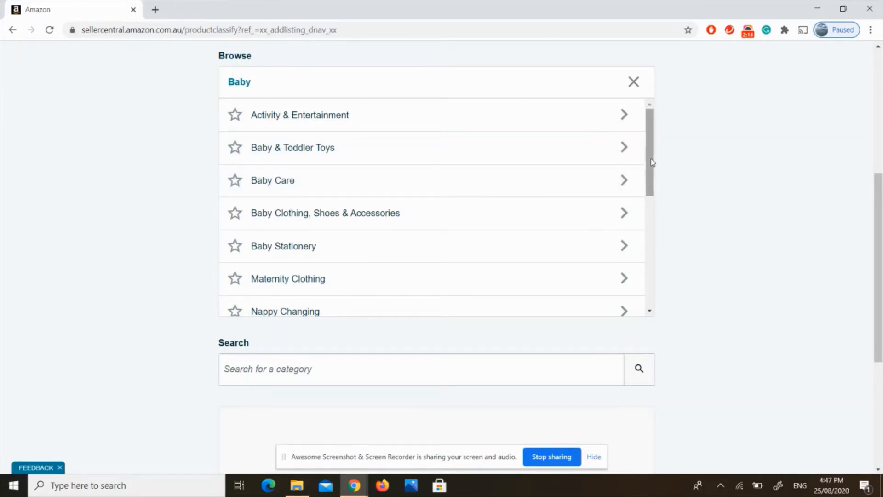
Step: Select the product category Travel Gear > Prams, Strollers & Accessories > Prams & Strollers > Prams
left_click_drag(653, 162, 655, 275)
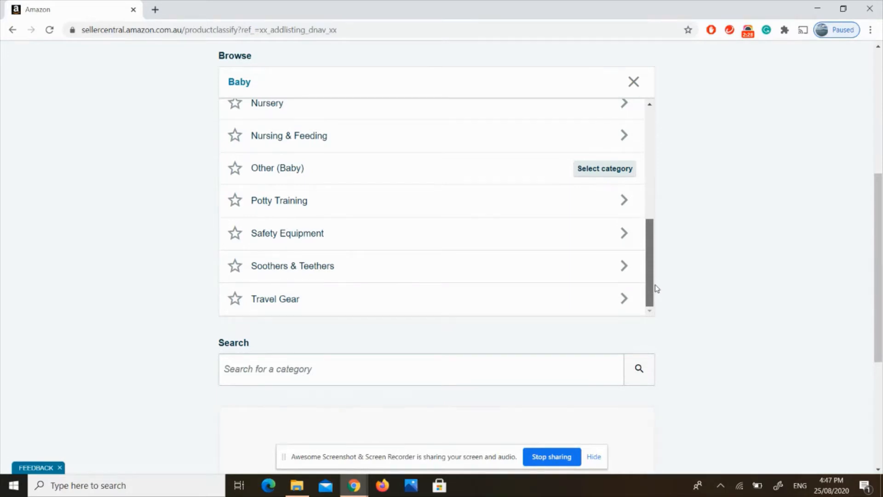
left_click_drag(654, 275, 654, 143)
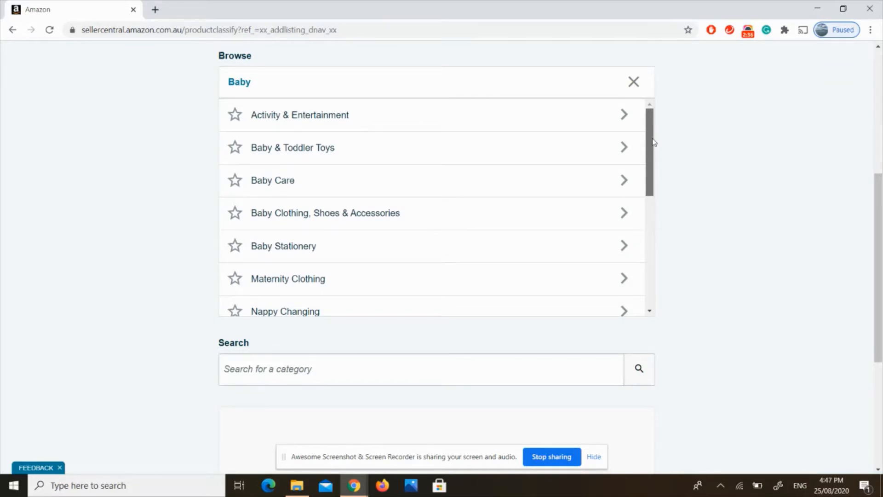
left_click_drag(654, 143, 661, 279)
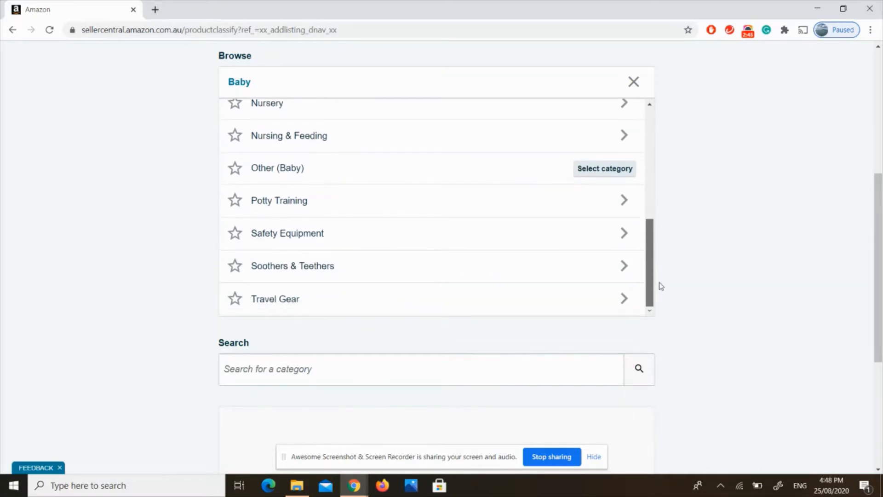
left_click(610, 301)
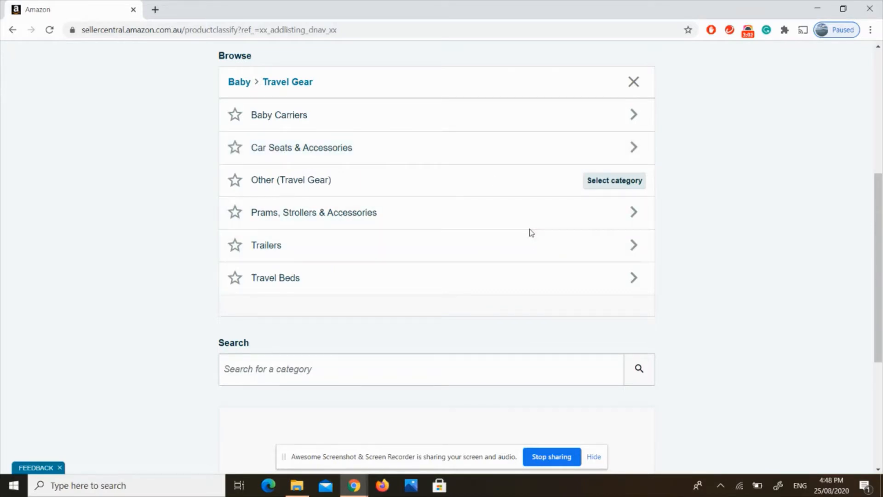
left_click(485, 217)
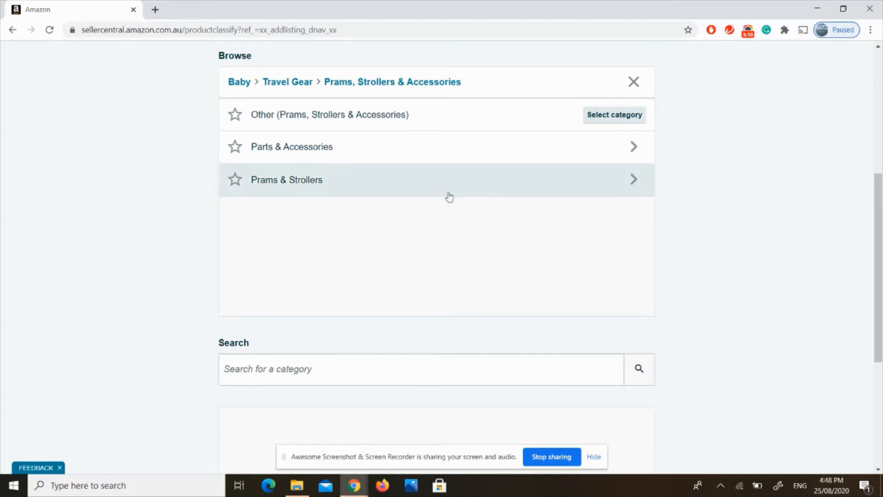
left_click(474, 189)
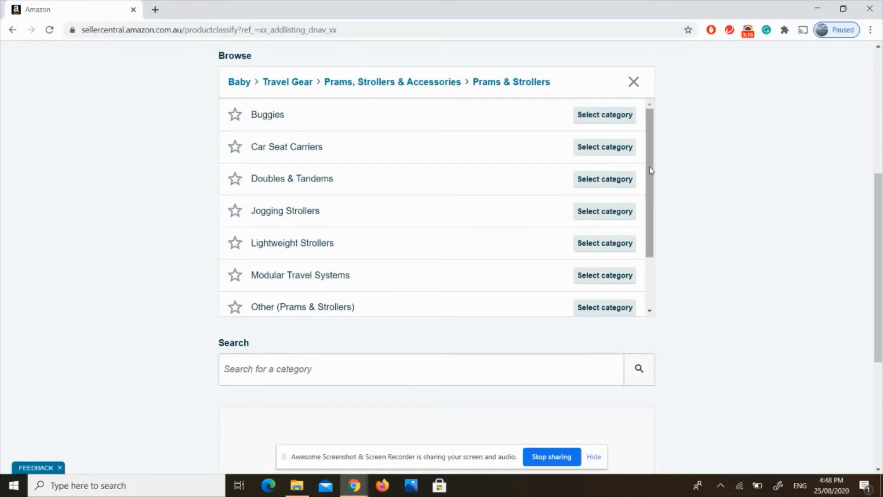
left_click_drag(650, 169, 672, 271)
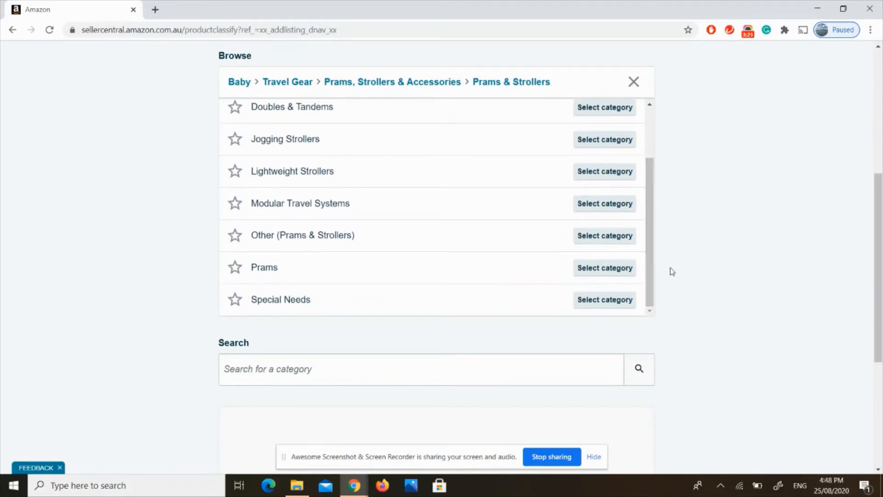
left_click(607, 272)
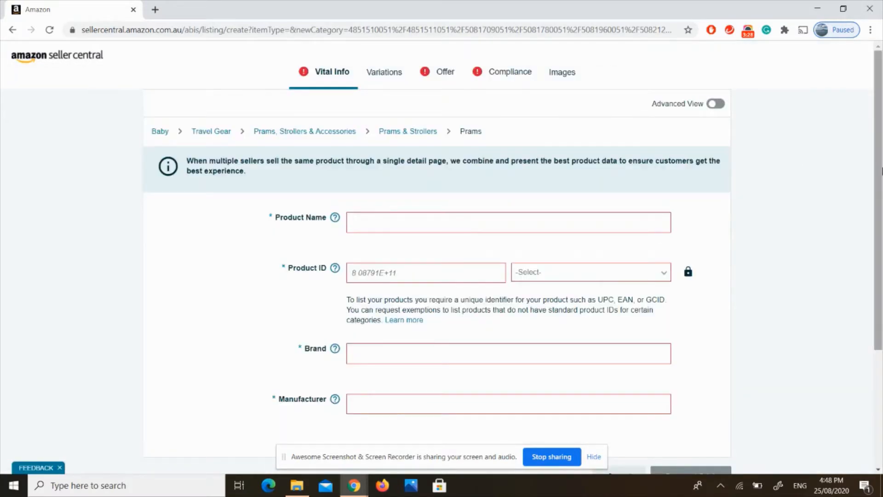
Step: Enter "Best Pram in the world 2020" as the product name in the listing's vital info
mouse_move(880, 171)
left_mouse_down()
mouse_move(881, 195)
mouse_move(881, 184)
left_mouse_up()
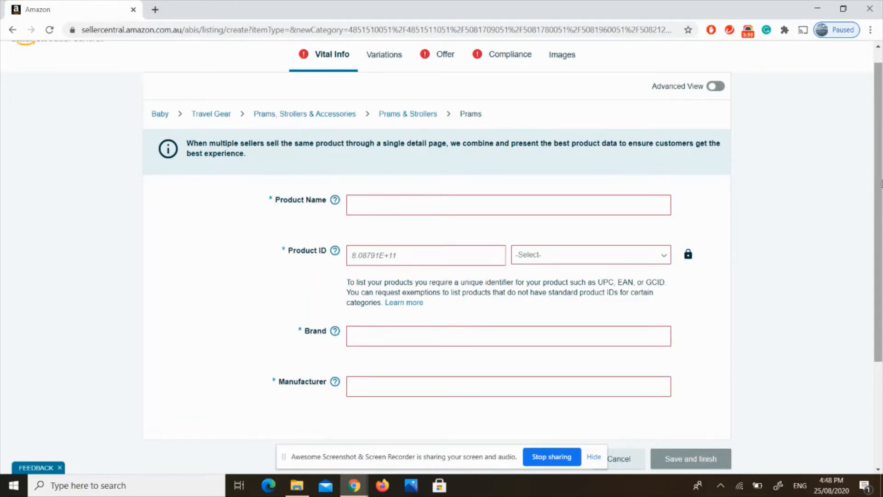
left_click(371, 207)
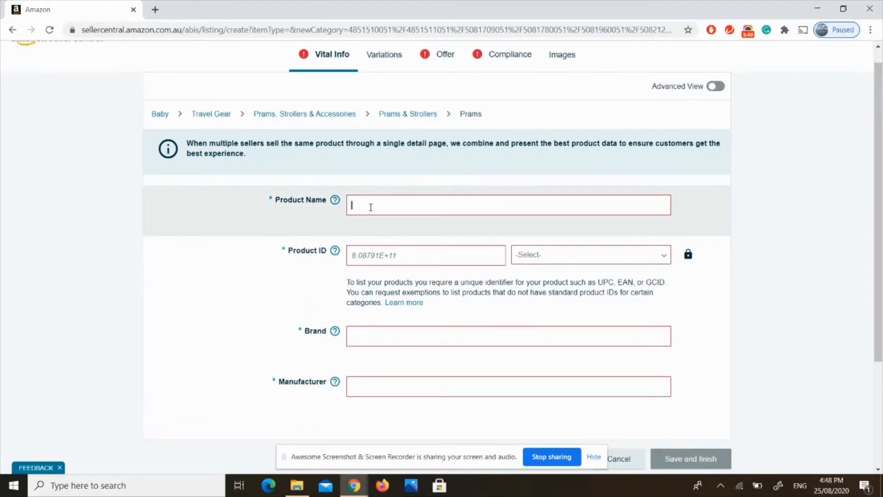
key("Caps_Lock")
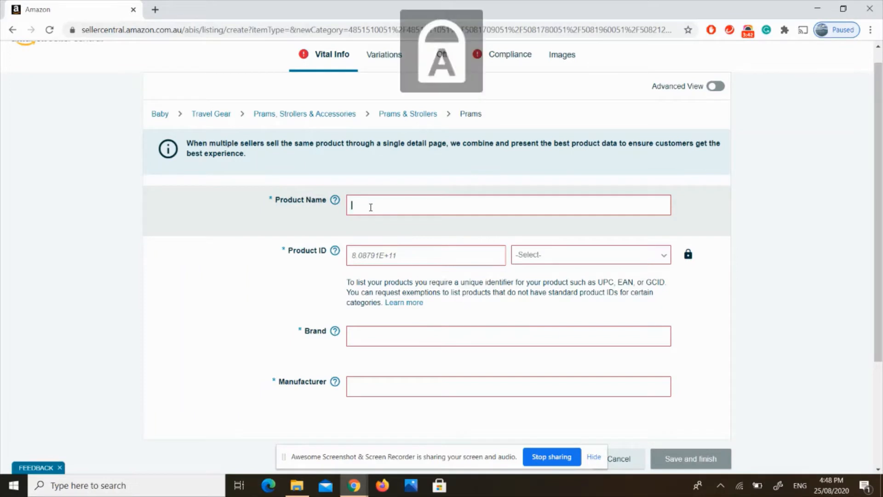
type("B")
key("Caps_Lock")
type("est")
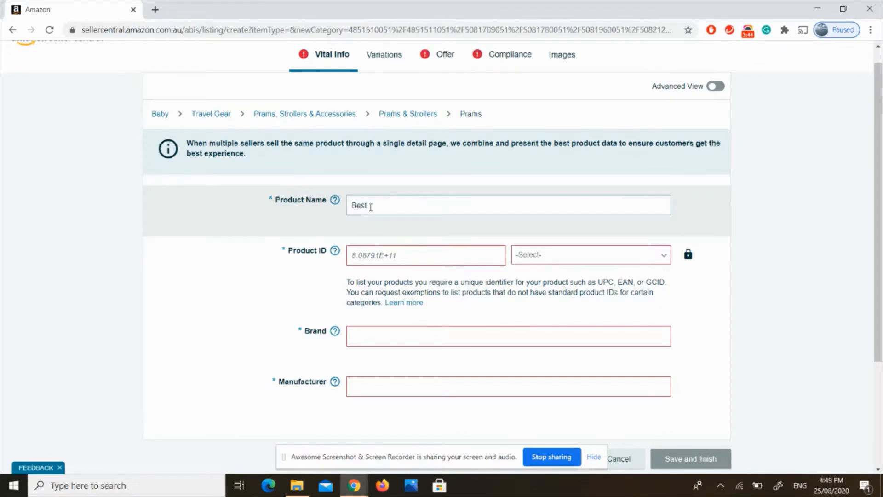
key("Caps_Lock")
type("P")
key("Caps_Lock")
type("ram in the world 2020")
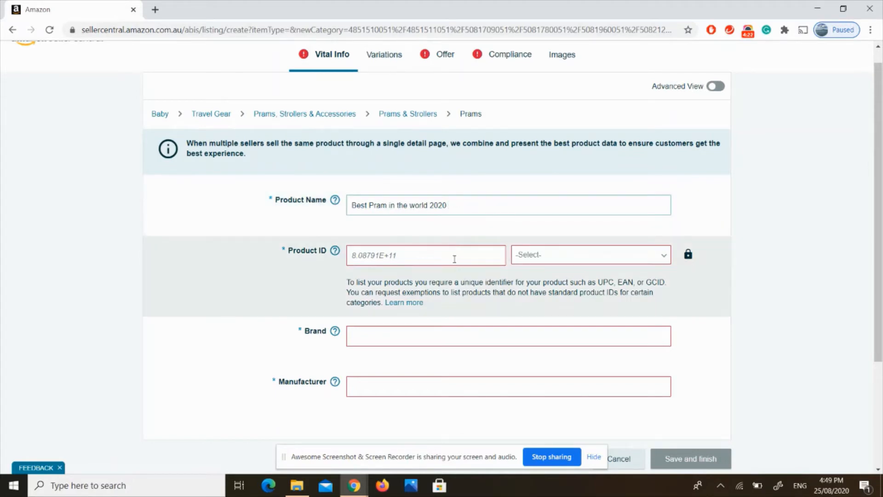
Step: Set the Product ID type to UPC
left_click(454, 258)
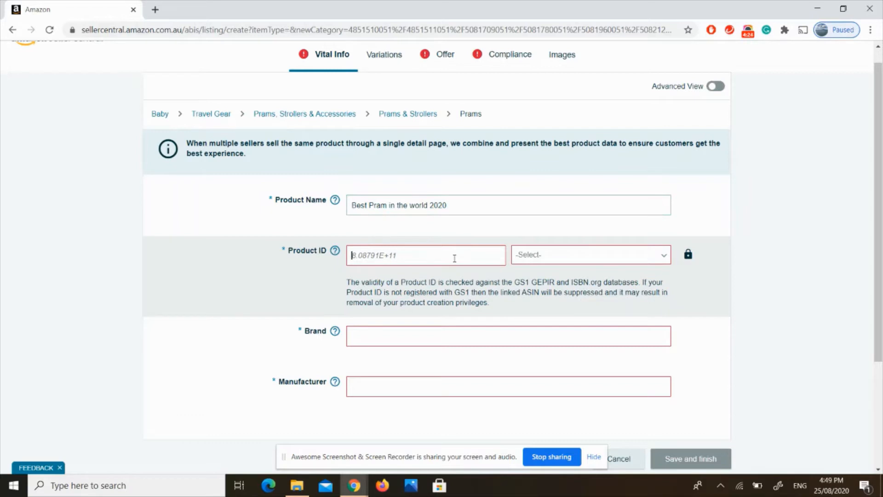
left_click(660, 256)
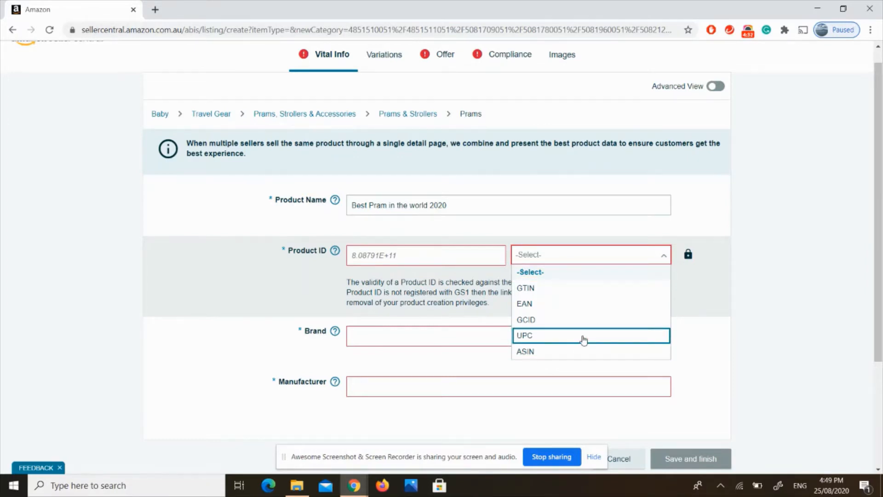
left_click(583, 340)
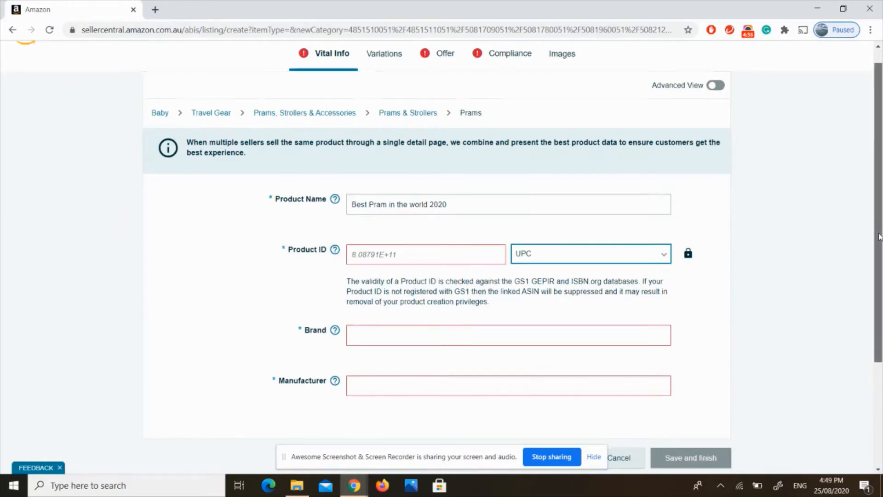
Step: Enter "Baby Bug" as the product's brand
left_click_drag(878, 235, 881, 275)
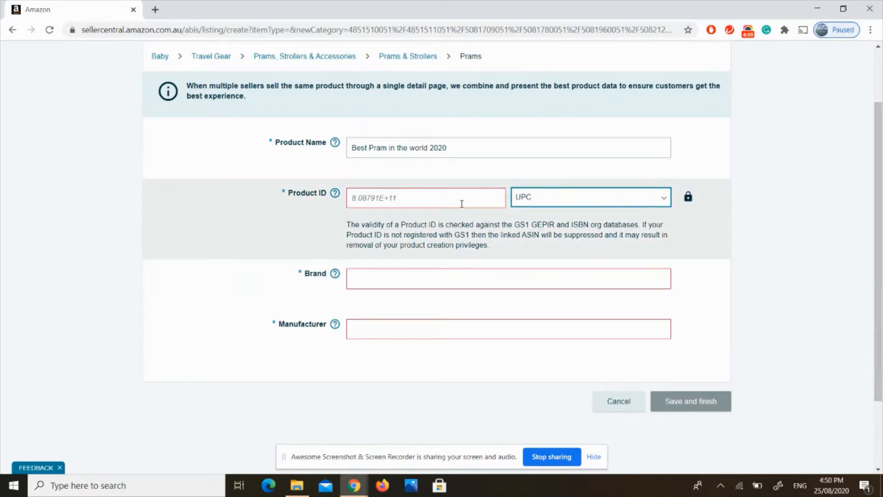
left_click(401, 278)
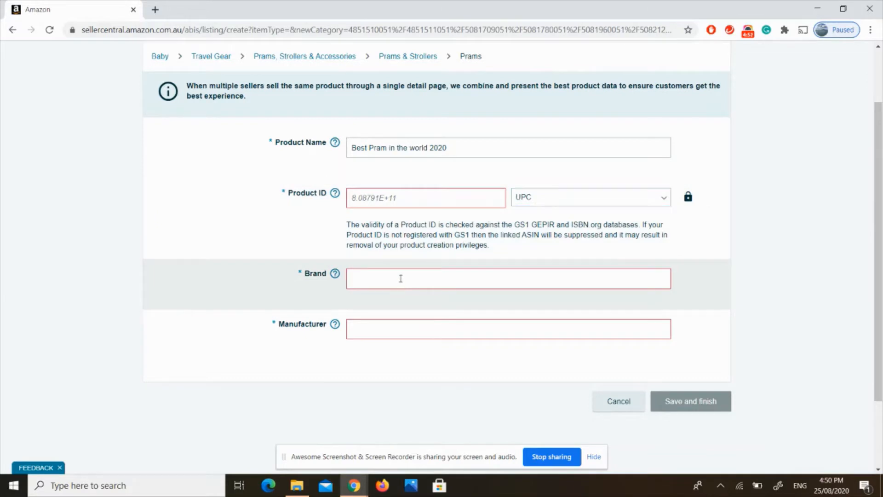
key("Caps_Lock")
type("B")
key("Caps_Lock")
type("aby")
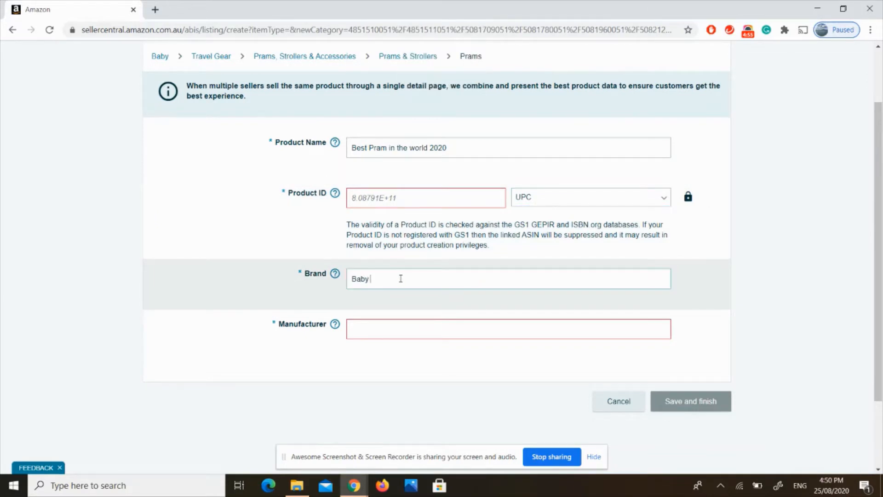
key("Caps_Lock")
type("N")
key("Caps_Lock")
type("ug")
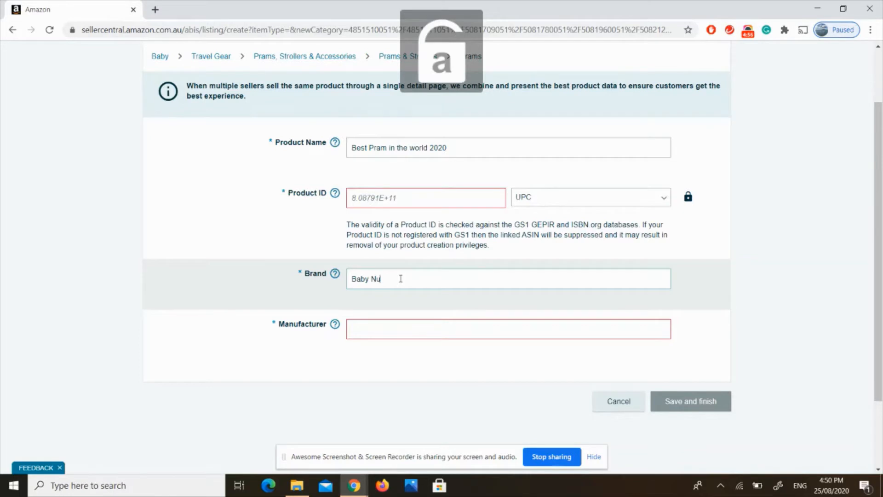
key("BackSpace")
key("BackSpace")
key("BackSpace")
key("Caps_Lock")
type("B")
key("Caps_Lock")
type("ug")
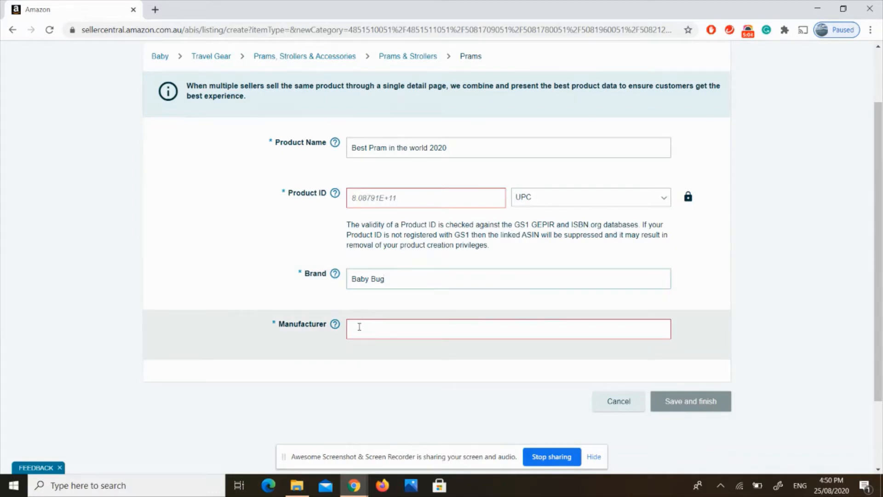
Step: Read the help note for the Manufacturer field and place the cursor in that field
mouse_move(335, 326)
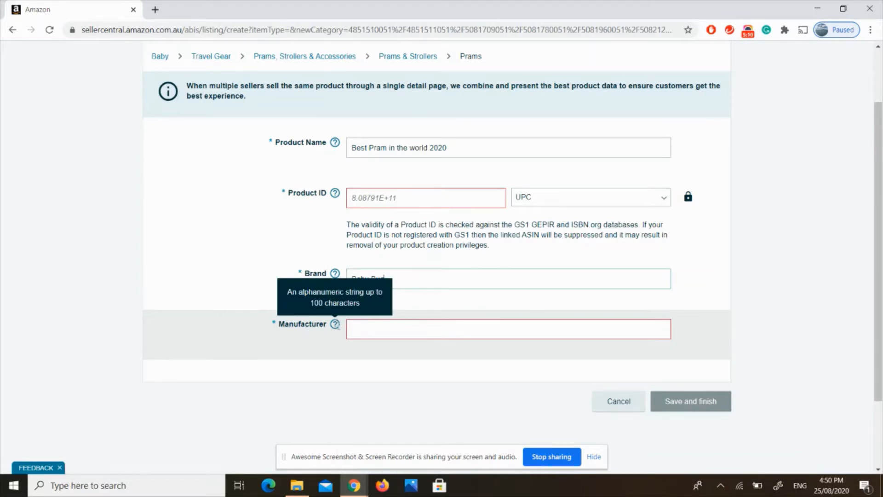
left_click(335, 324)
left_click(415, 328)
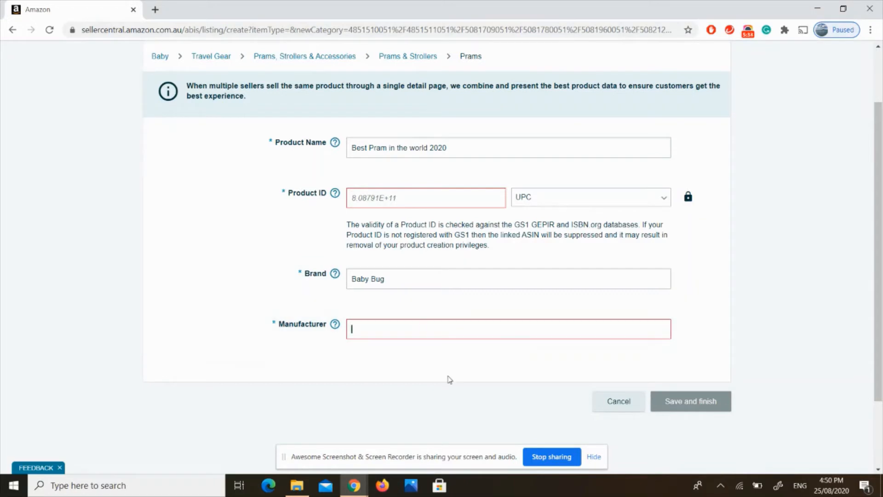
left_click_drag(881, 245, 881, 221)
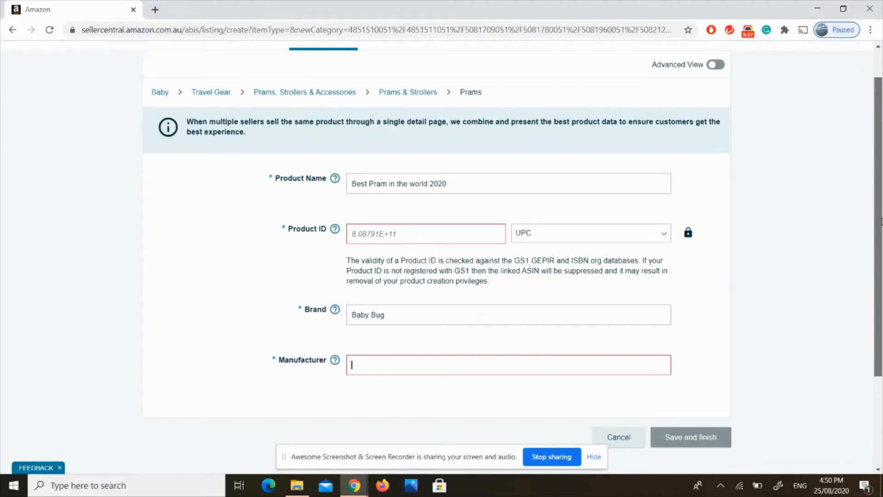
Step: Turn on the advanced view of the listing form and look over the additional sections and fields
left_click(717, 69)
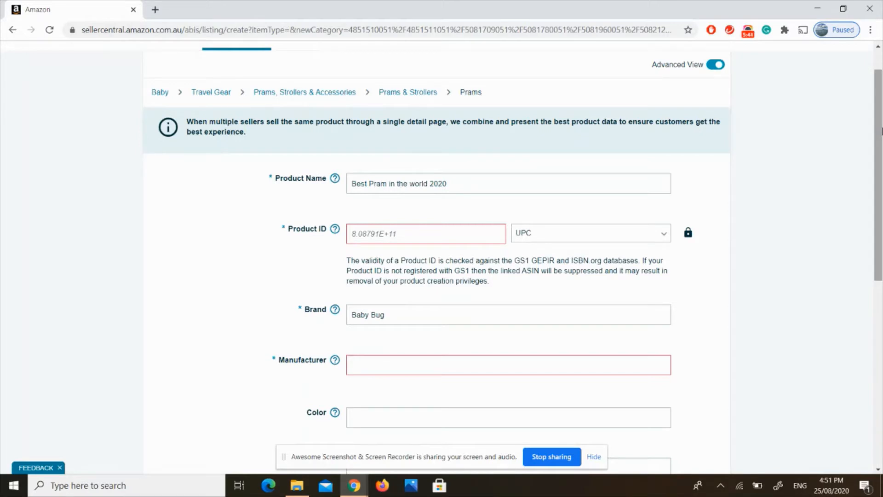
mouse_move(882, 131)
left_mouse_down()
mouse_move(882, 264)
mouse_move(876, 125)
mouse_move(875, 135)
left_mouse_up()
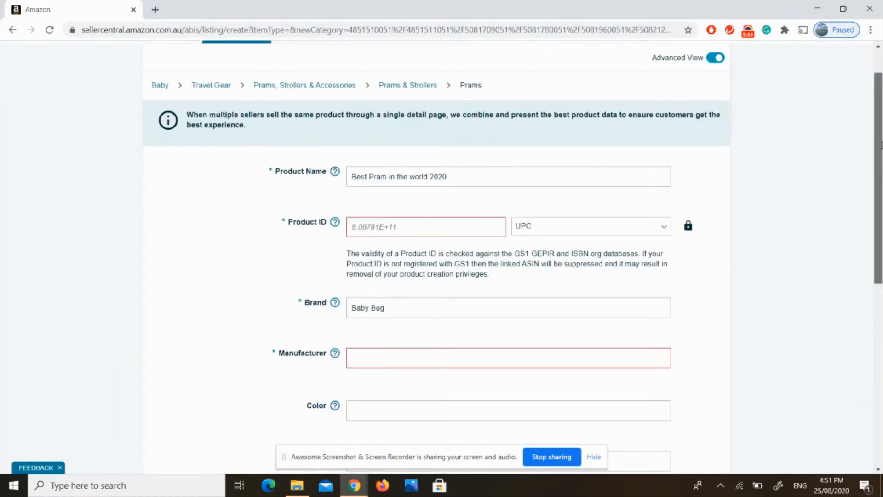
scroll(881, 144, "up", 1)
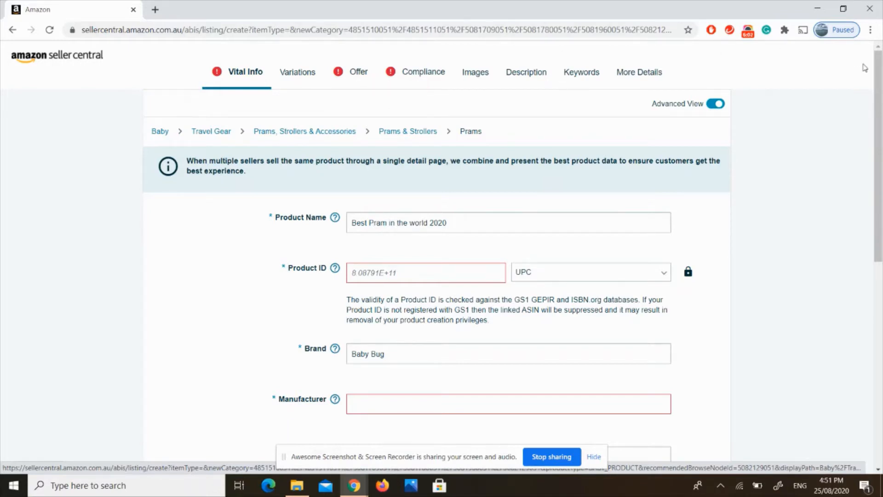
left_click_drag(881, 95, 882, 152)
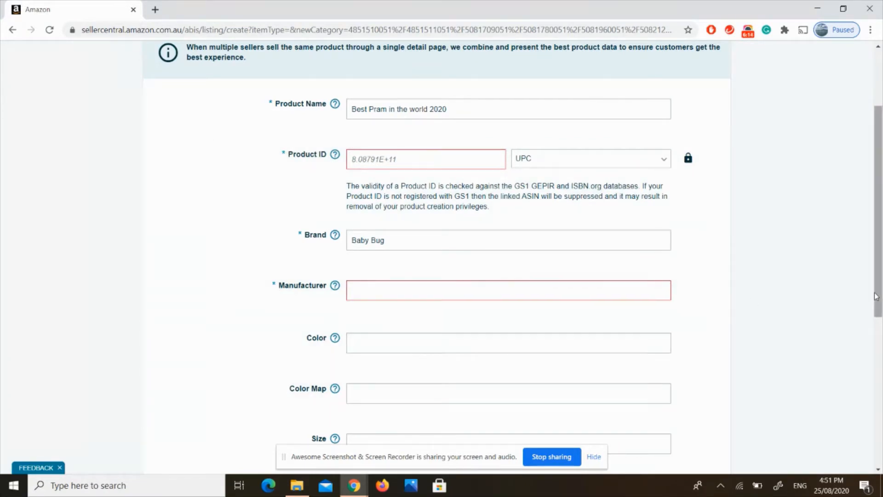
left_click_drag(880, 297, 882, 313)
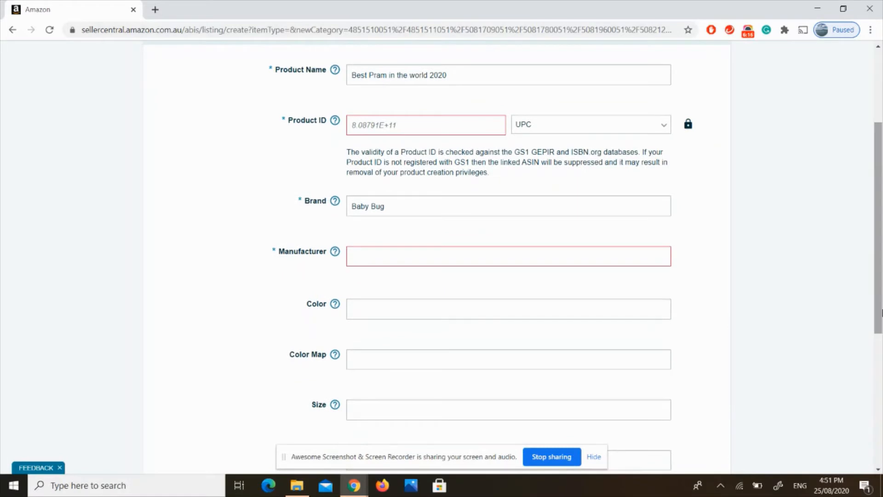
Step: Copy the brand name "Baby Bug" into the Manufacturer field
left_click(422, 205)
left_click_drag(423, 206, 303, 204)
key("ctrl+c")
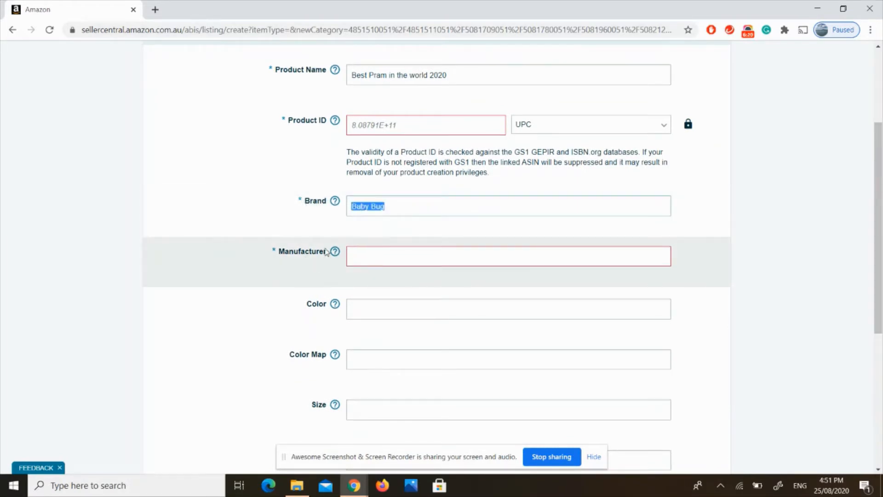
left_click(378, 258)
key("ctrl+v")
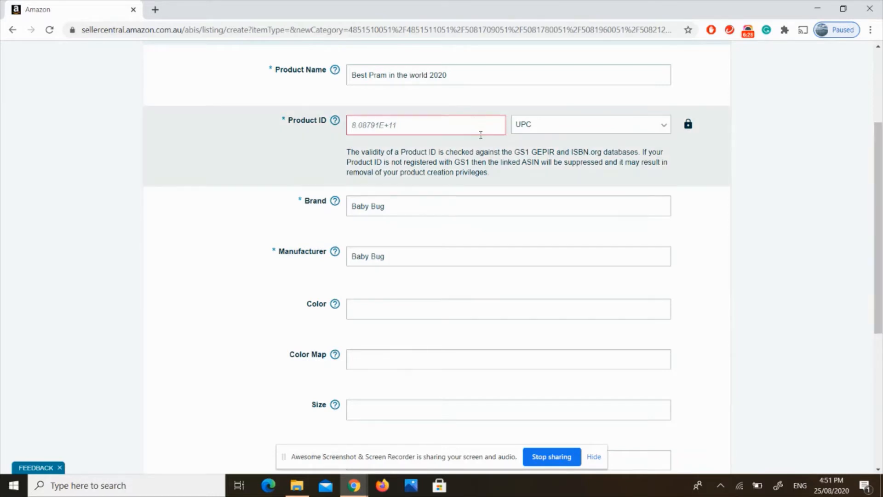
left_click(456, 130)
type("8787878780")
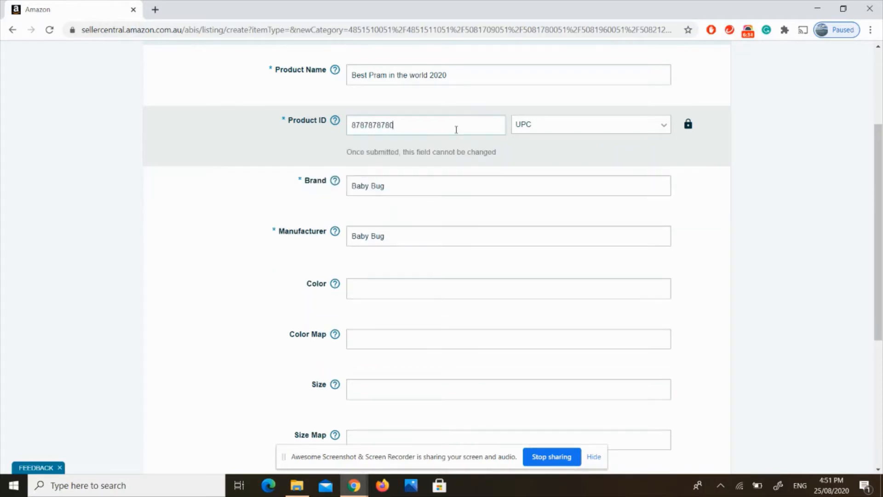
type("04545454545")
key("Left")
key("Left")
key("Left")
key("BackSpace")
key("BackSpace")
key("BackSpace")
key("BackSpace")
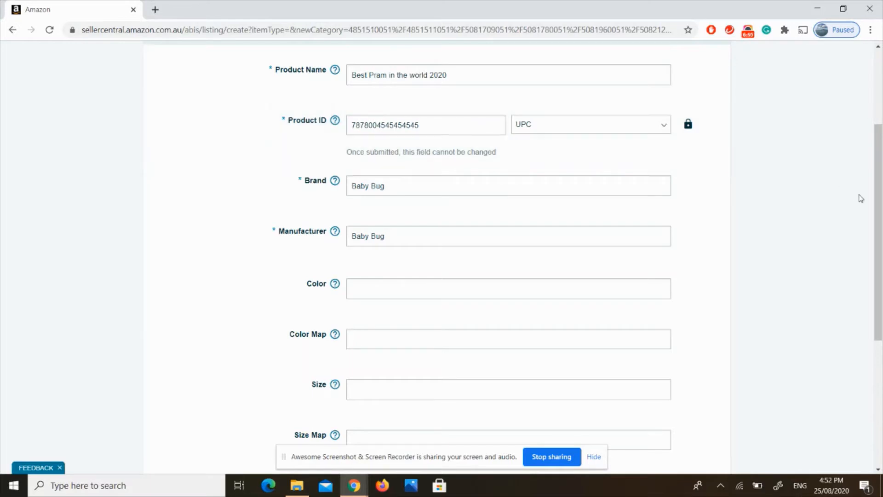
Step: Set the product's Color to "Gray" in the vital info
left_click_drag(881, 209, 882, 274)
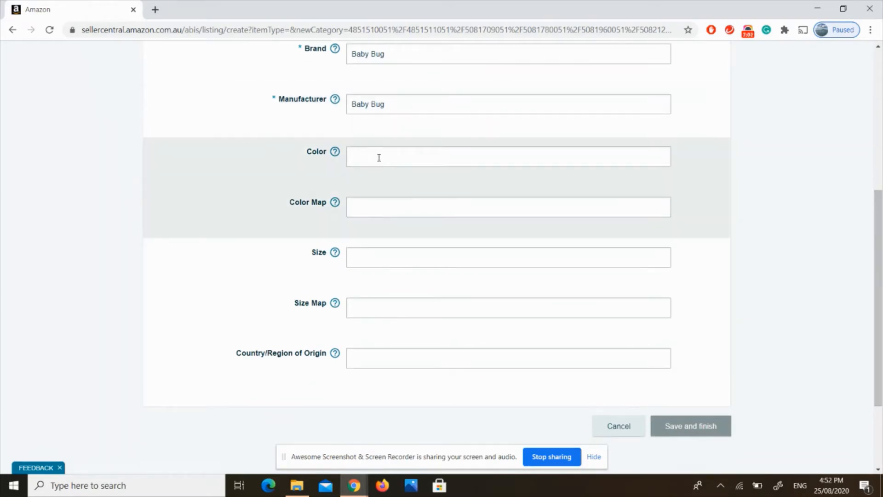
left_click(379, 157)
key("Caps_Lock")
type("G")
key("Caps_Lock")
type("r")
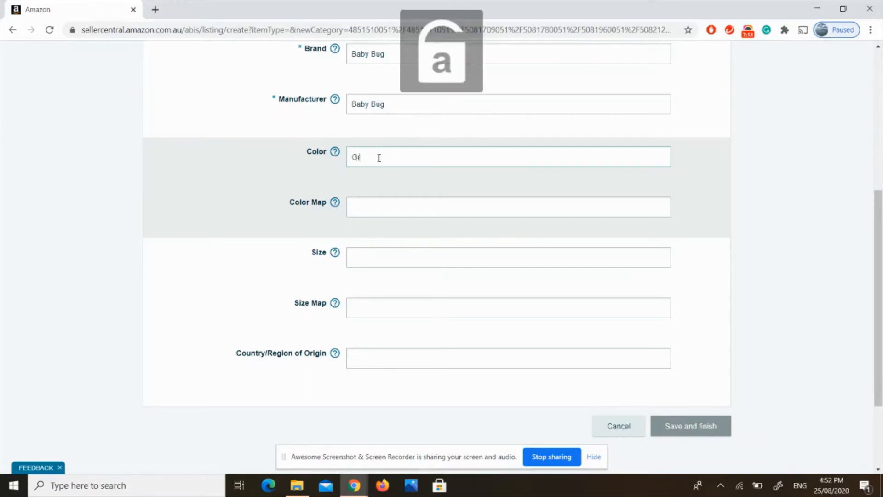
type("ay")
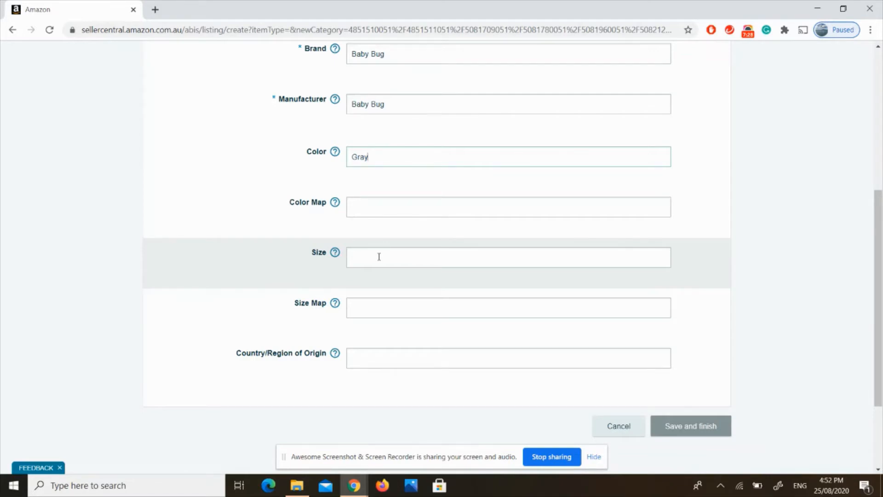
left_click(375, 210)
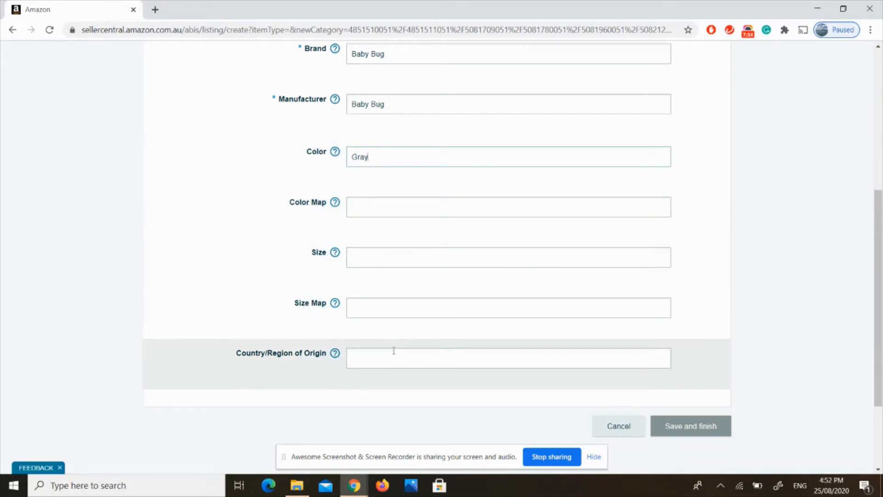
Step: Set the Country/Region of Origin to Malaysia
left_click(396, 356)
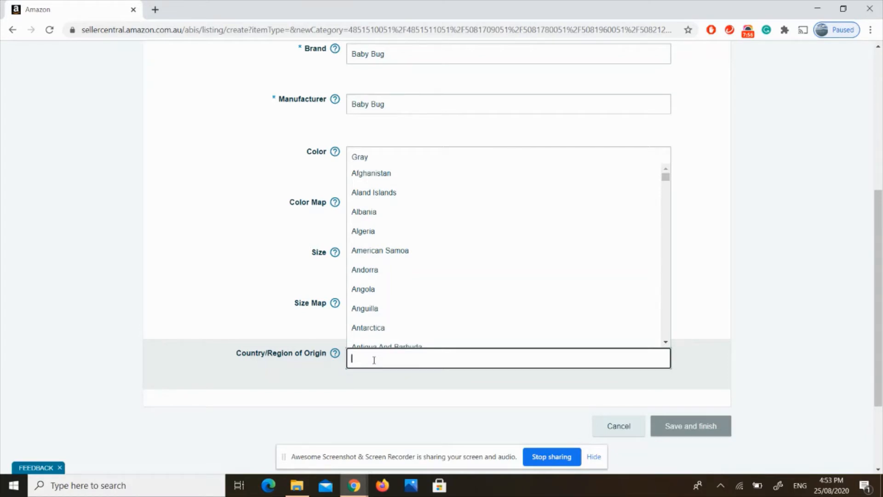
key("Caps_Lock")
type("M")
key("Caps_Lock")
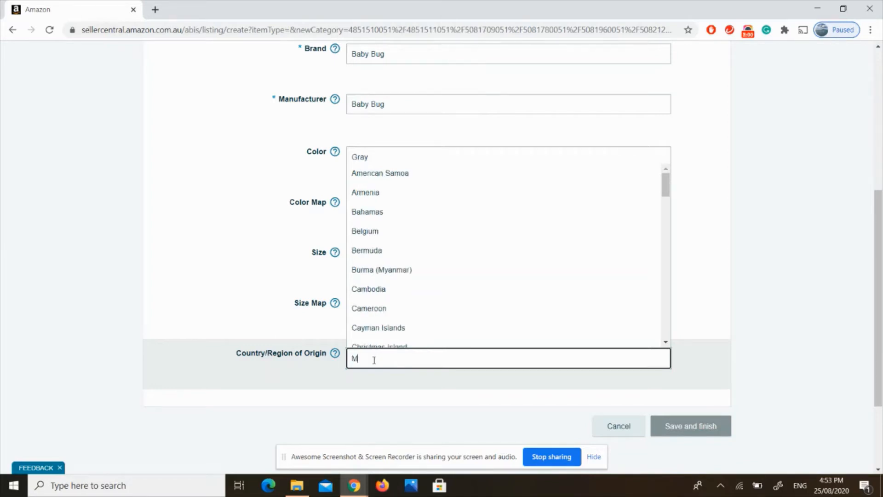
type("a")
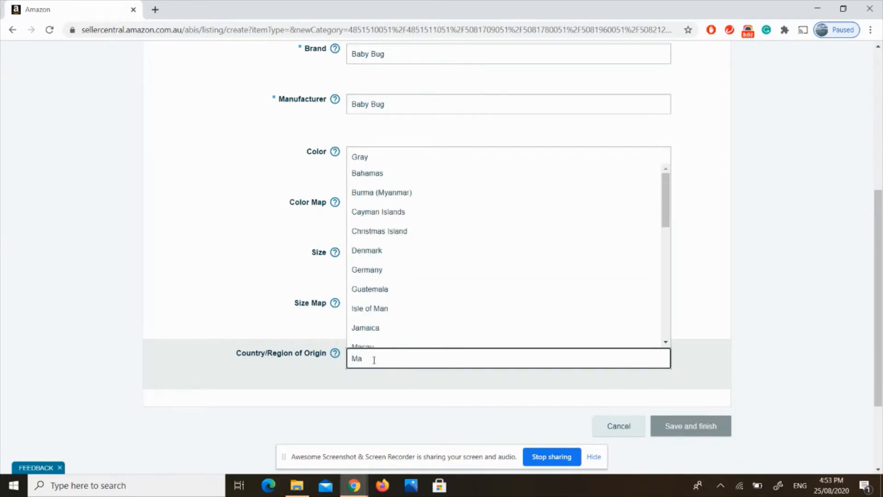
type("l")
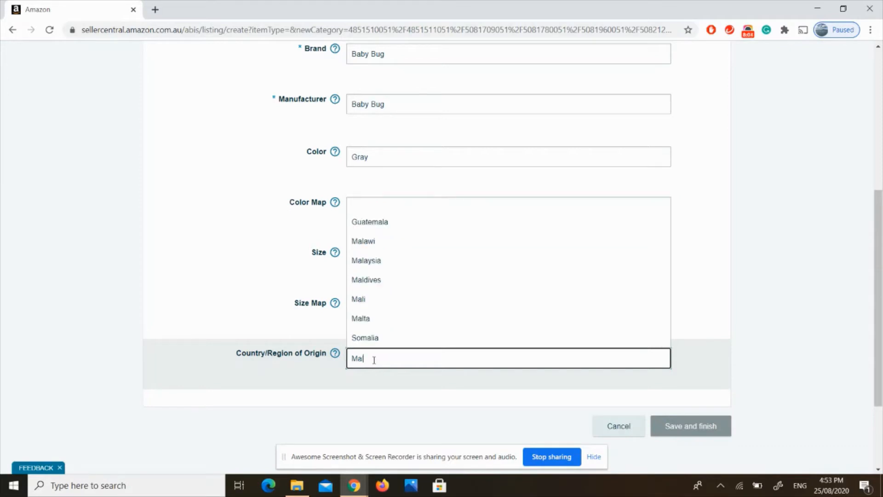
left_click(376, 260)
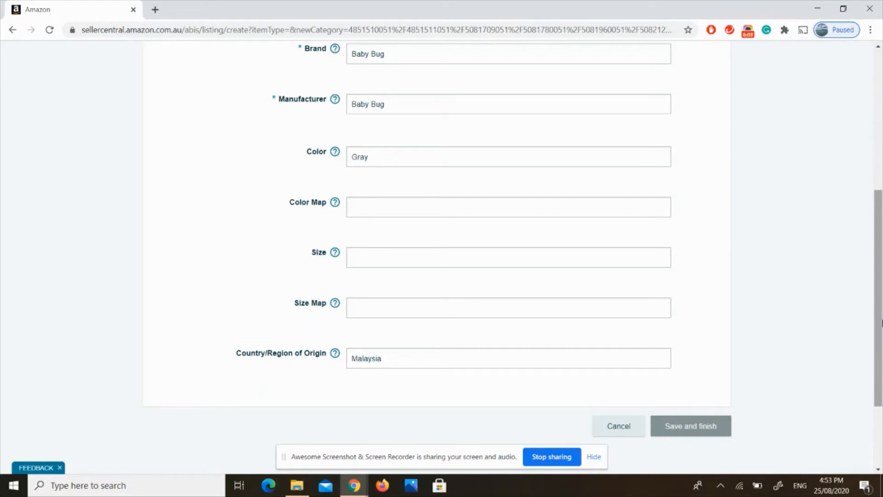
Step: Open the listing's variations section and set the Variations Theme to Color
left_click_drag(882, 322, 869, 187)
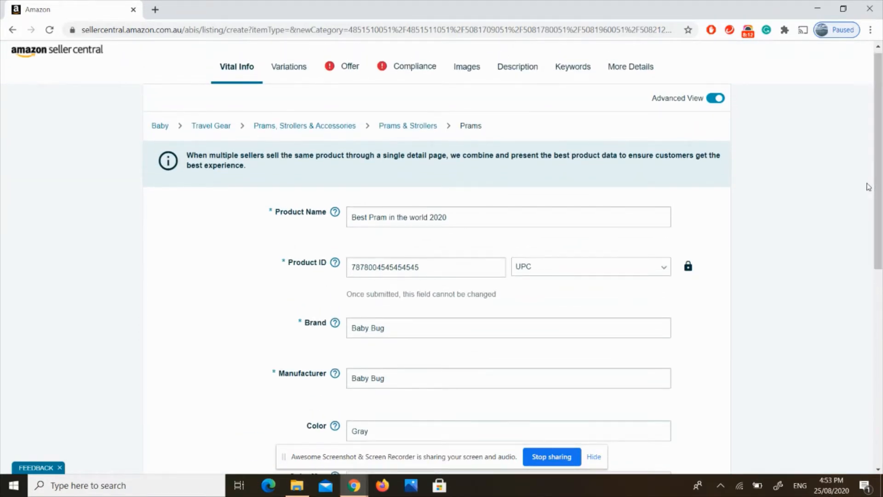
left_click(289, 69)
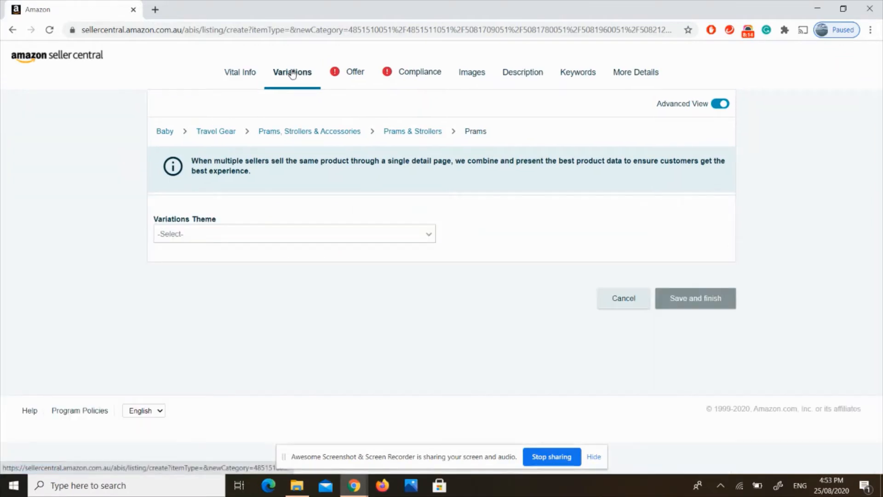
left_click(428, 241)
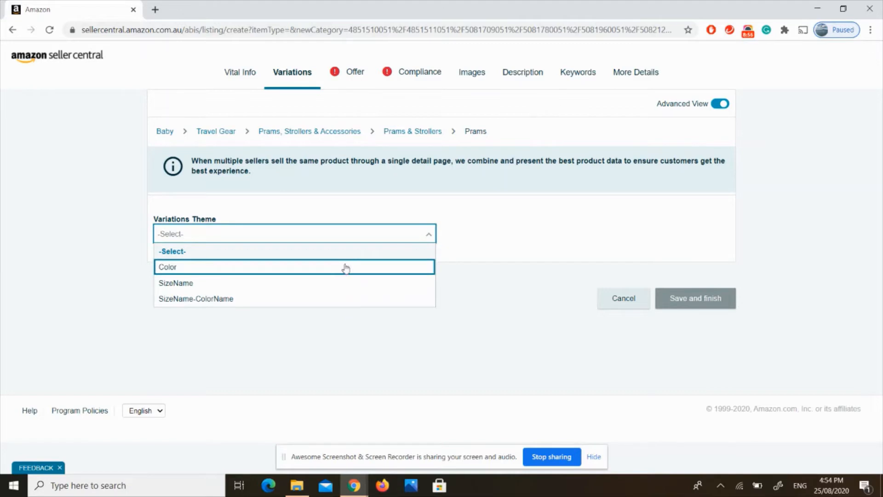
left_click(344, 266)
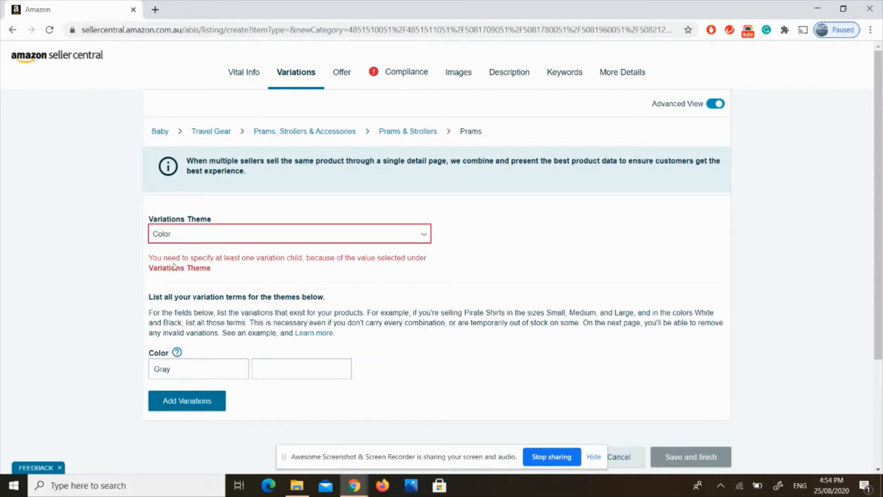
Step: List "Black" and "Red" as further color variation terms beside Gray
left_click(283, 370)
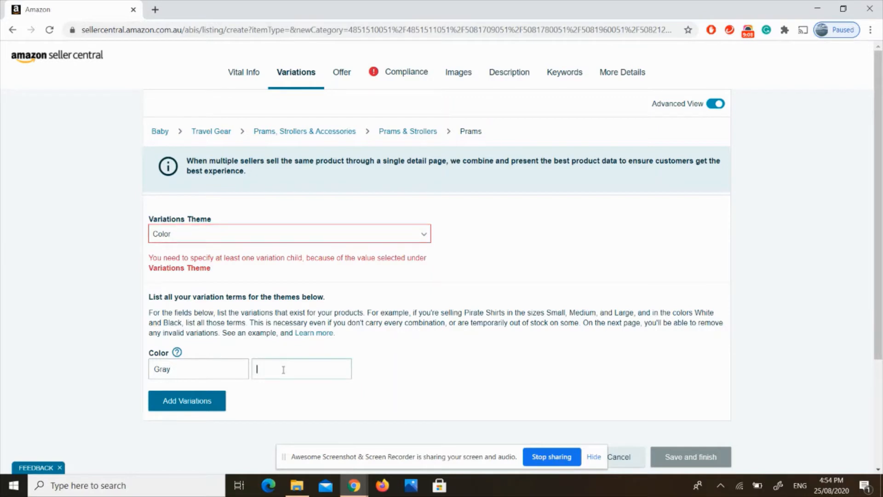
key("Caps_Lock")
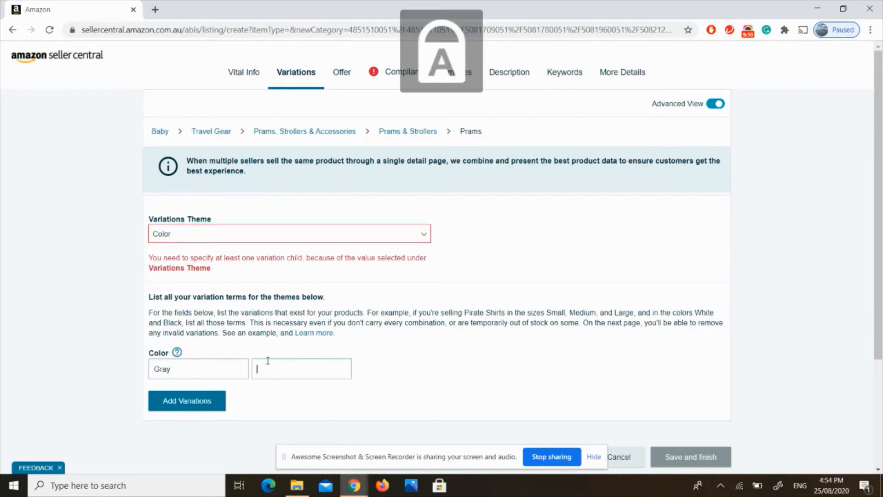
type("B")
key("Caps_Lock")
type("lack")
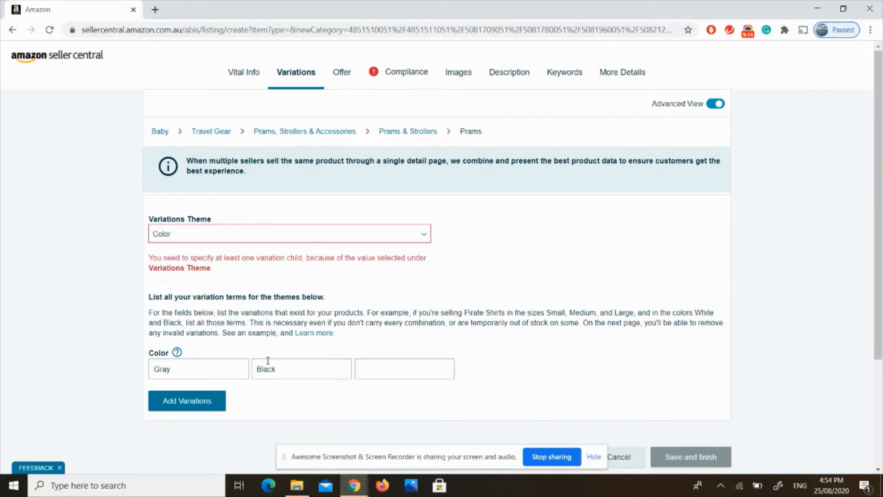
key("Caps_Lock")
type("R")
key("Caps_Lock")
type("ed")
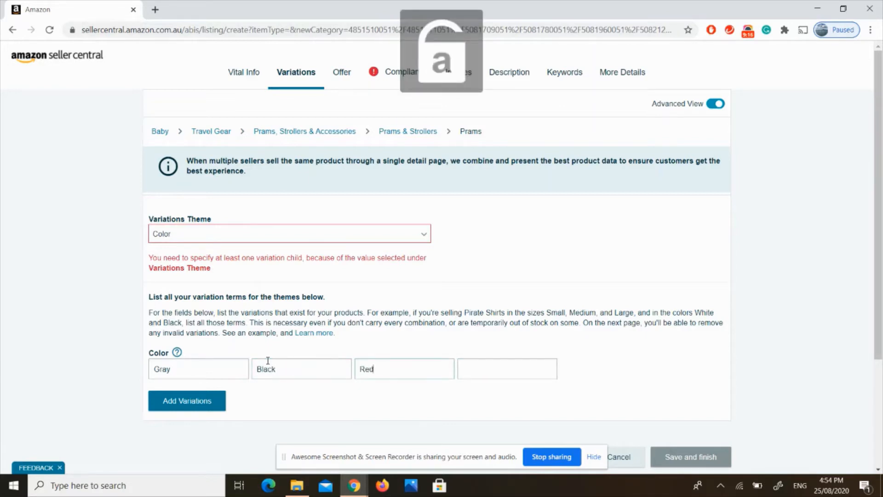
Step: List "Green" as another color variation term and add the variations for all listed colors
key("Tab")
key("Caps_Lock")
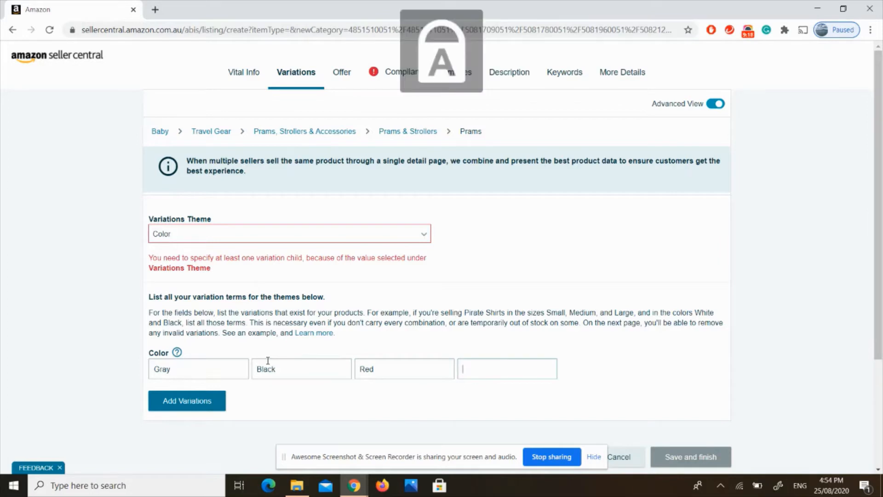
type("gREE")
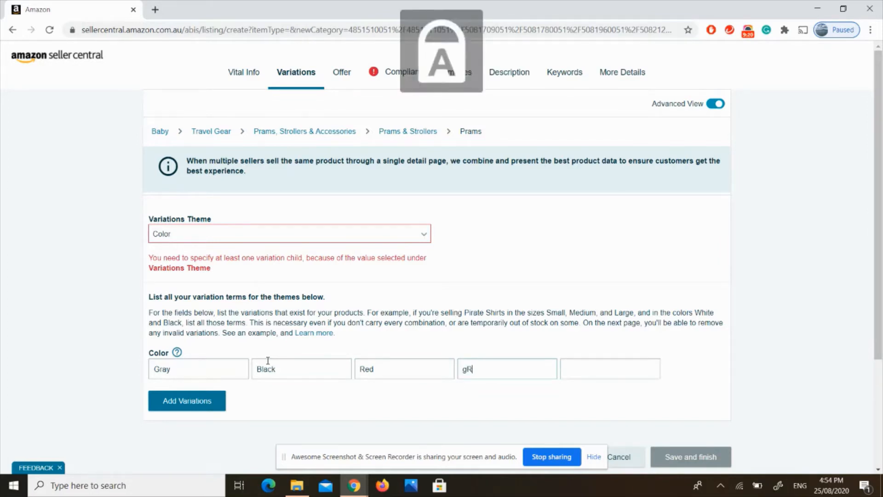
key("BackSpace")
key("BackSpace")
key("BackSpace")
key("BackSpace")
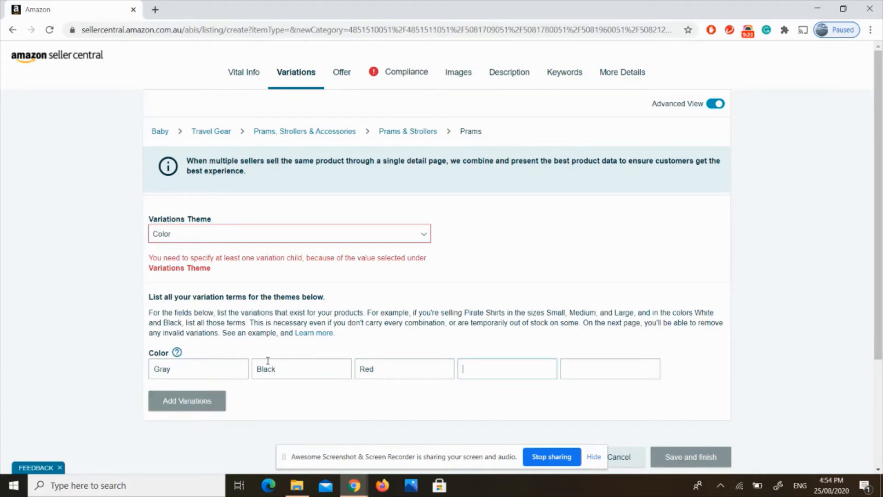
key("Caps_Lock")
type("Green")
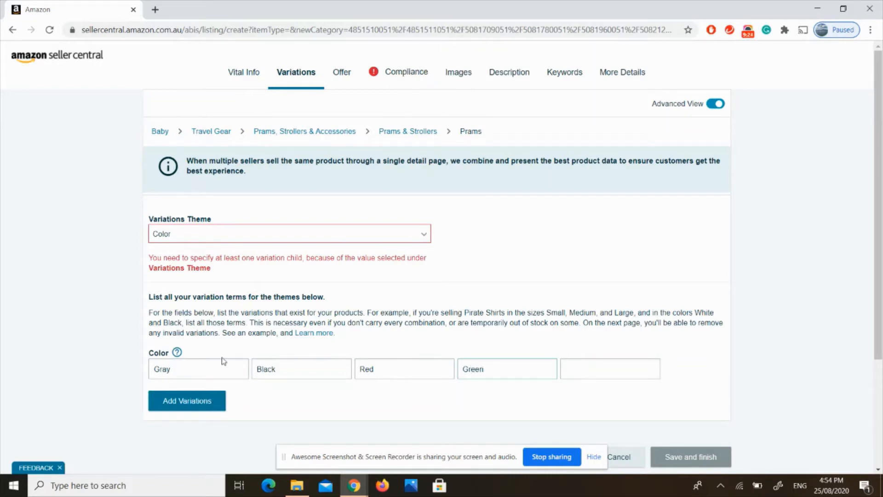
left_click(200, 402)
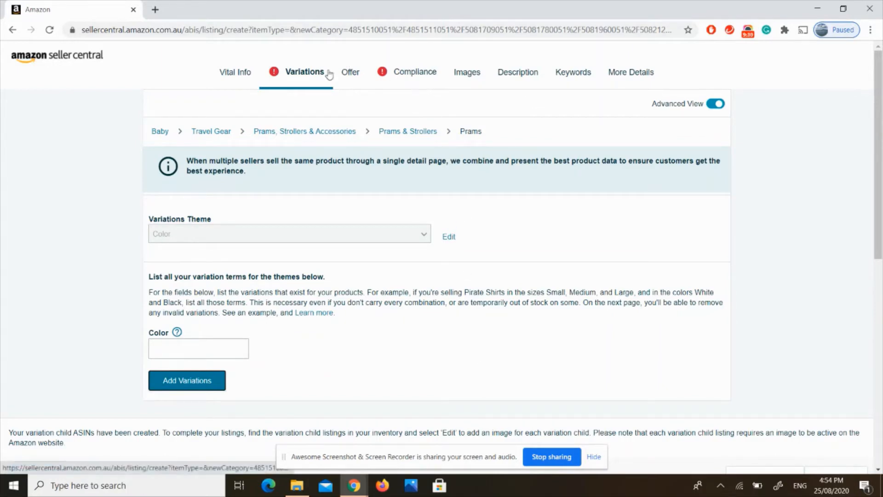
Step: Open the listing's offer section and set the Max Order Quantity to 4
left_click(305, 76)
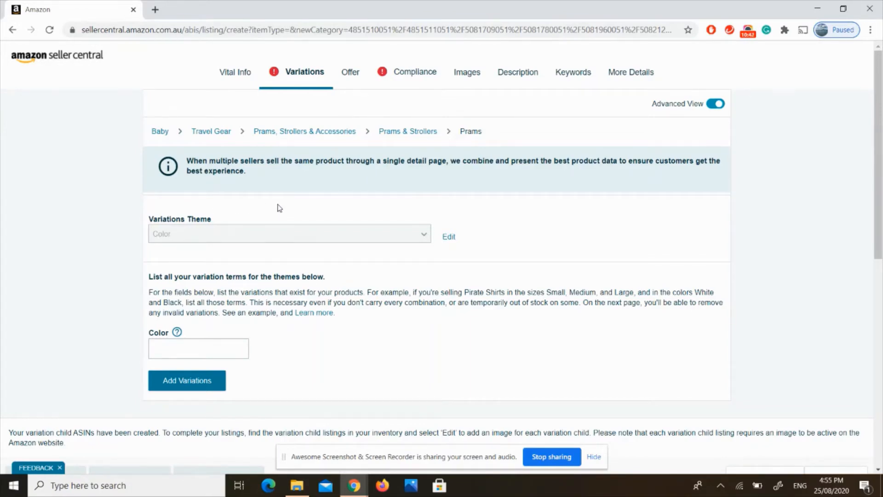
left_click(351, 73)
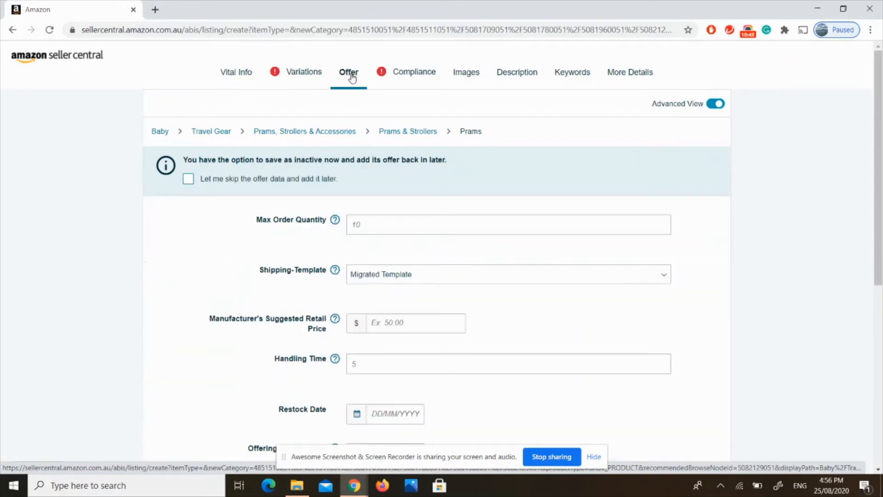
left_click(398, 228)
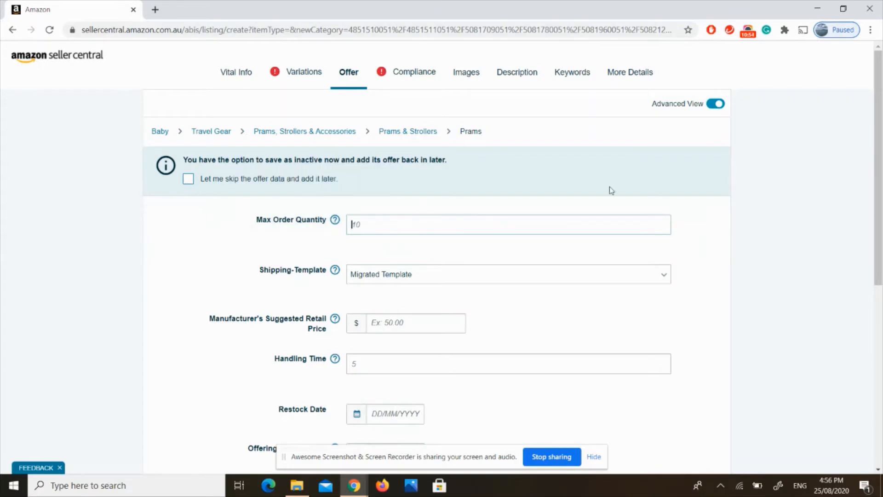
scroll(332, 180, "down", 2)
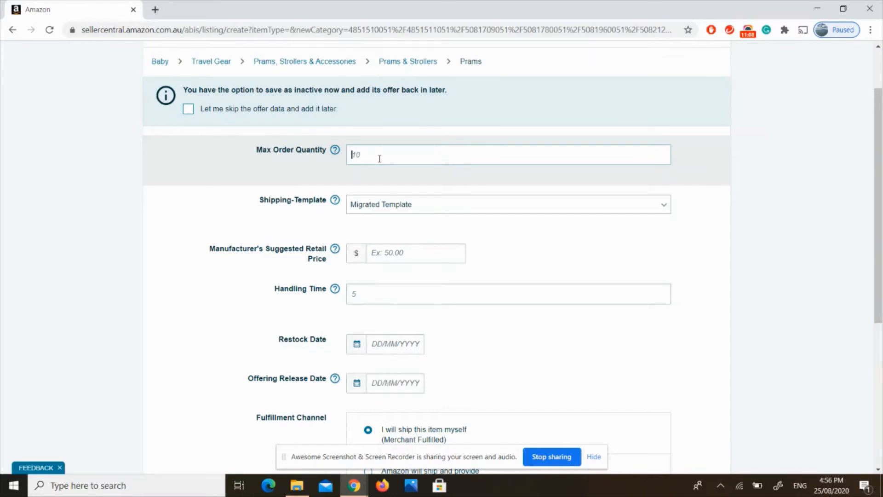
type("1")
key("BackSpace")
type("4")
key("Tab")
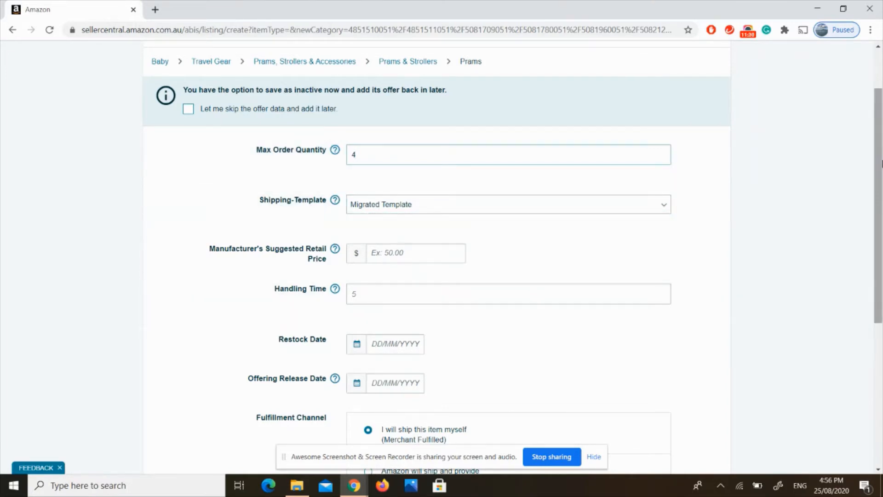
Step: Set the Manufacturer's Suggested Retail Price to $250
left_click_drag(882, 162, 882, 201)
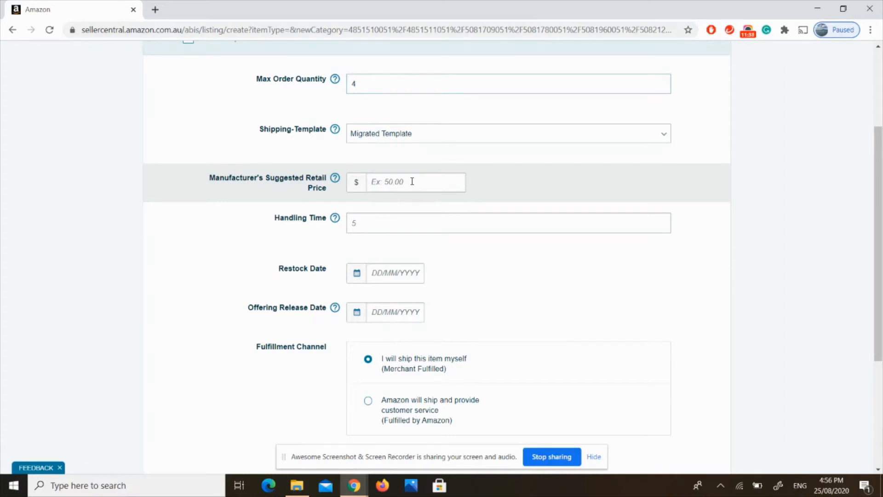
left_click(412, 181)
type("1")
key("BackSpace")
type("250")
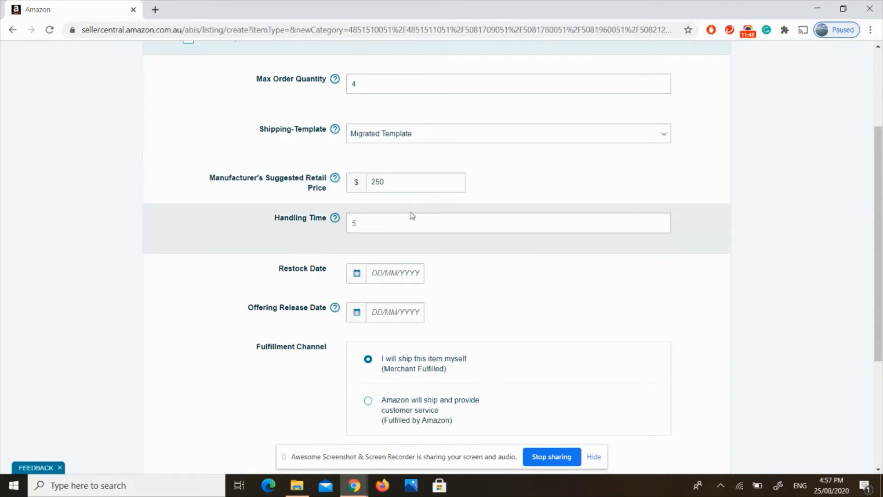
Step: Set the Handling Time to 1
left_click(408, 221)
mouse_move(335, 218)
type("1")
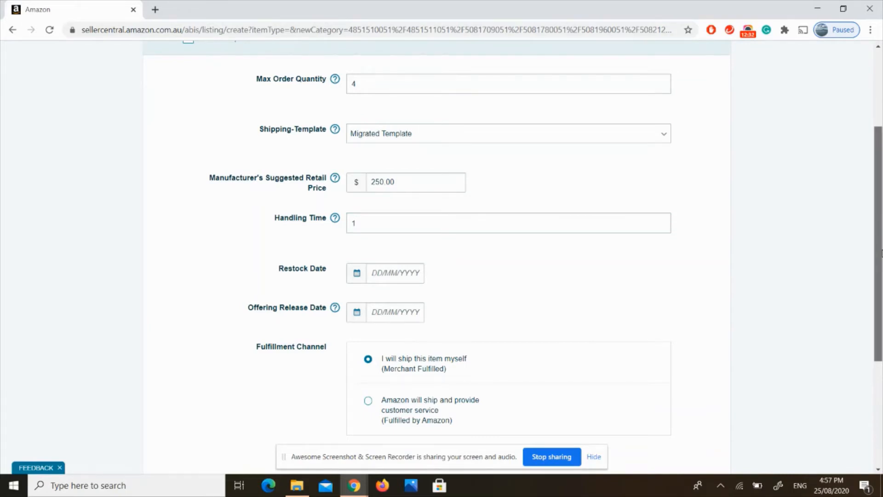
Step: Set the Fulfillment Channel to Amazon shipping and customer service (Fulfilled by Amazon)
left_click_drag(881, 252, 882, 286)
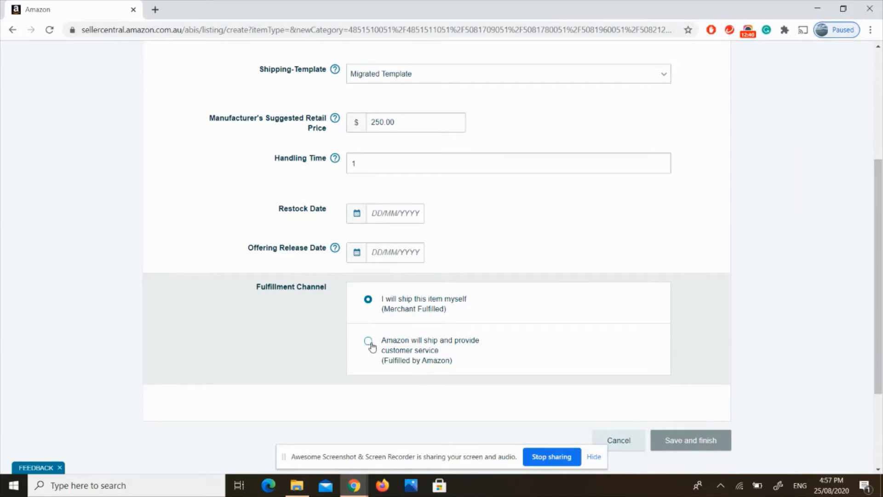
left_click(369, 341)
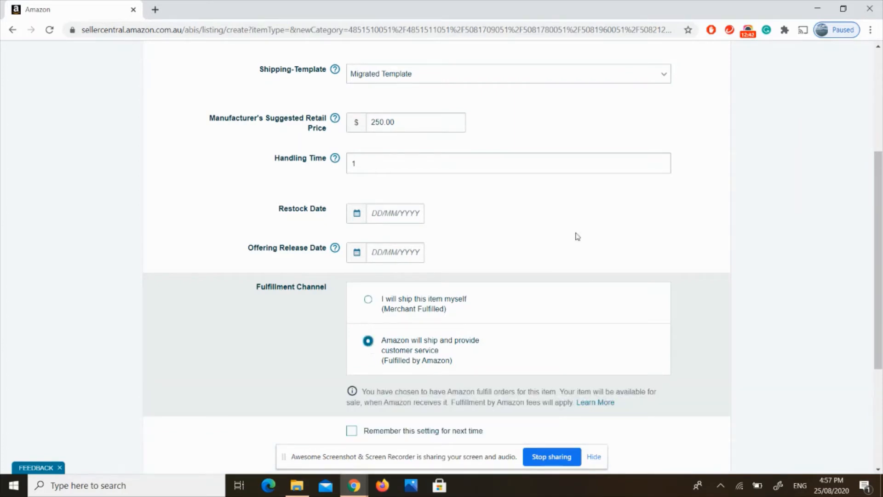
left_click_drag(882, 198, 881, 224)
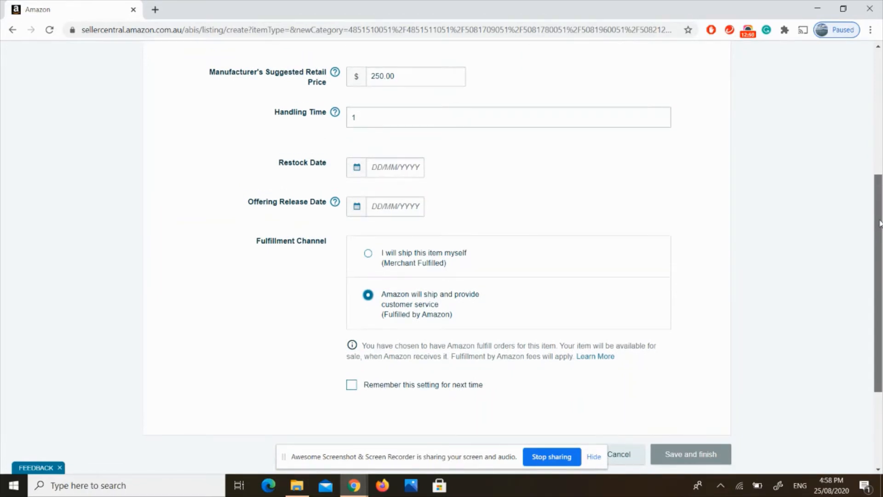
left_click_drag(881, 224, 881, 224)
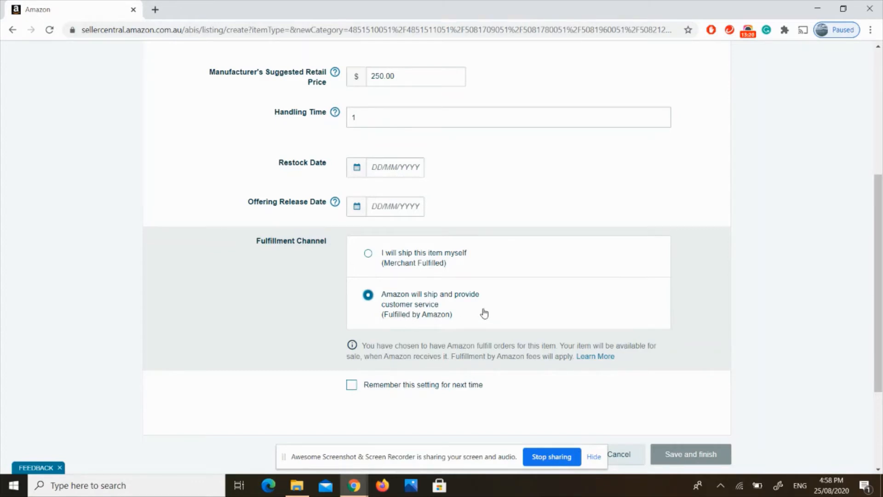
Step: Set the Fulfillment Channel to "I will ship this item myself" (Merchant Fulfilled) and the Handling Time to 3
left_click(368, 255)
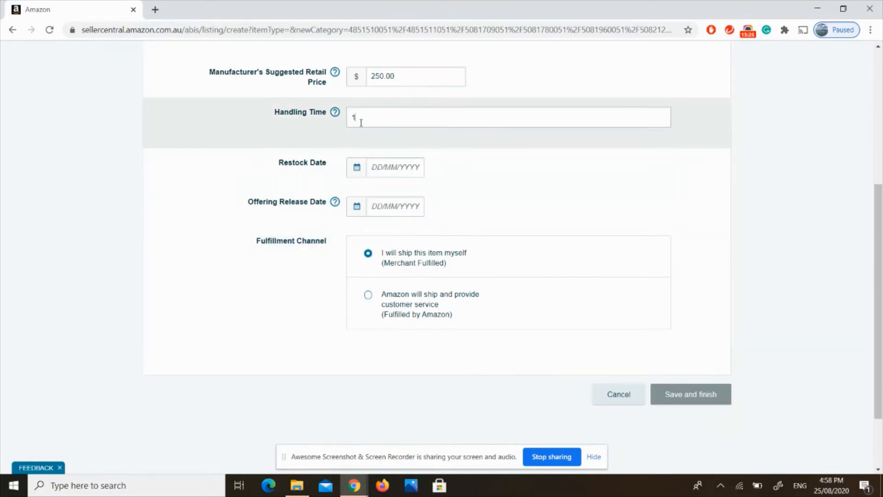
key("BackSpace")
type("3")
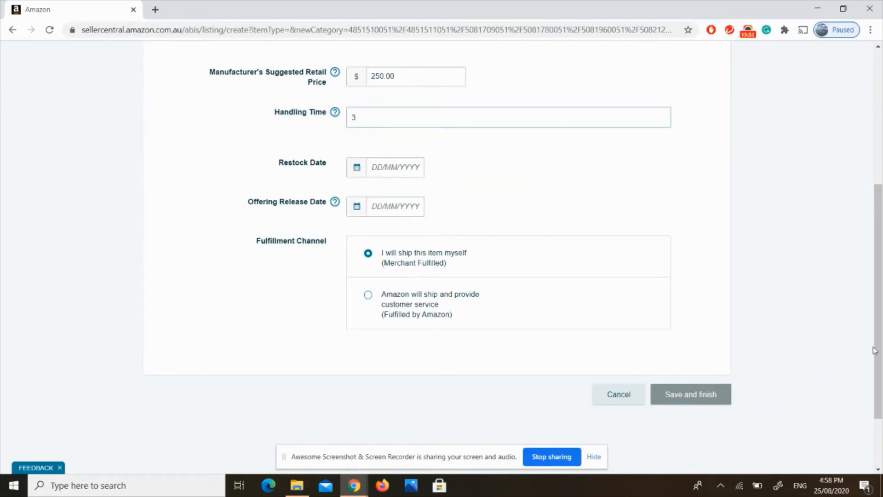
Step: Open the listing's compliance section and answer No to whether the product is or utilizes batteries
left_click_drag(882, 348, 869, 225)
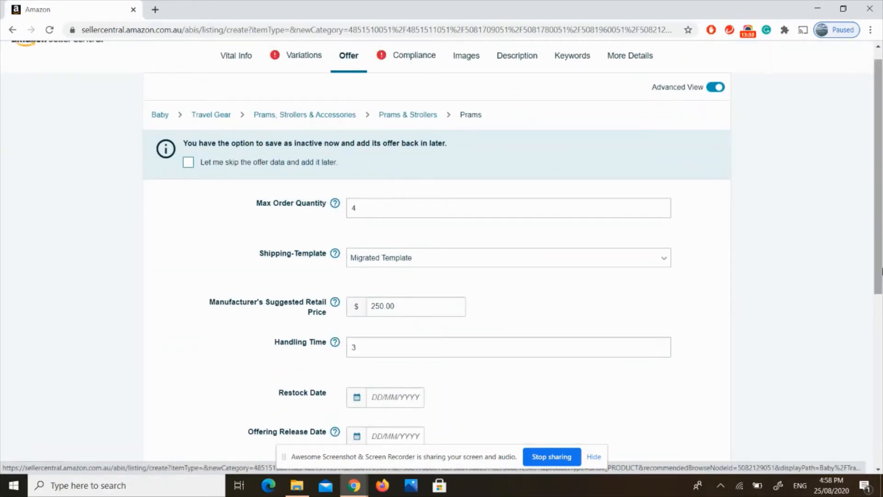
left_click_drag(882, 268, 882, 373)
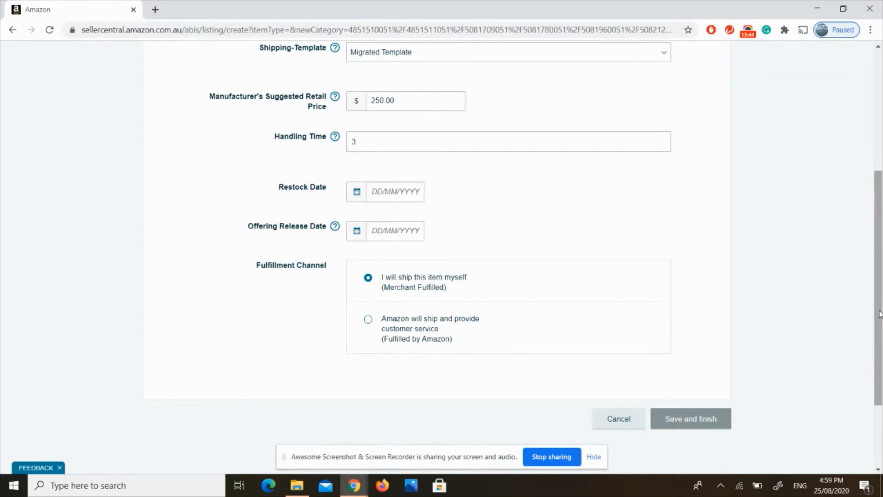
left_click_drag(880, 314, 880, 178)
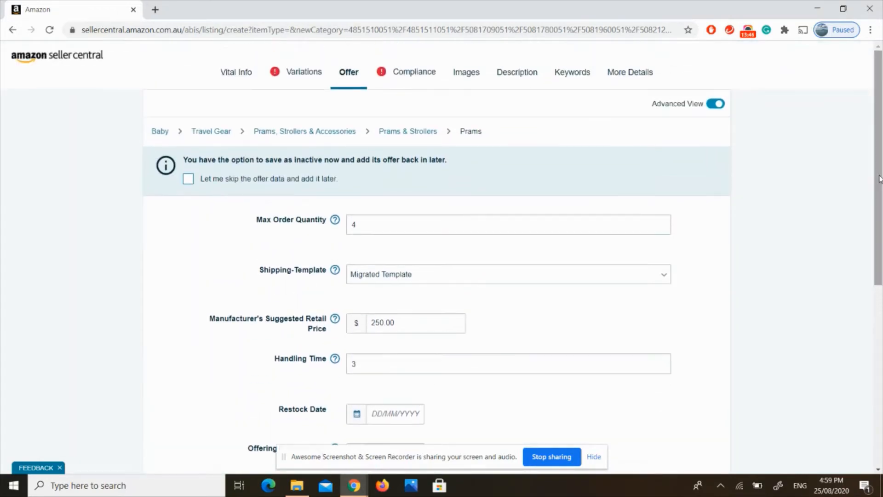
left_click(412, 75)
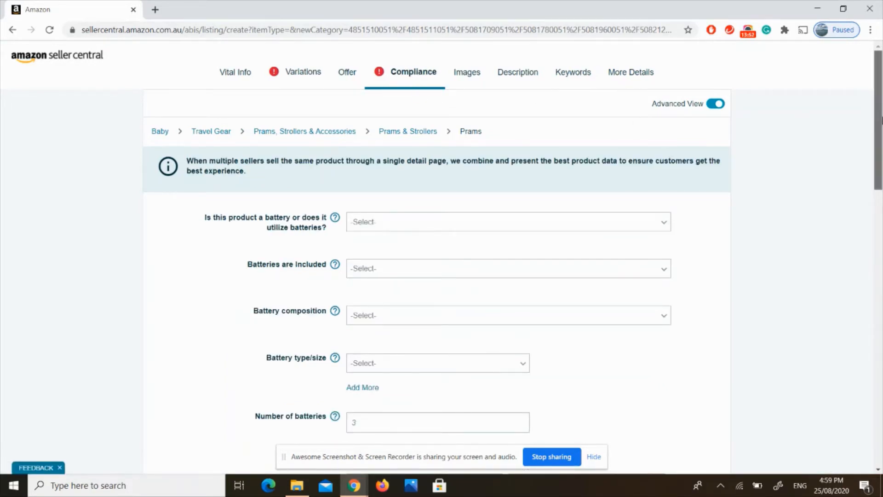
left_click_drag(882, 121, 882, 141)
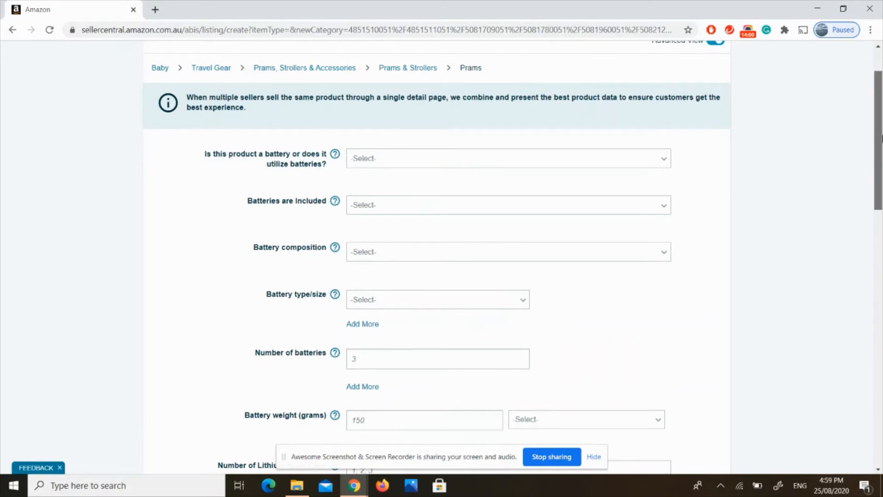
left_click_drag(882, 136, 882, 133)
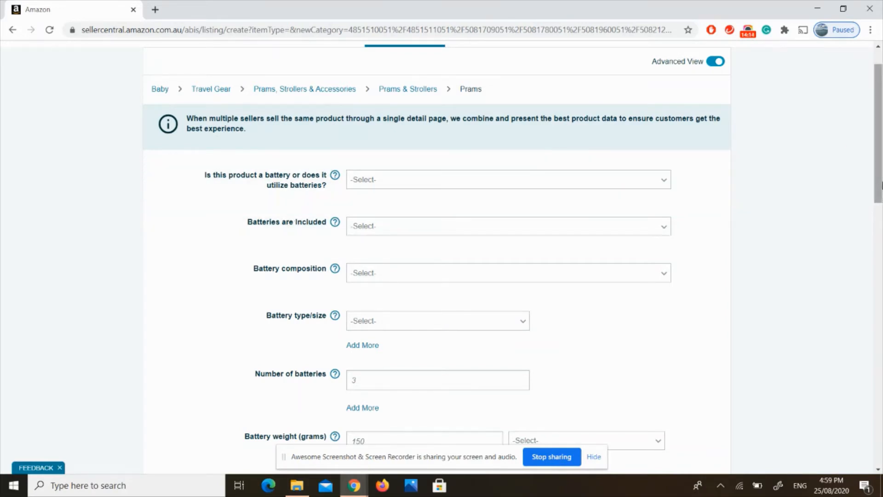
left_click_drag(881, 185, 881, 171)
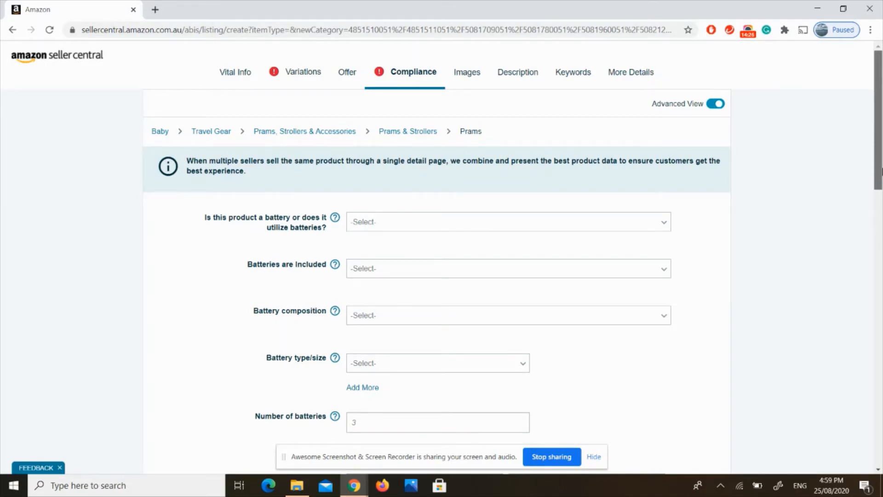
left_click_drag(881, 171, 881, 194)
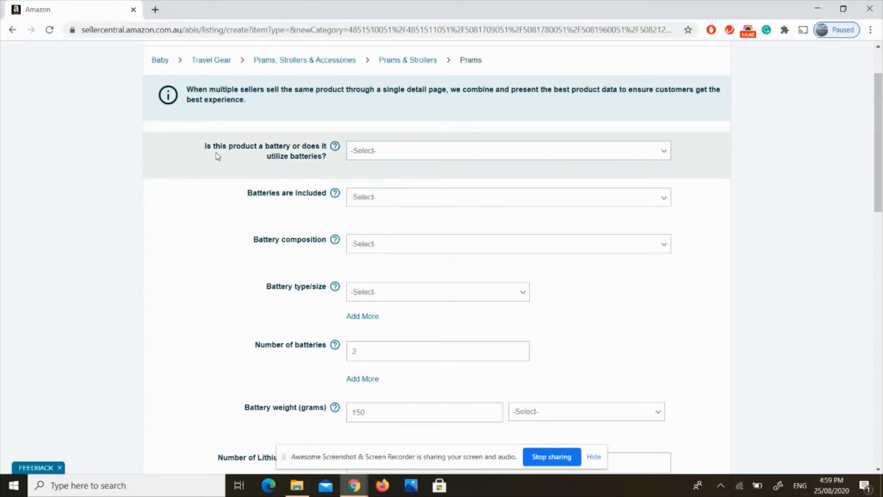
left_click(653, 150)
left_click(602, 199)
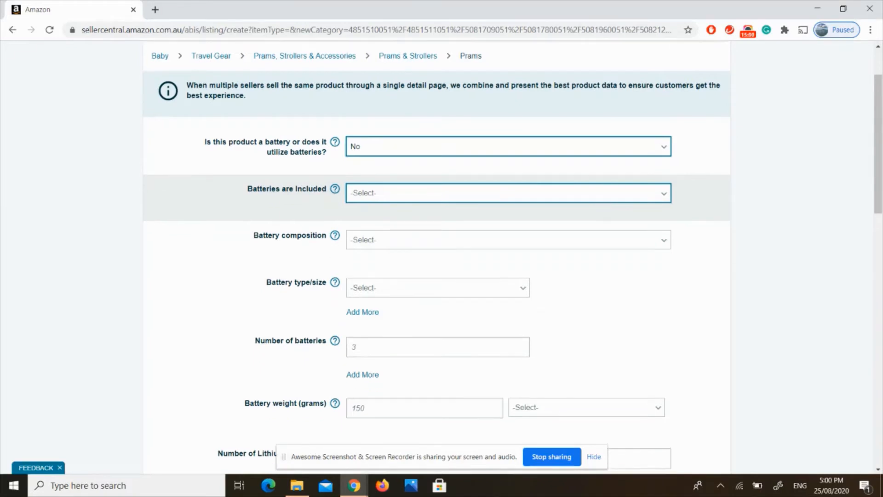
Step: Set the Applicable Dangerous Goods Regulations to Not Applicable
scroll(604, 202, "down", 1)
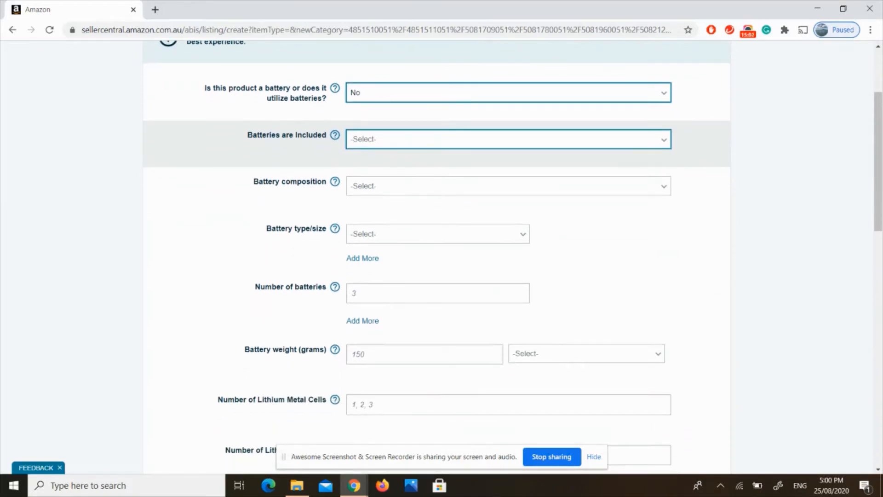
scroll(514, 252, "down", 1)
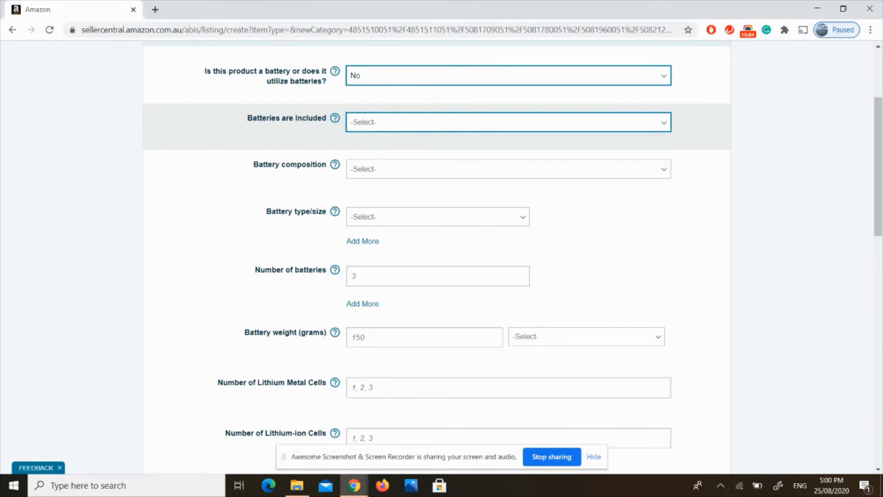
scroll(513, 258, "down", 2)
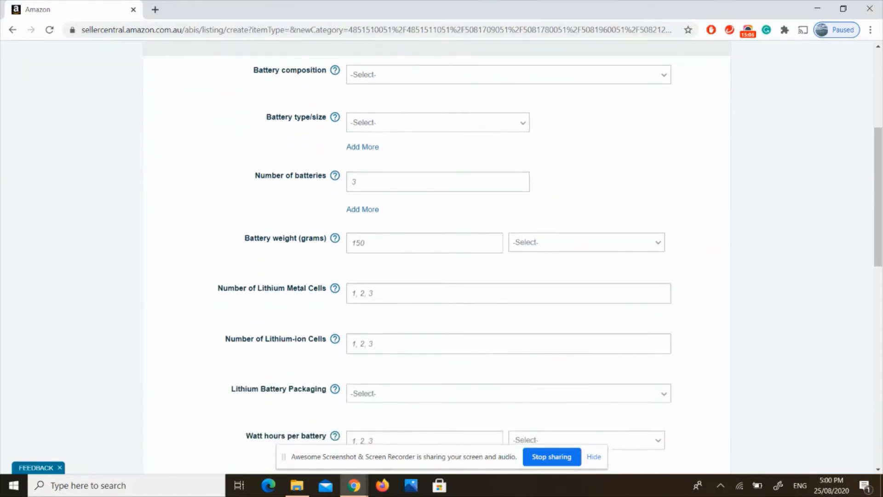
scroll(514, 258, "down", 2)
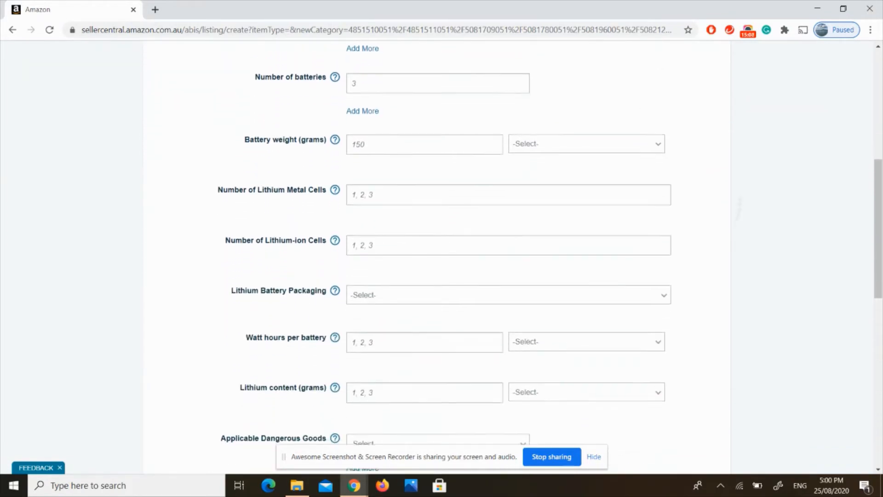
scroll(514, 258, "down", 4)
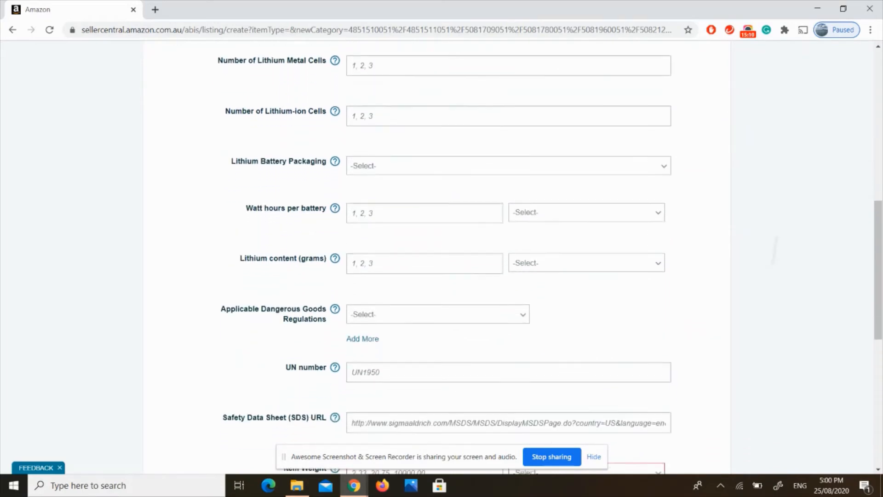
scroll(513, 257, "down", 1)
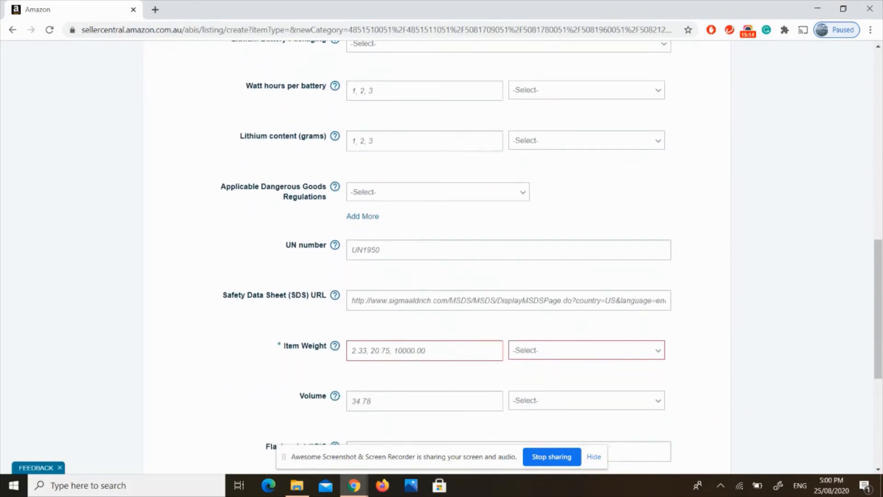
left_click(516, 192)
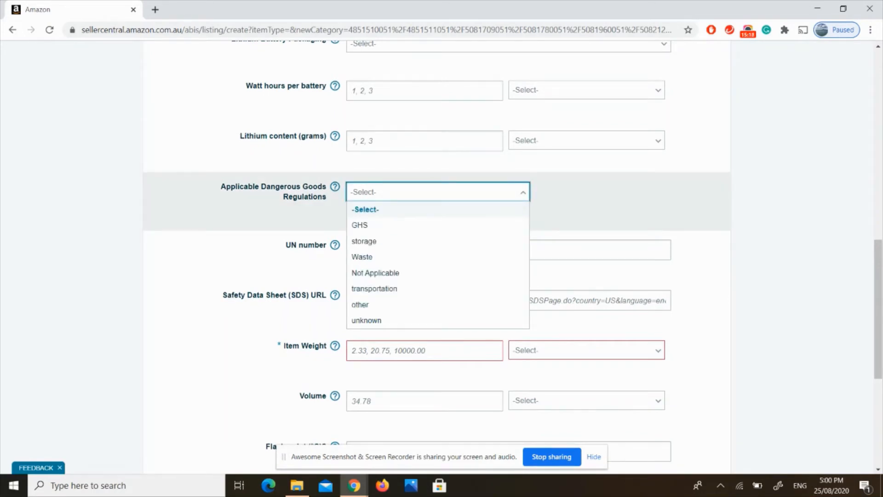
left_click(409, 274)
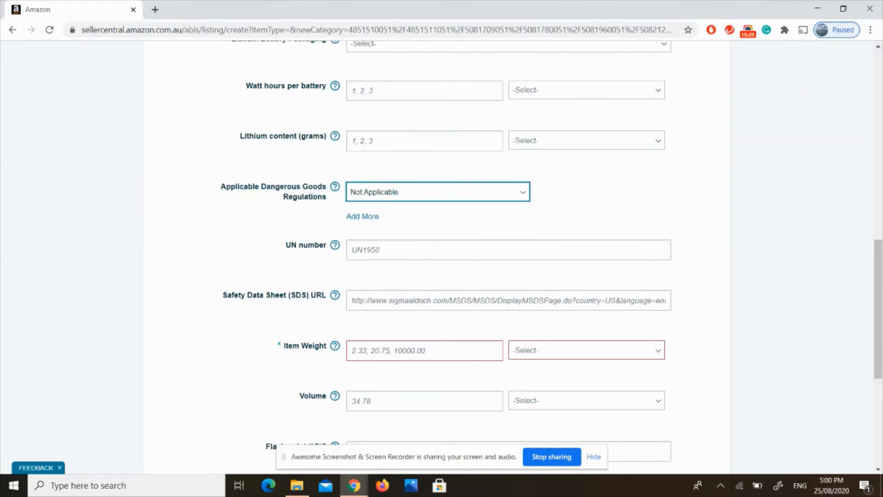
Step: Set the required Item Weight in the compliance details to 5 KG
scroll(442, 251, "down", 1)
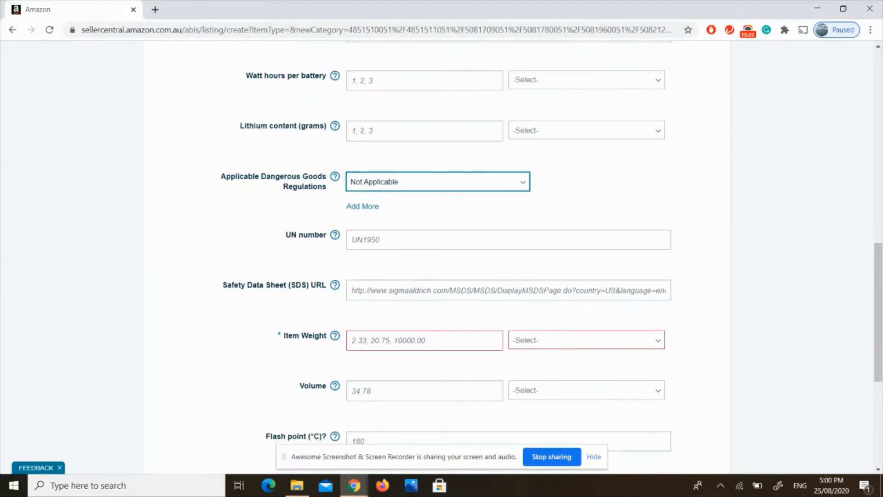
scroll(441, 251, "down", 1)
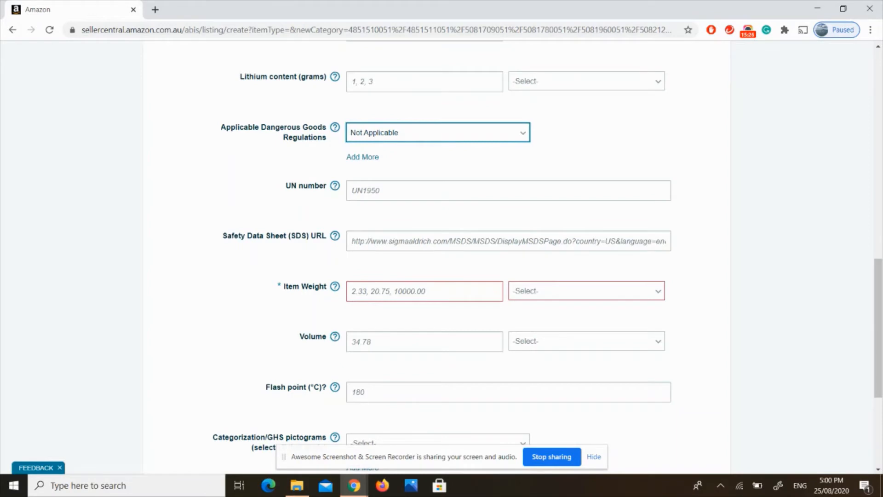
left_click(607, 246)
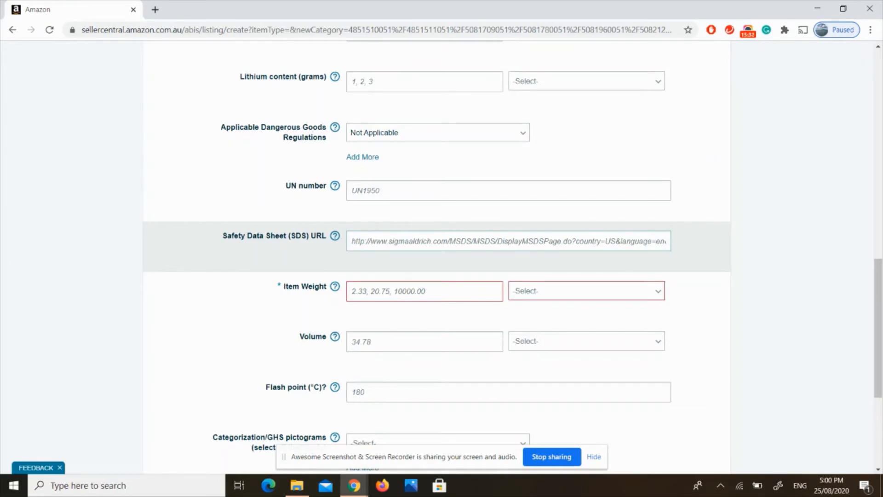
scroll(437, 257, "down", 2)
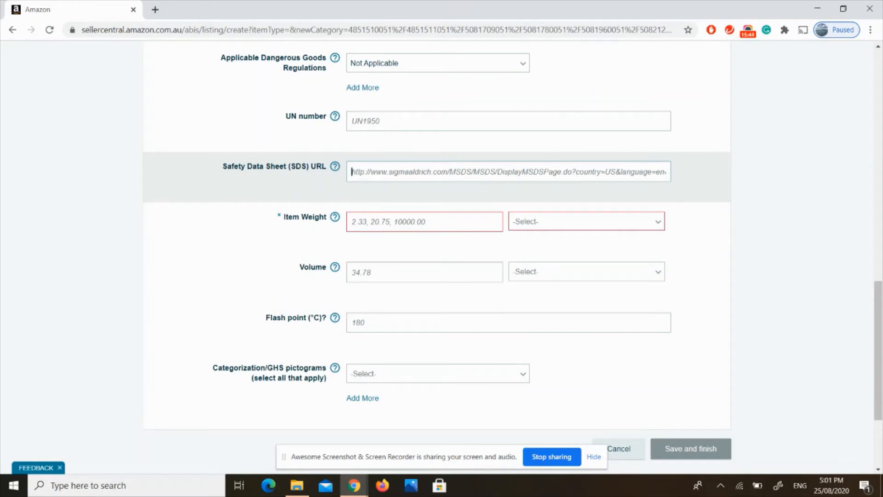
left_click(464, 223)
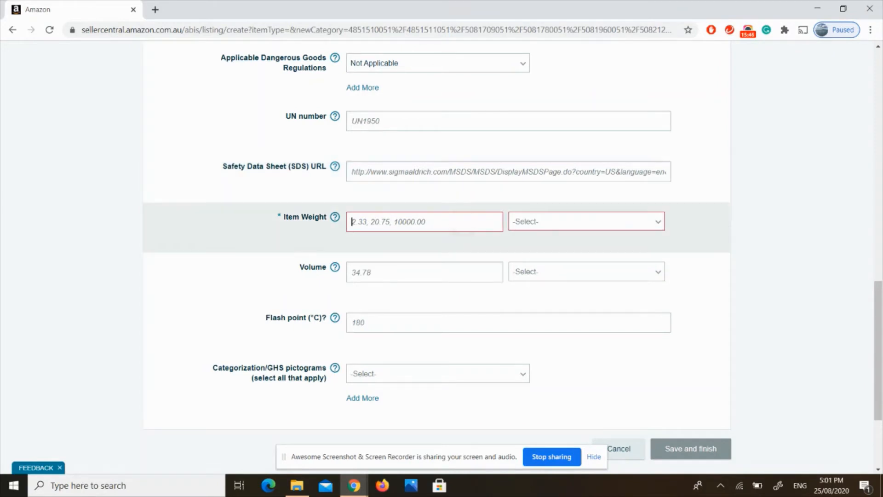
left_click(586, 221)
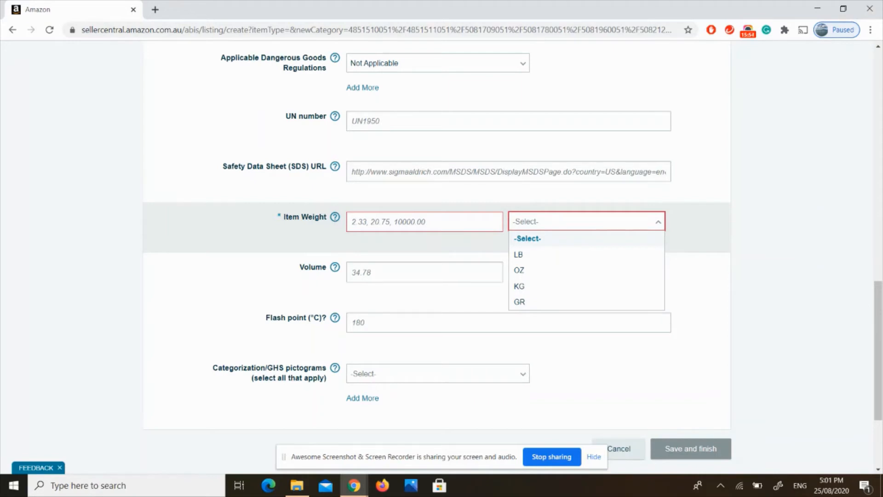
left_click(542, 272)
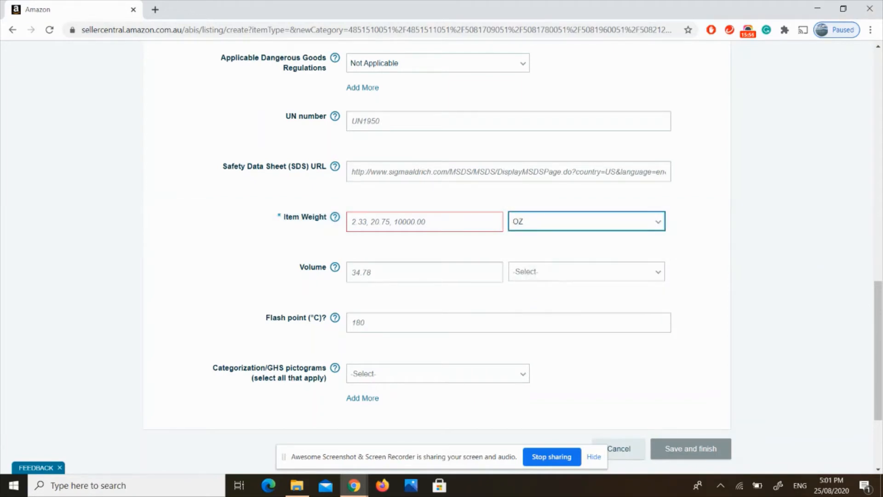
left_click(580, 226)
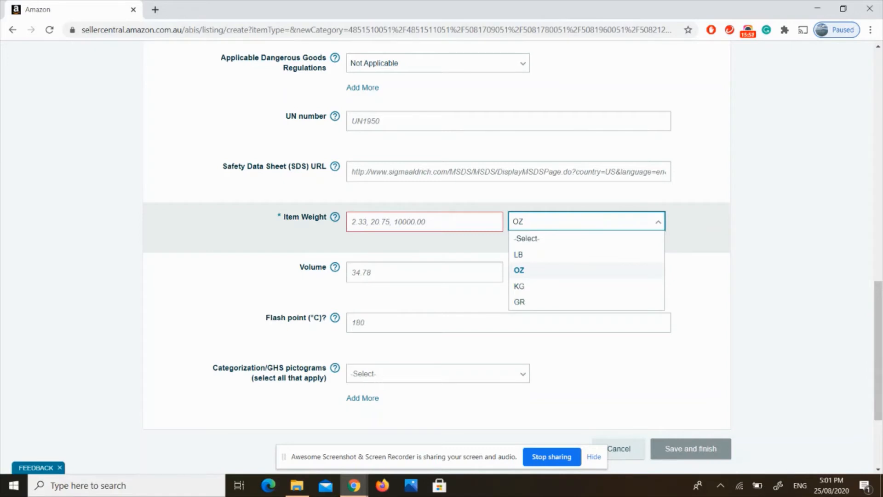
left_click(543, 286)
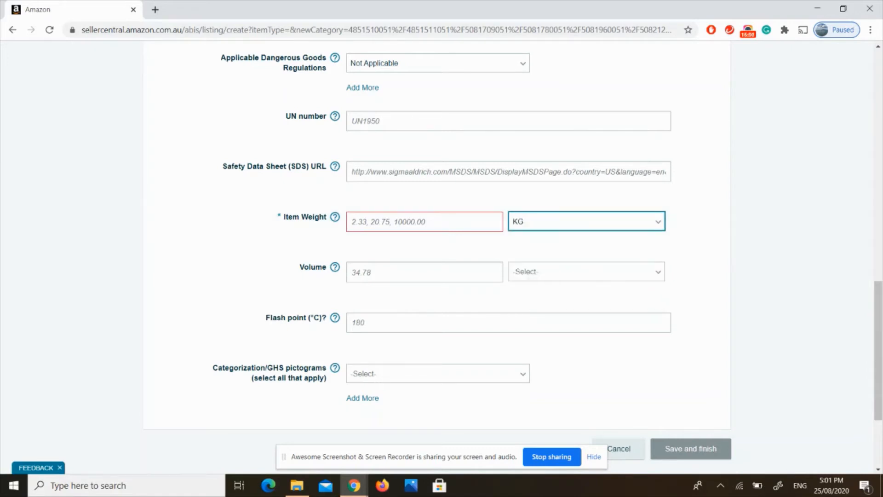
left_click(405, 222)
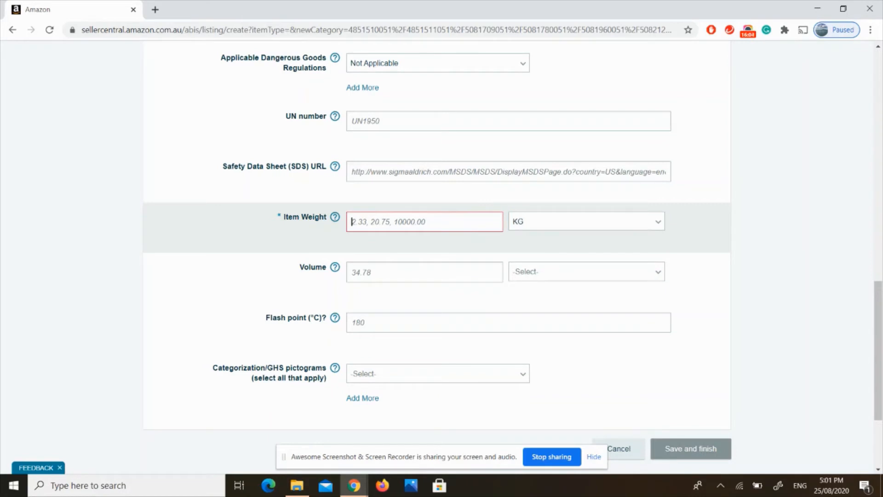
type("5")
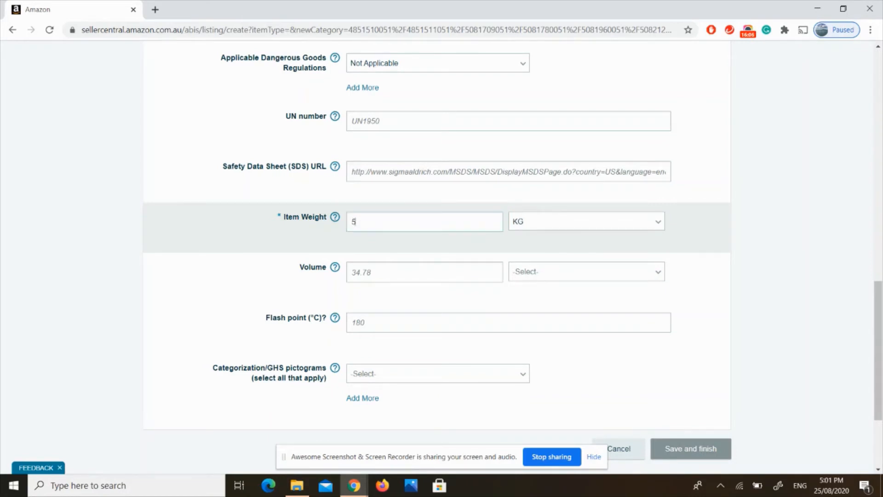
Step: Look over the remaining compliance fields and open the listing's Images section
scroll(790, 288, "down", 2)
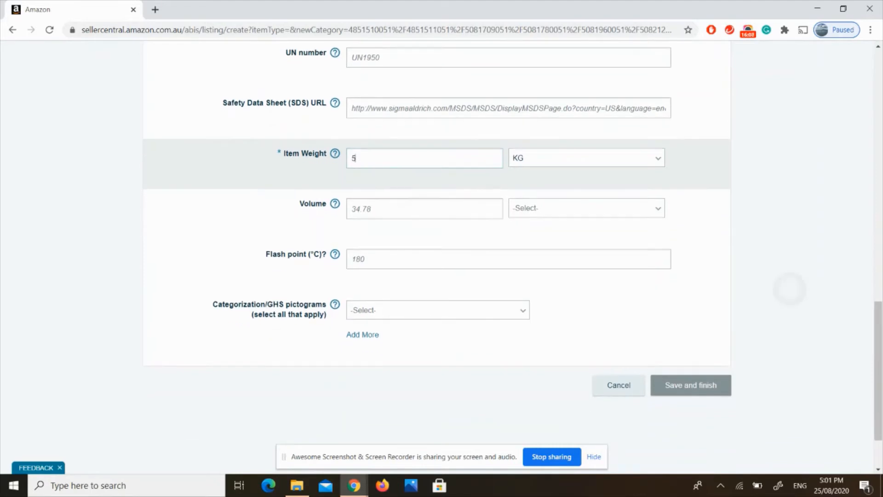
scroll(790, 288, "down", 1)
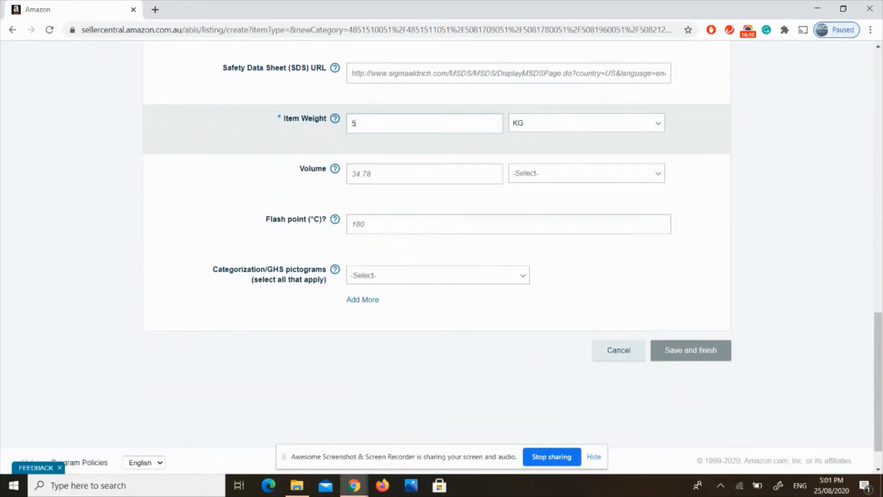
scroll(437, 230, "down", 1)
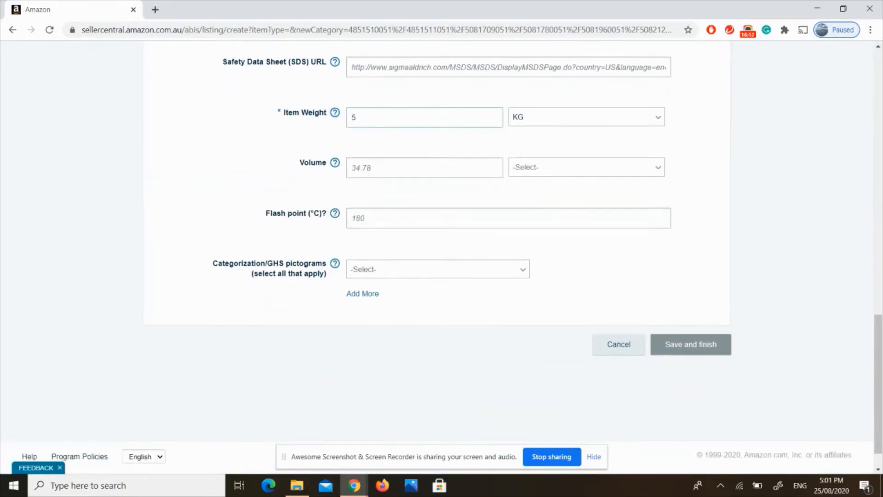
scroll(437, 231, "up", 6)
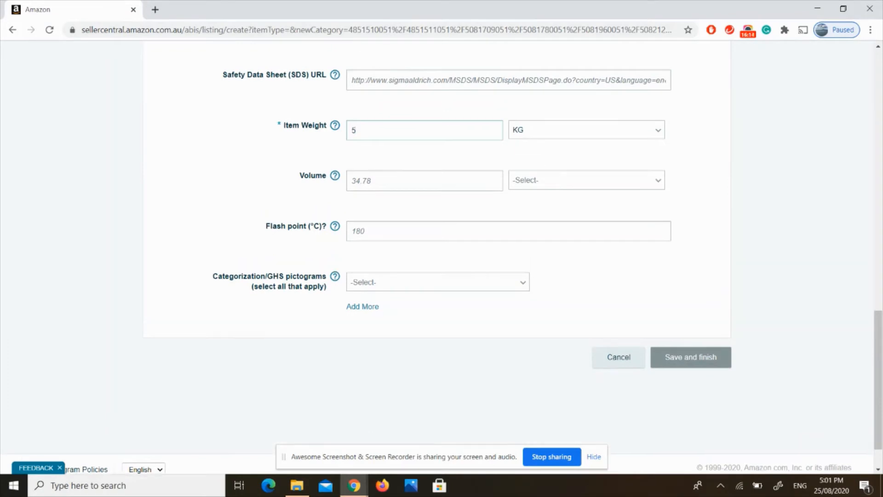
scroll(437, 230, "down", 2)
scroll(808, 217, "down", 1)
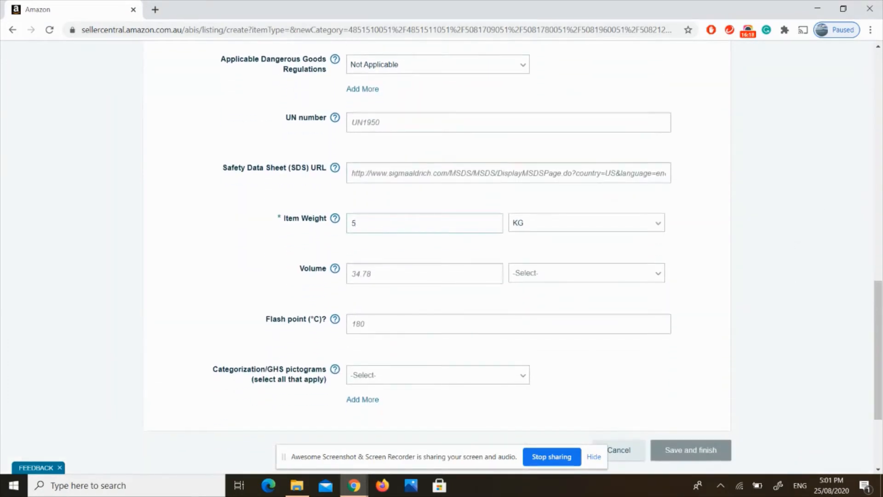
scroll(808, 234, "up", 15)
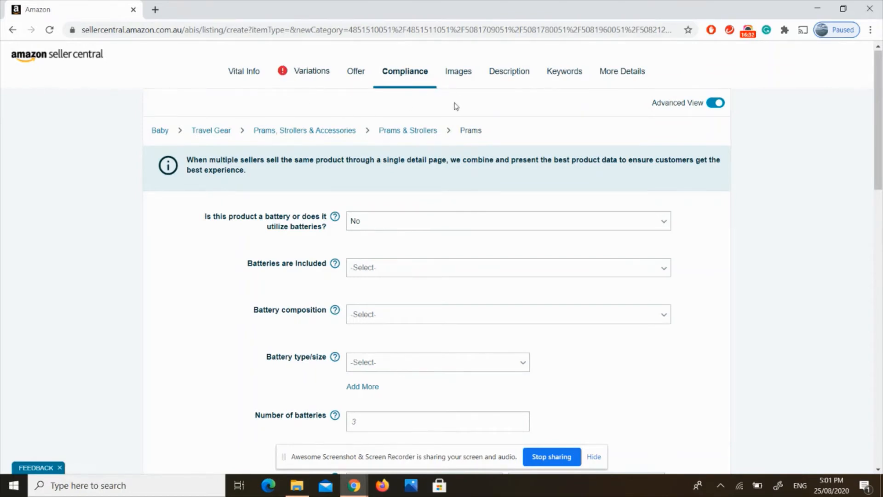
left_click(459, 73)
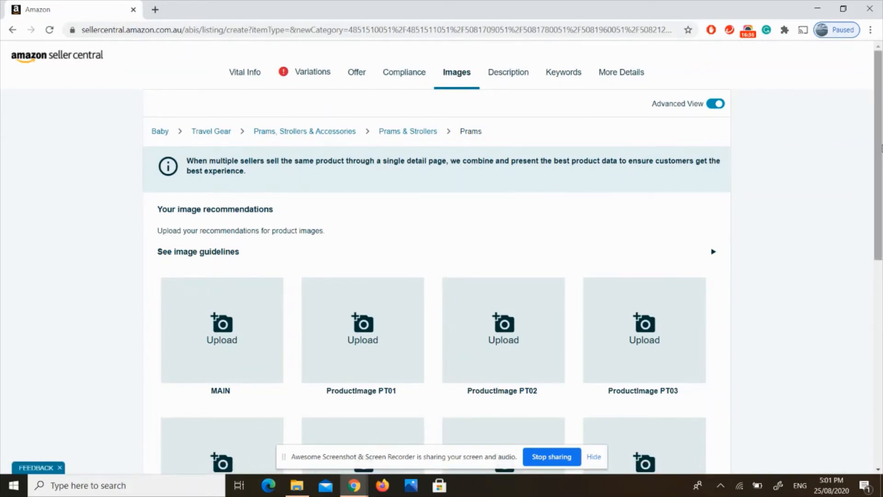
Step: Upload the photo IMG_9302 from the Photos folder as the listing's MAIN image
scroll(442, 101, "down", 1)
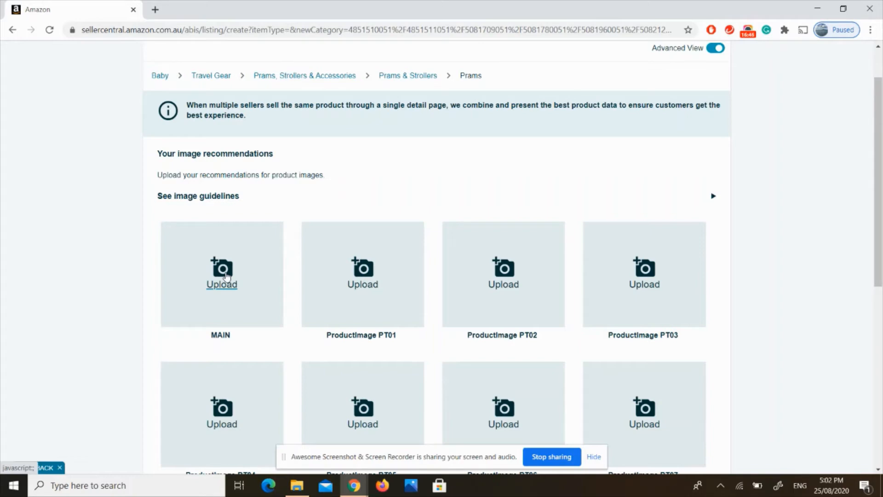
left_click(226, 276)
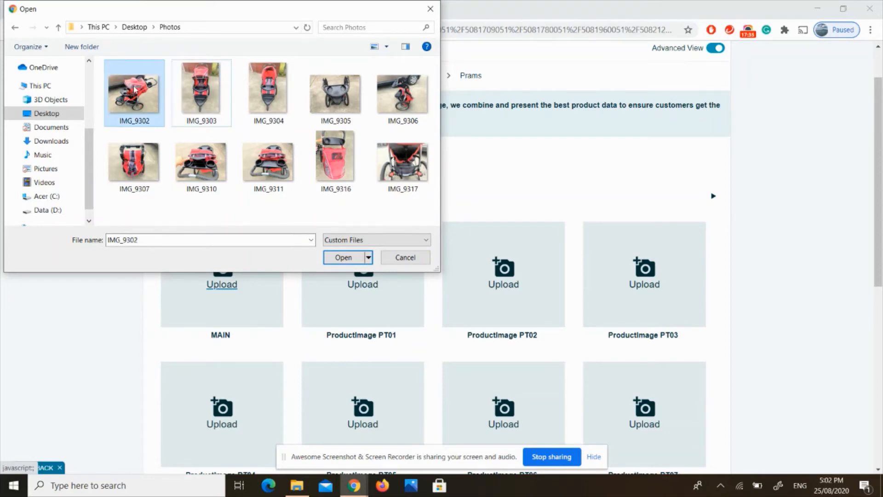
key("Right")
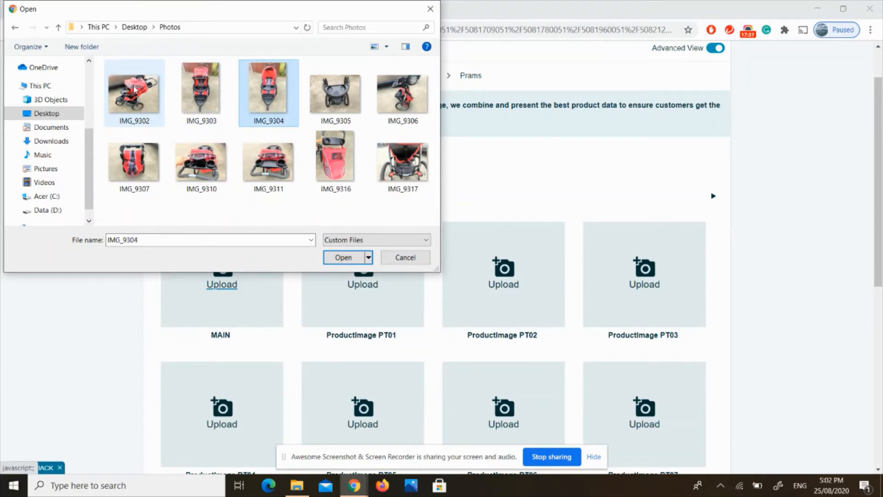
key("Left")
key("Left")
key("ctrl+Right")
key("ctrl+Right")
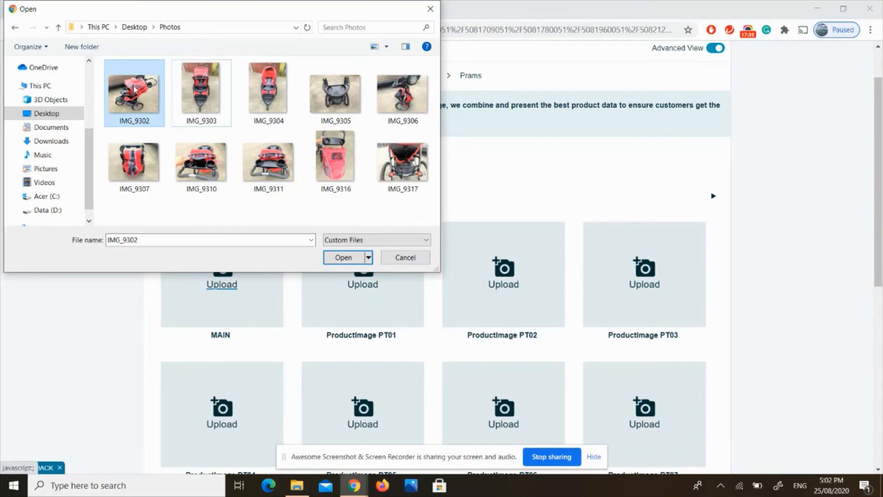
left_click(345, 258)
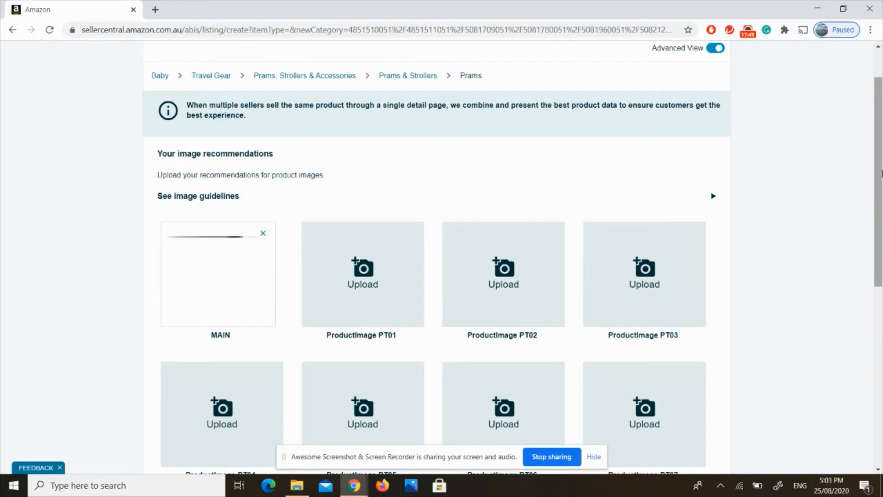
Step: Look over the additional product image slots and open the listing's Description section
left_click_drag(882, 172, 882, 256)
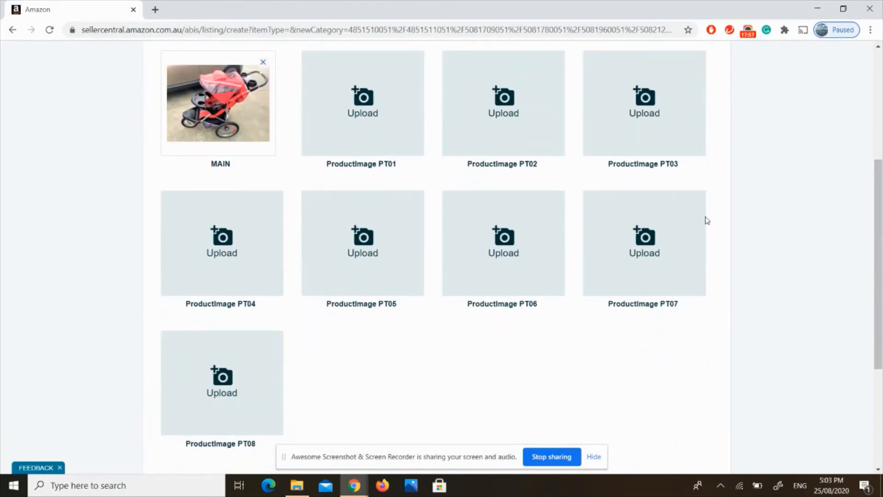
left_click_drag(882, 266, 882, 158)
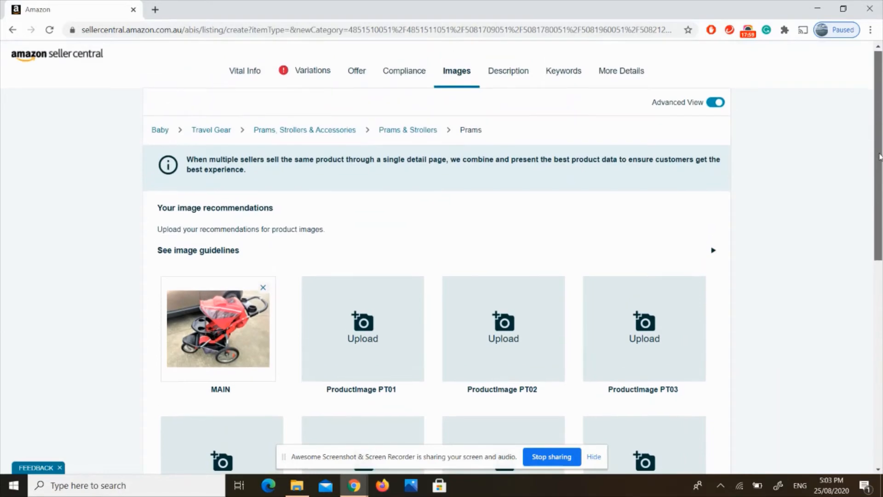
left_click(521, 73)
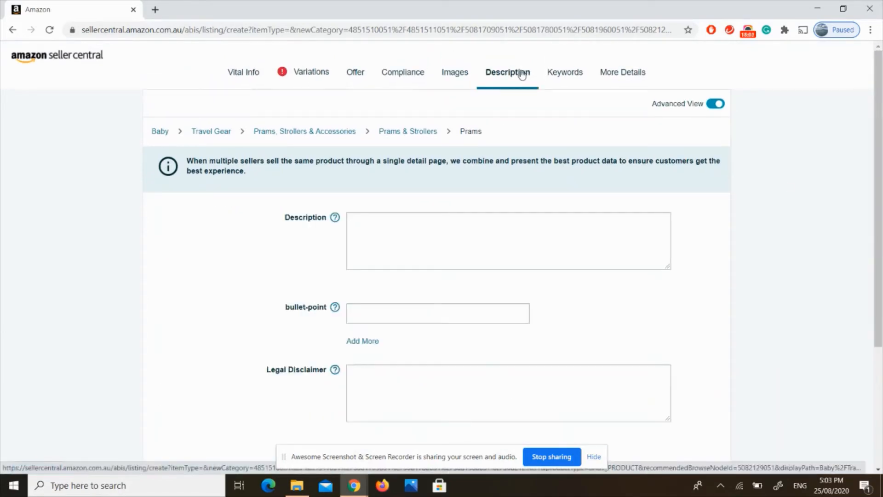
Step: Enter "It's the best stroller in the world" as the product description, accepting the suggested spelling correction for the first word
mouse_move(882, 145)
left_mouse_down()
mouse_move(882, 186)
mouse_move(882, 149)
left_mouse_up()
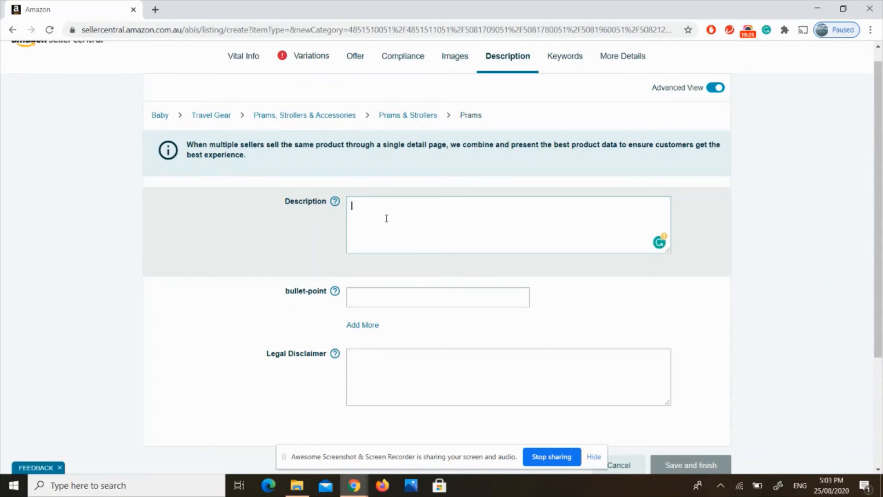
key("Caps_Lock")
type("I")
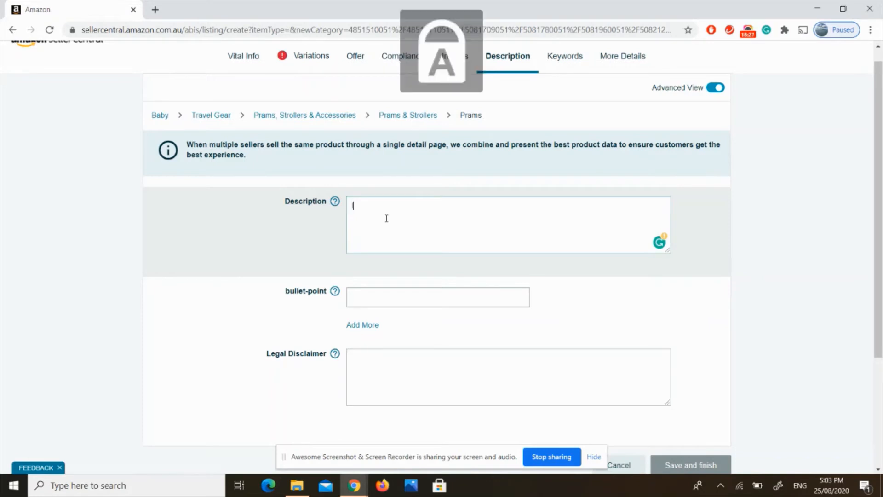
key("Caps_Lock")
type("ts")
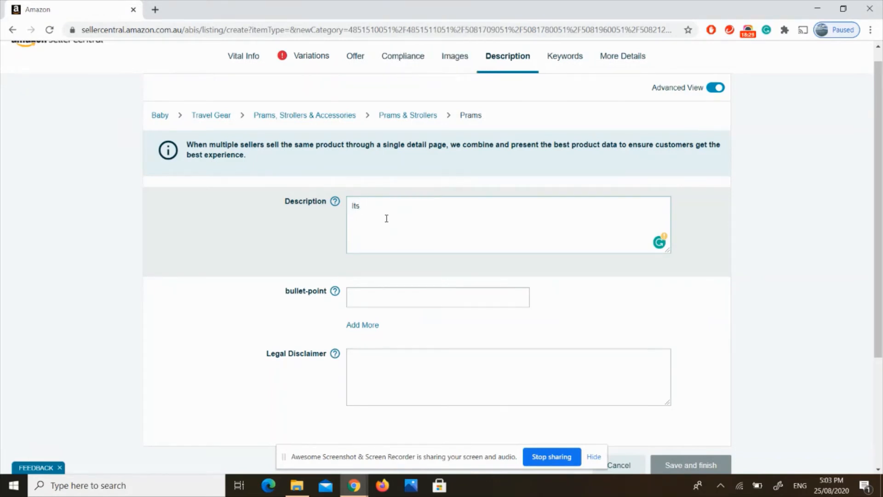
type(" u the best stroller in the world")
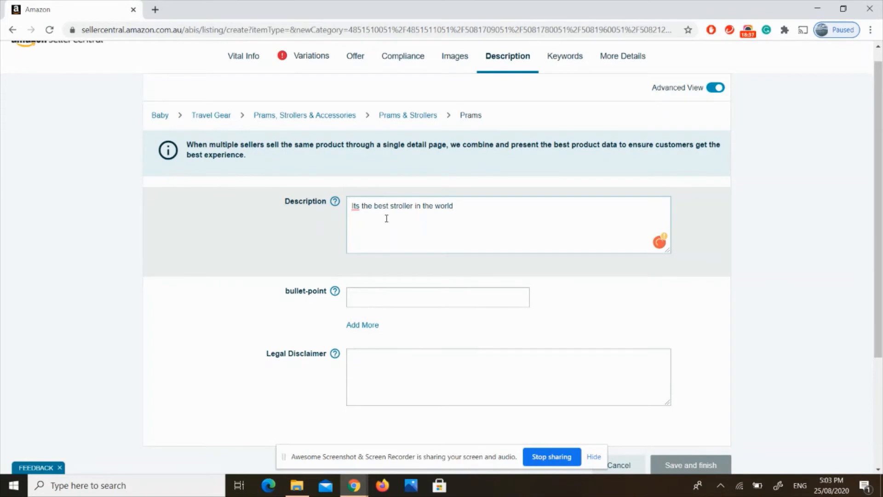
left_click(354, 206)
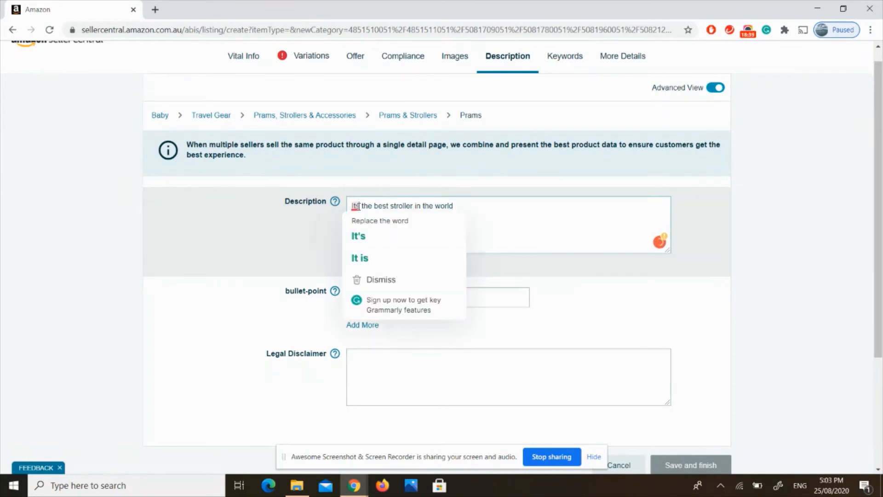
left_click(362, 236)
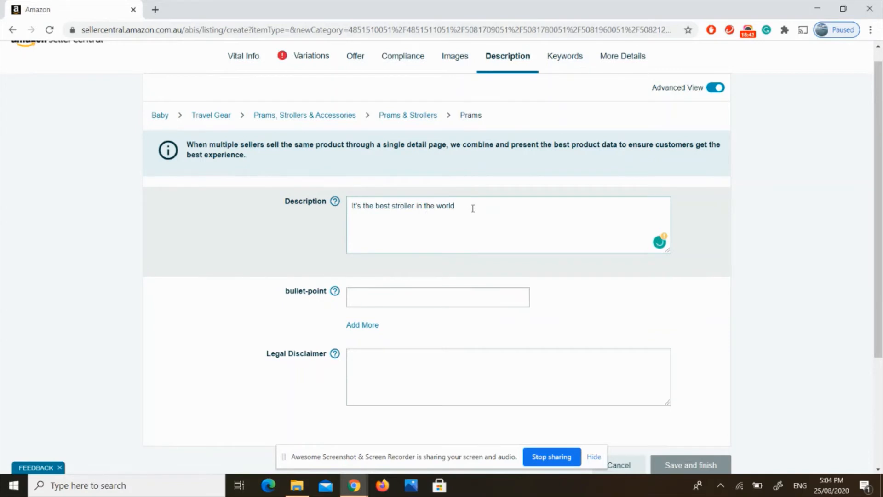
Step: Extend the product description with "made to the highest standards of safety for your little one"
type("made to t")
key("Caps_Lock")
key("Caps_Lock")
type("the highest standards of safety ")
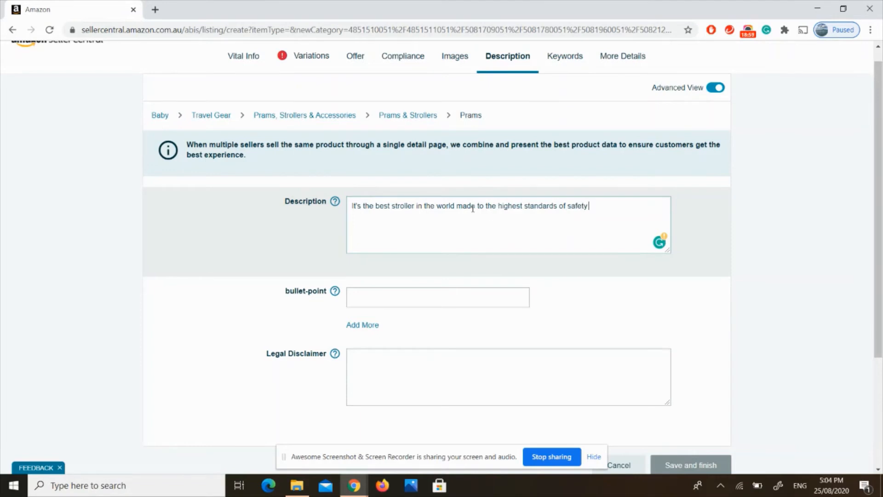
type("for your little one")
left_click(350, 208)
left_click(353, 206)
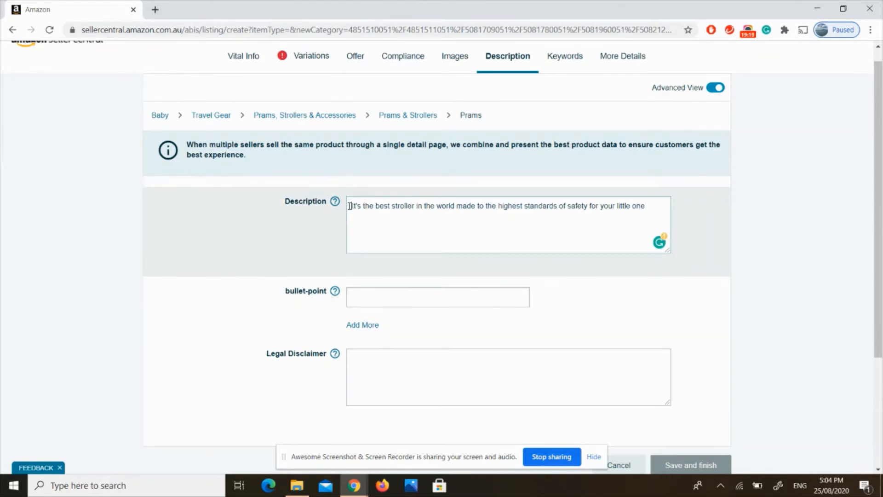
Step: Search the web for "write html code online" in a new browser tab and open the HTML-Online.com editor
left_click(155, 10)
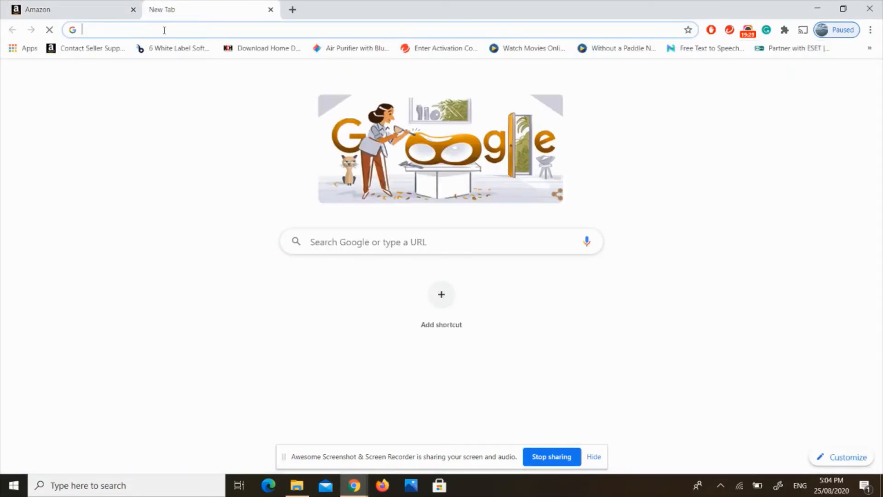
type("srite")
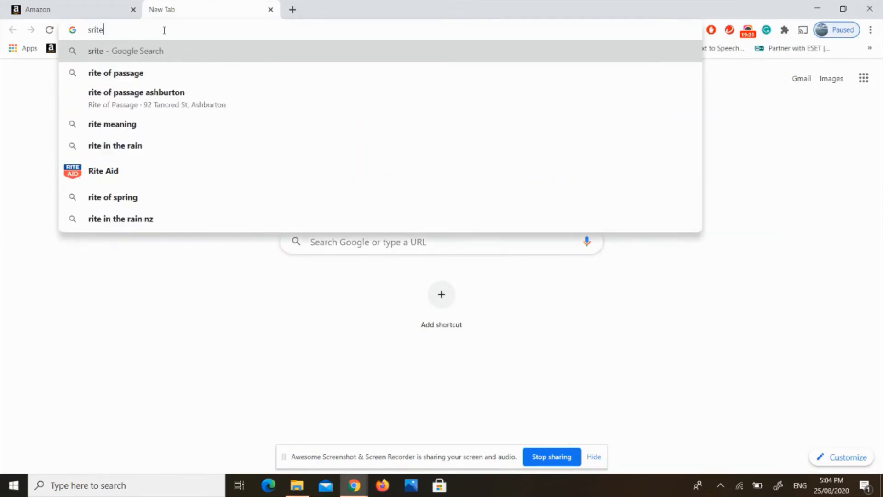
key("BackSpace")
key("BackSpace")
key("BackSpace")
key("BackSpace")
key("BackSpace")
type("wri")
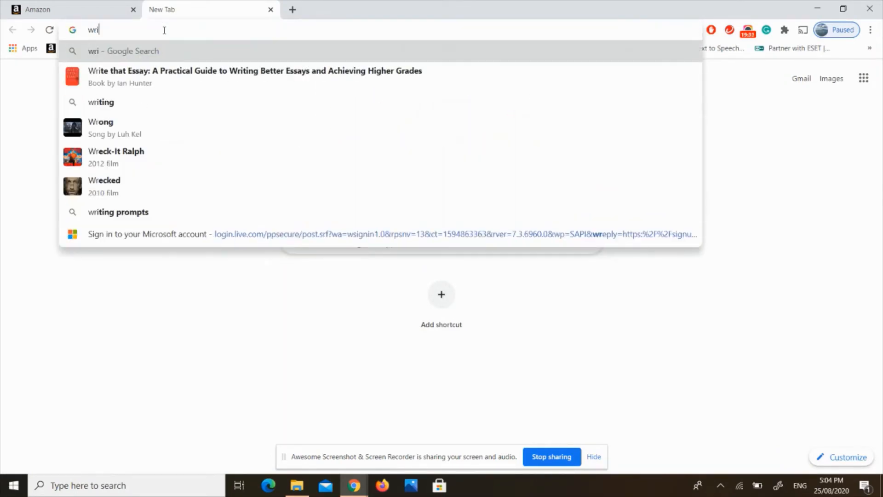
type("te html")
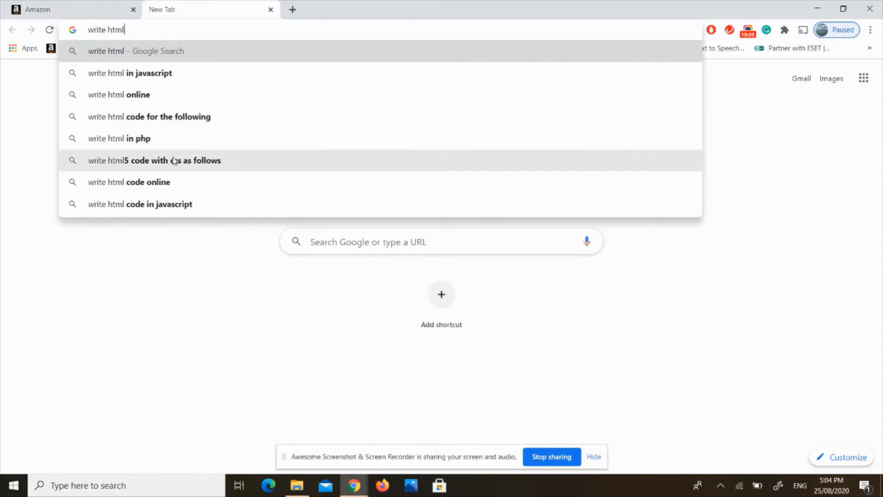
left_click(177, 187)
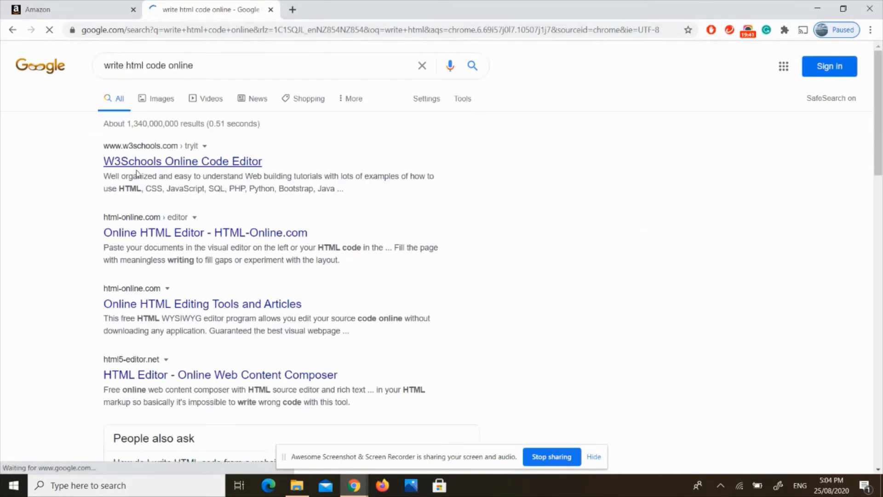
left_click(184, 234)
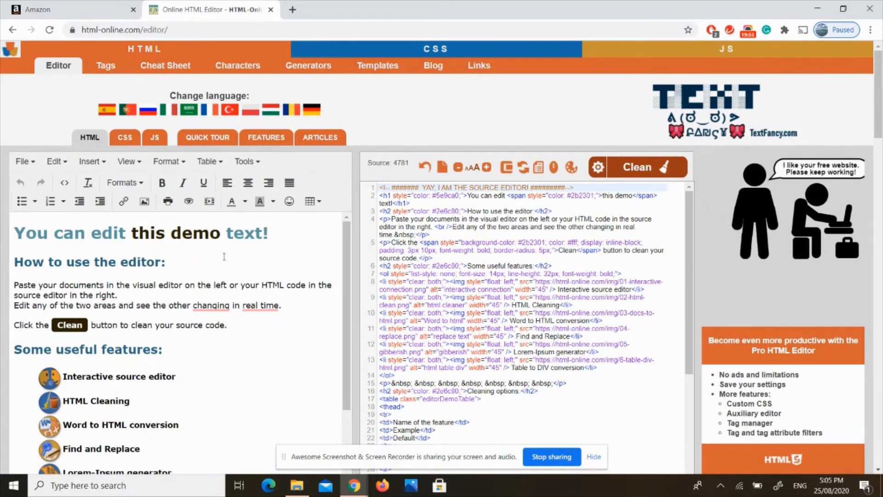
Step: Clear all the demo content from the visual editor and start a bulleted list
left_click_drag(347, 269, 362, 219)
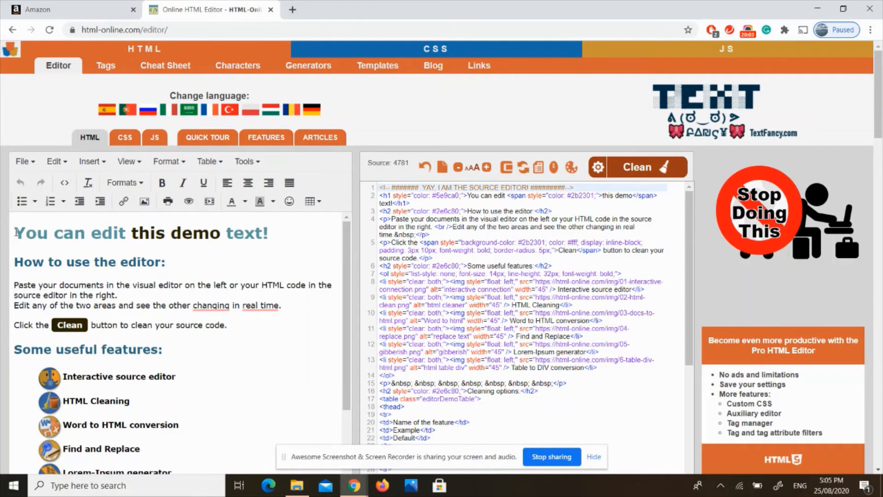
key("ctrl+a")
key("Delete")
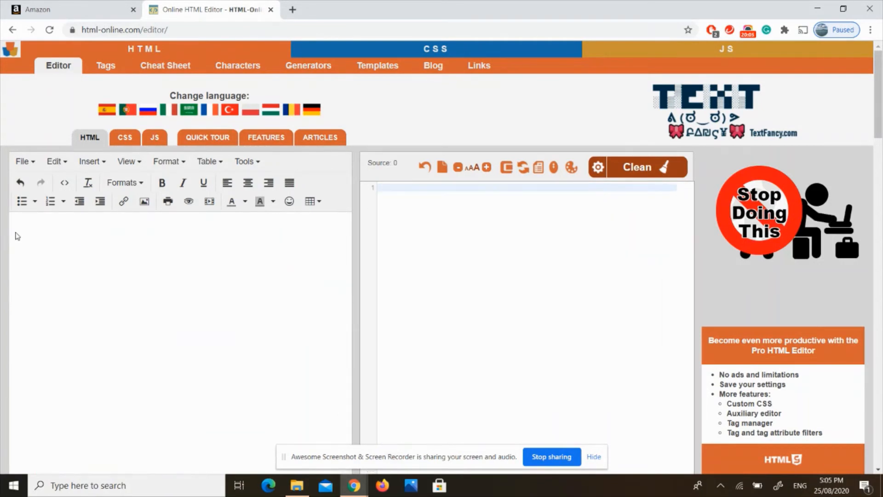
left_click(21, 202)
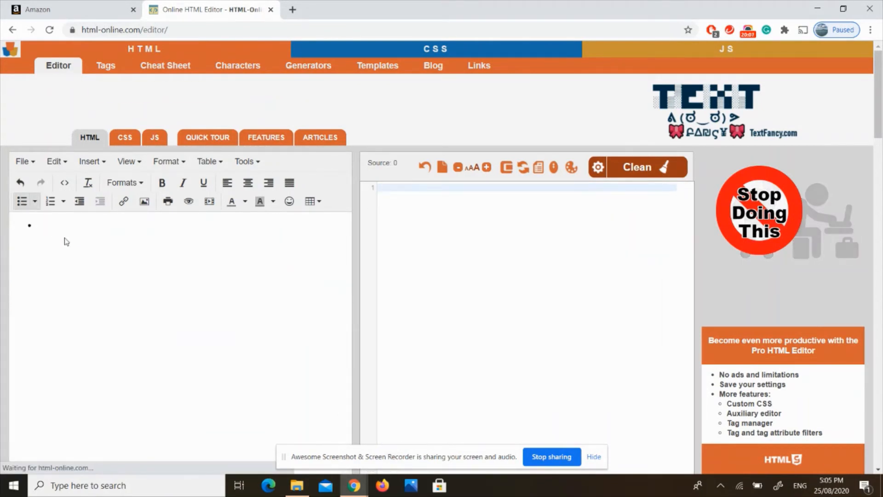
Step: Enter "Best Stroller in the world" as the first bullet
type("B")
key("Caps_Lock")
type("est ")
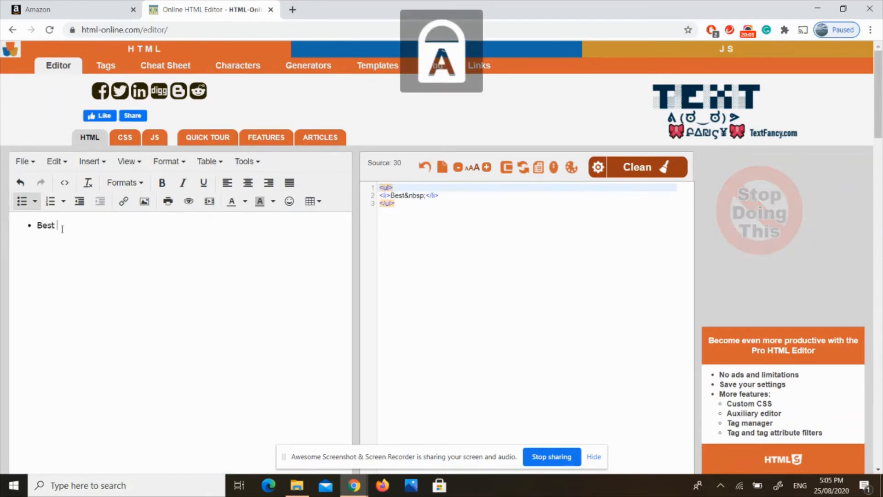
type("Str")
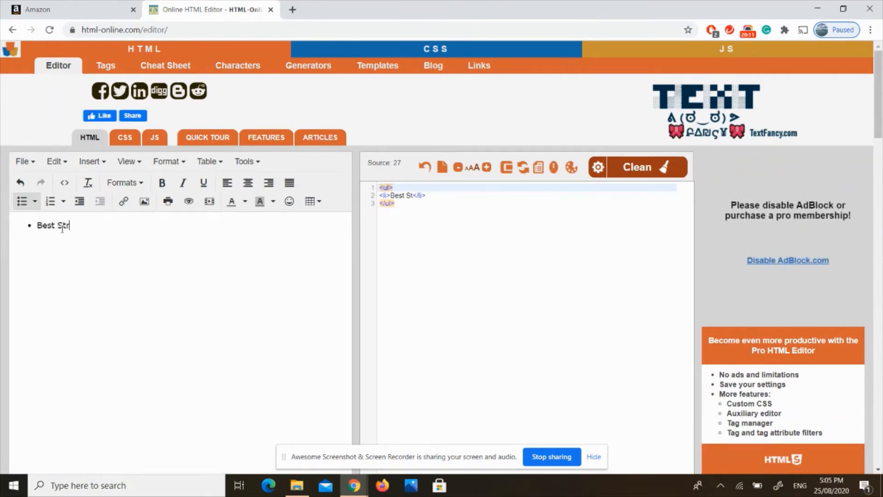
type("oller in the world")
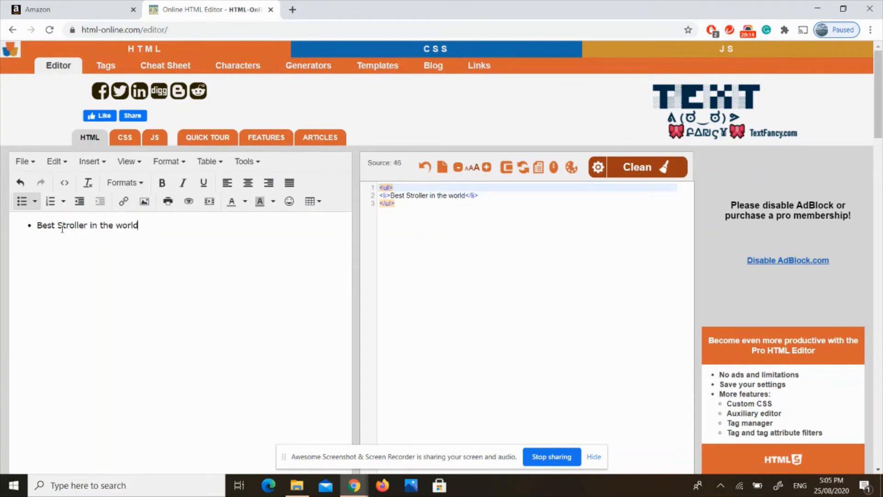
Step: Add a second bullet reading "Toughest of all", accepting the suggested spelling correction for its first word
key("Return")
key("Caps_Lock")
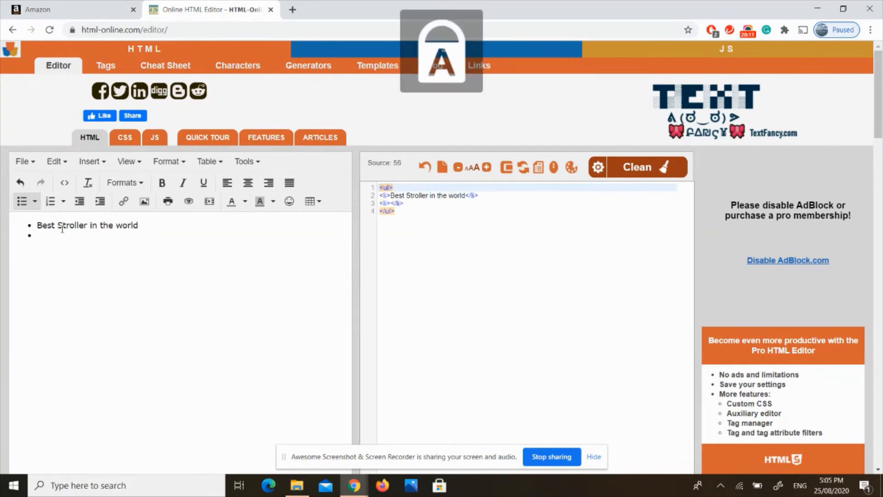
type("T")
key("Caps_Lock")
type("o")
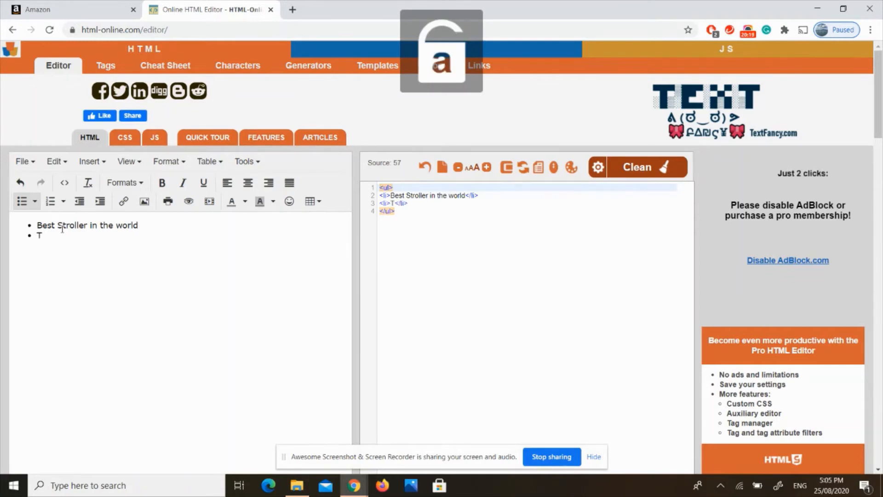
type("ghe")
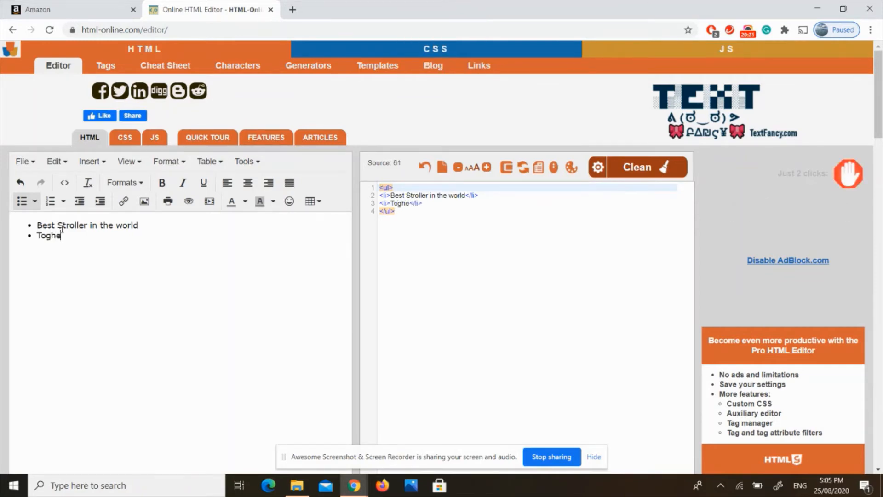
type("st of al")
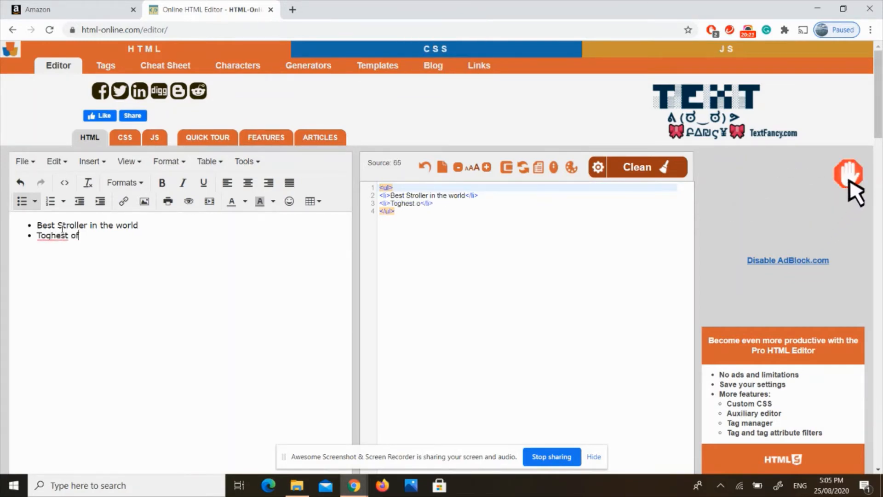
mouse_move(849, 181)
type("ll")
key("Return")
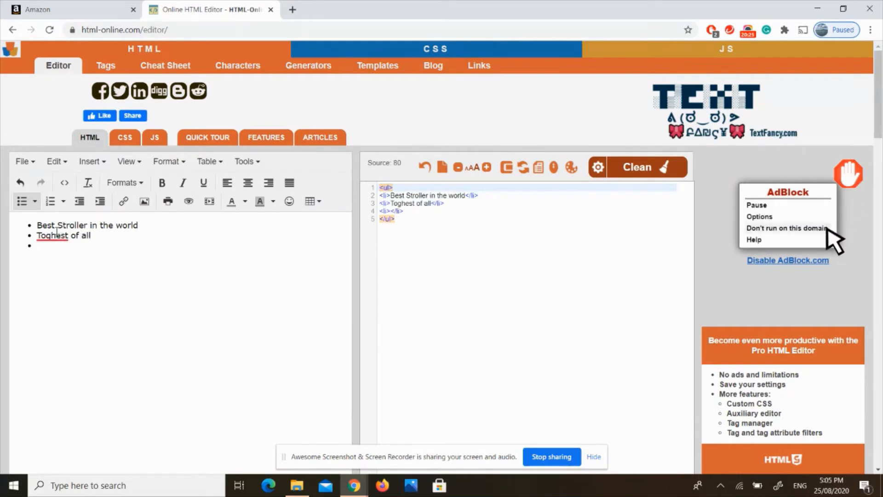
mouse_move(55, 232)
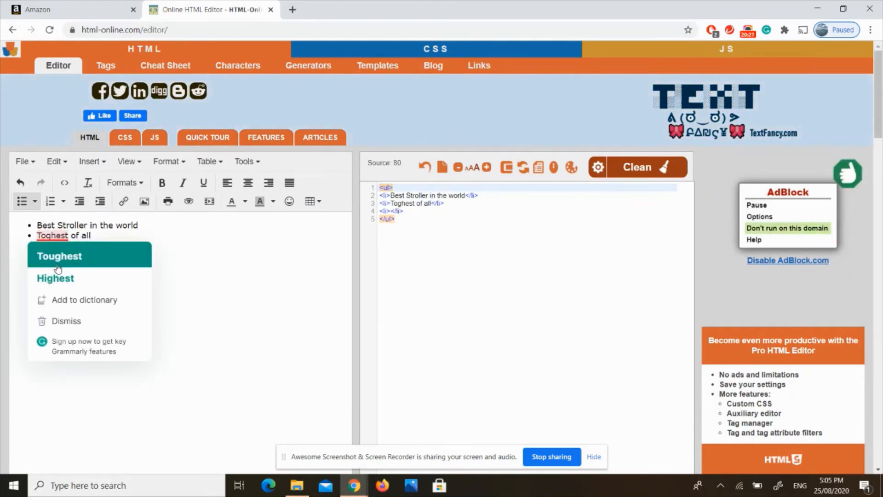
left_click(56, 262)
Step: Enter "Made in the USA" as the third bullet
left_click(44, 247)
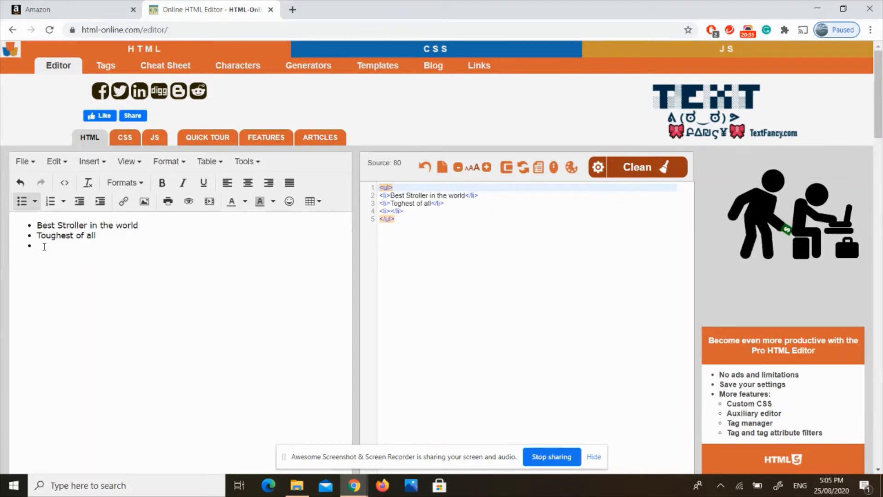
key("Caps_Lock")
type("M")
key("Caps_Lock")
type("a")
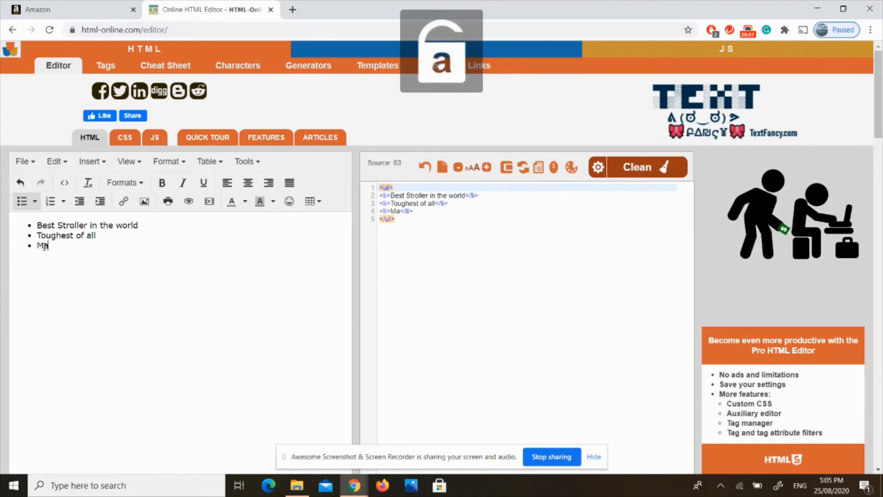
type("de in the")
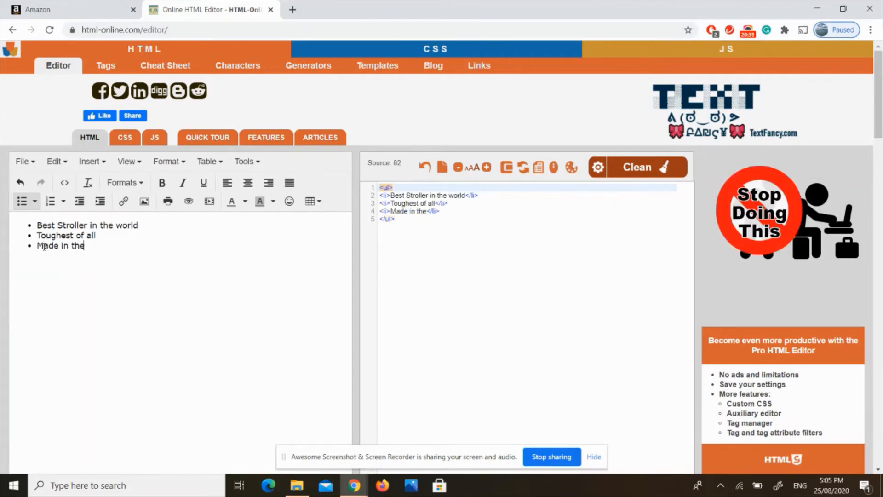
key("Caps_Lock")
type("USA")
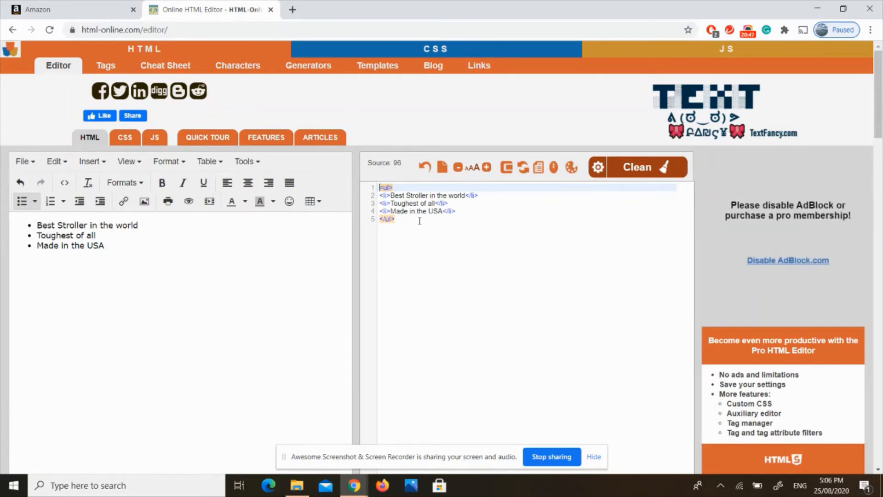
Step: Replace the product description on the Amazon listing with the bulleted list's HTML source copied from the editor, and dismiss the Grammarly sign-in prompt
left_click_drag(420, 221, 374, 187)
key("ctrl+c")
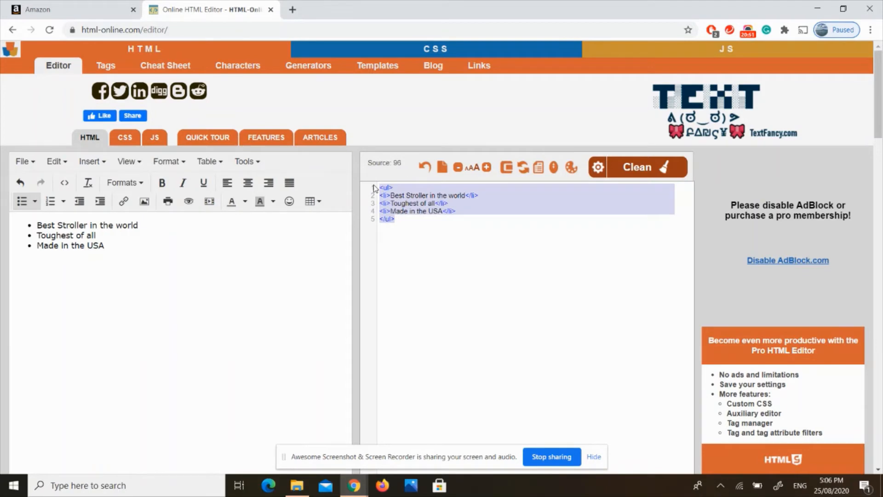
left_click(69, 10)
left_click(369, 226)
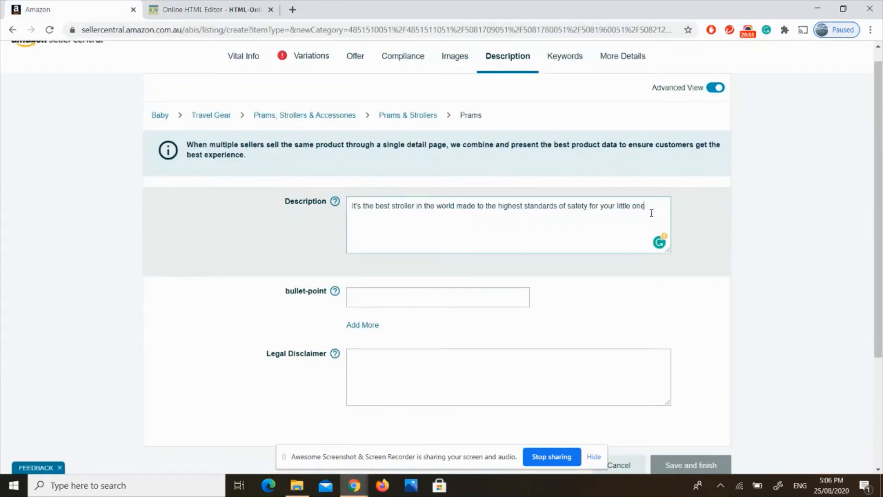
left_click_drag(648, 211, 16, 230)
key("BackSpace")
key("ctrl+v")
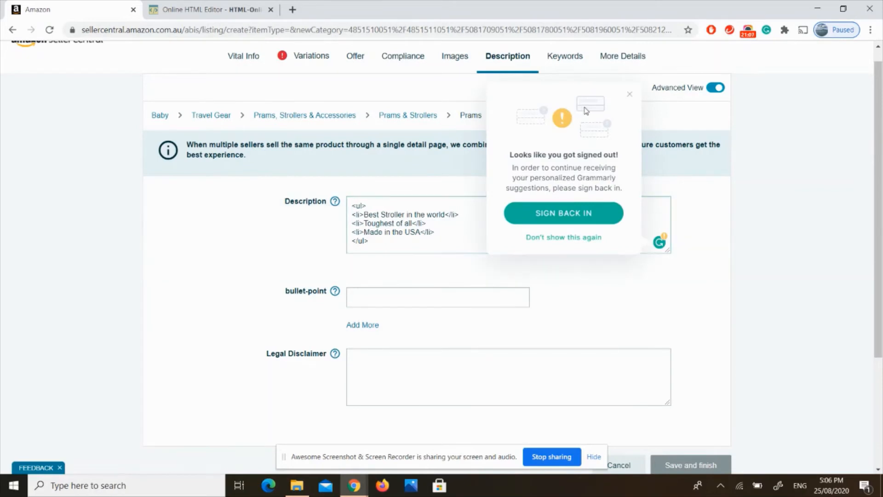
left_click(629, 95)
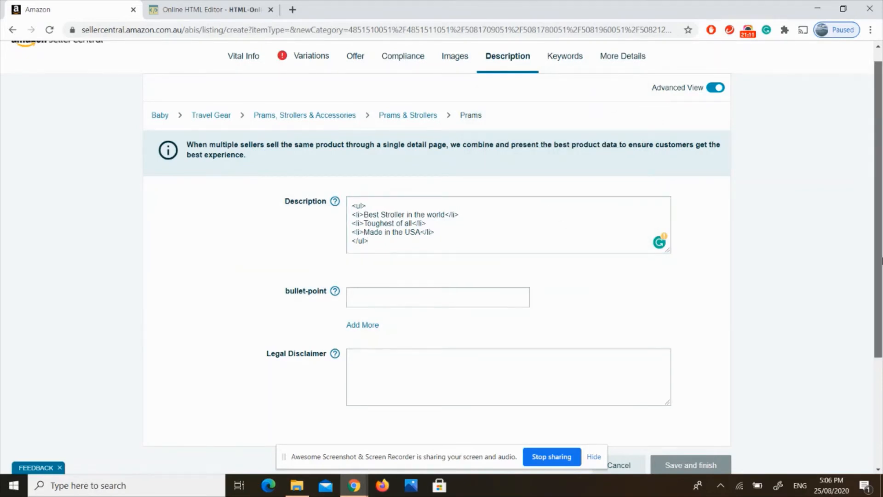
Step: Open the listing's Keywords section and enter the search terms "strollers, parents jogging,", correcting the spelling of "parents"
left_click_drag(882, 261, 882, 188)
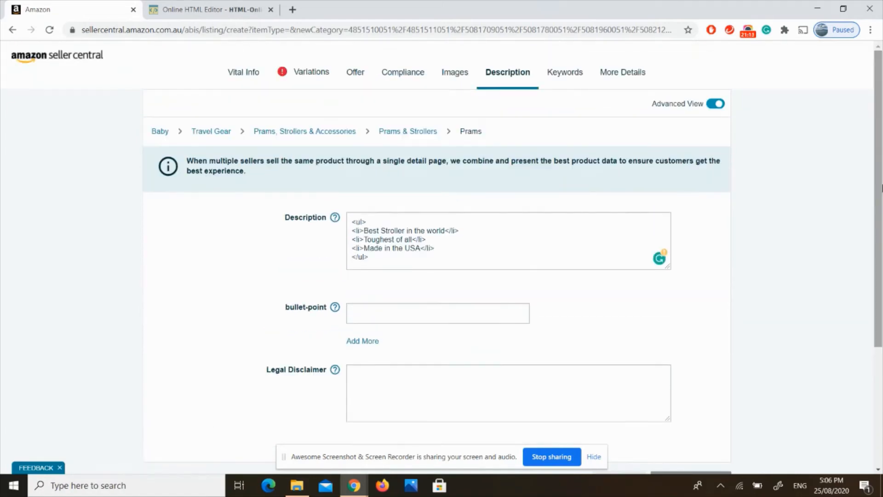
left_click(559, 78)
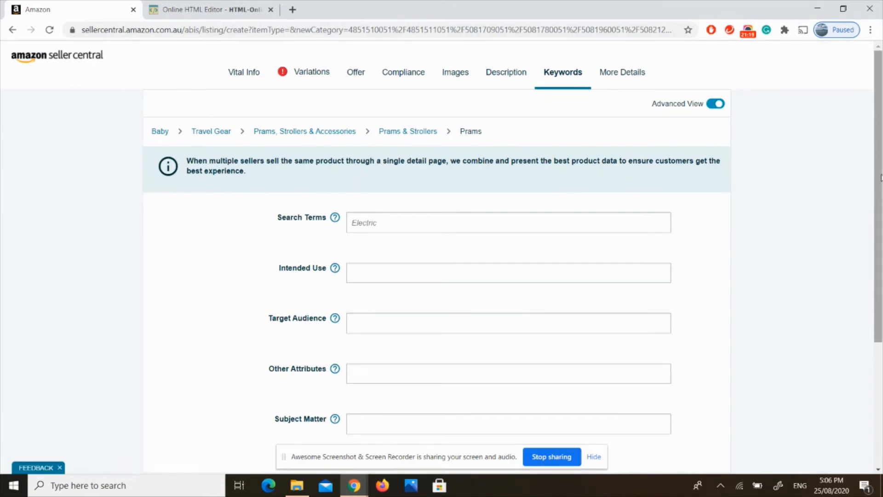
right_click(882, 176)
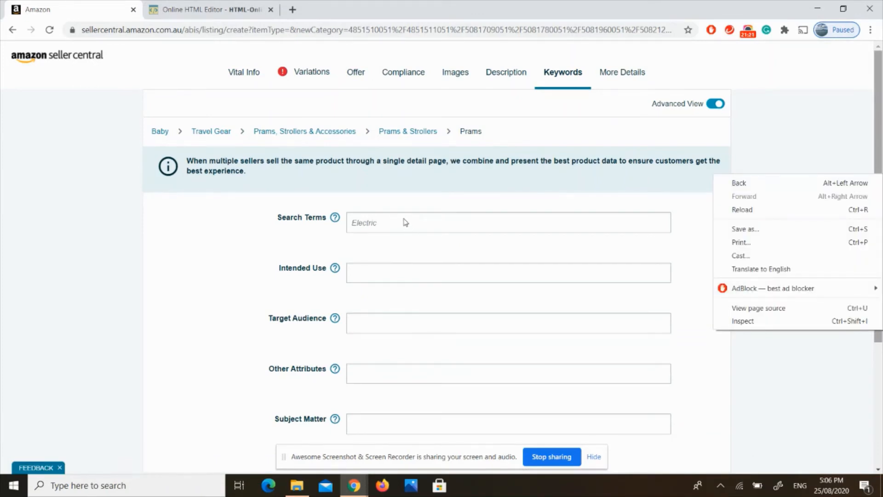
left_click(372, 225)
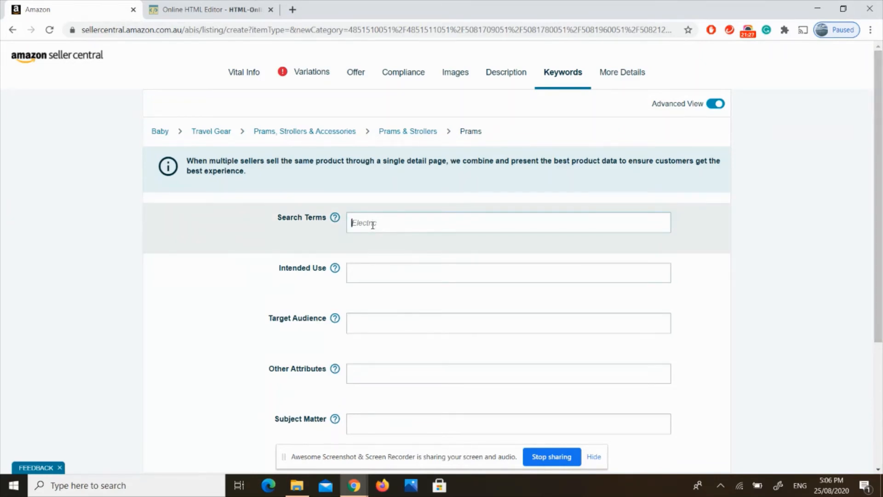
key("Caps_Lock")
type("strollers, paarents jogging")
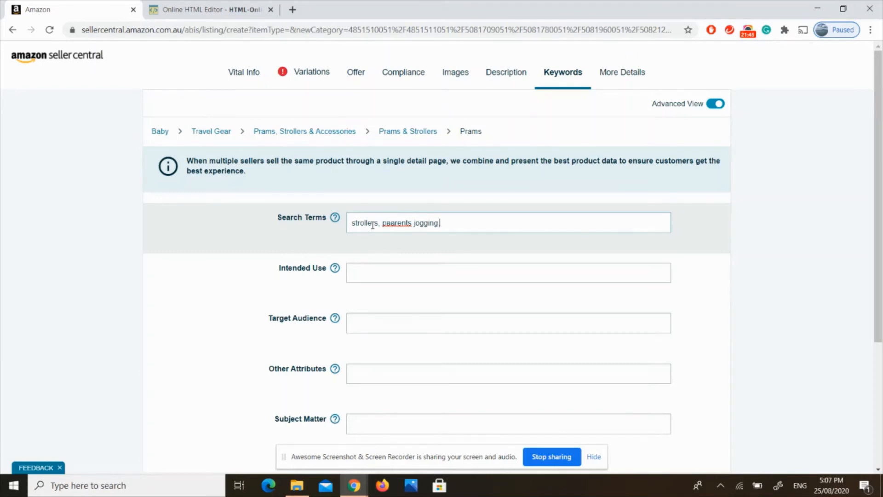
type(",")
right_click(395, 221)
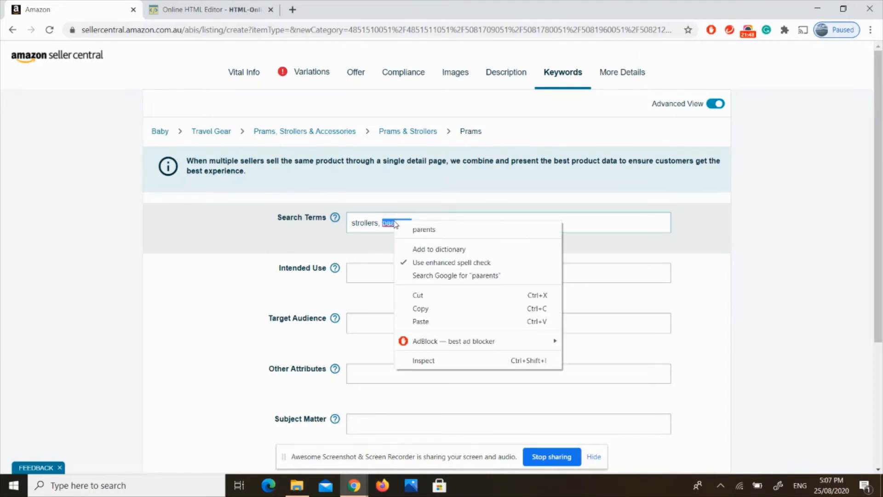
left_click(416, 229)
left_click(450, 226)
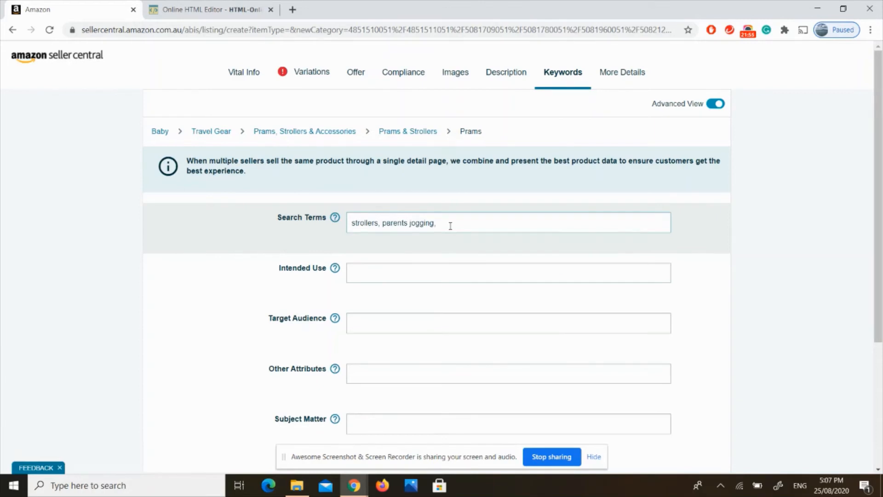
Step: Extend the search terms with "prams, baby strollers"
type("prams, baby")
type("sto")
key("BackSpace")
type("rollers")
left_click(441, 274)
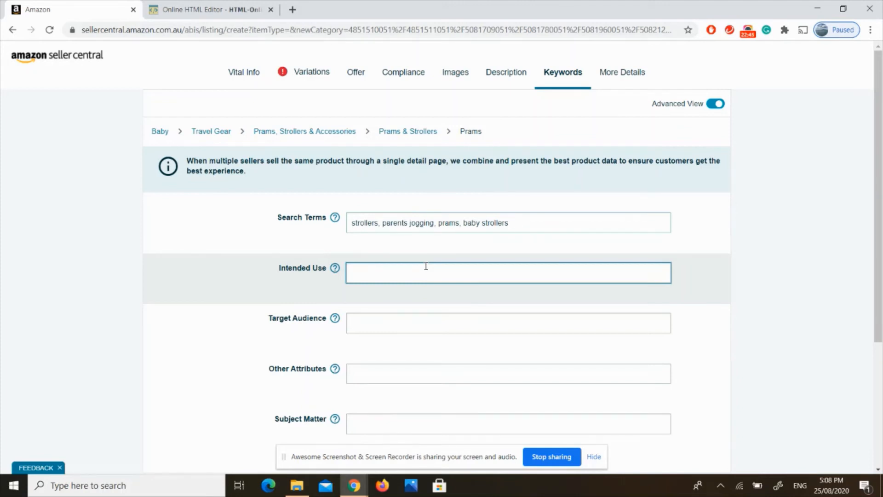
left_click(375, 225)
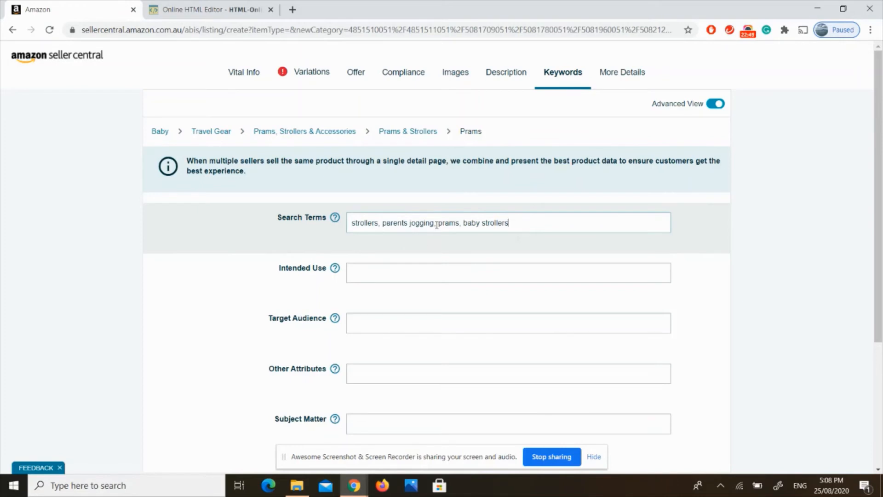
Step: Set the listing's Intended Use to Outdoor from the suggested values
left_click(441, 271)
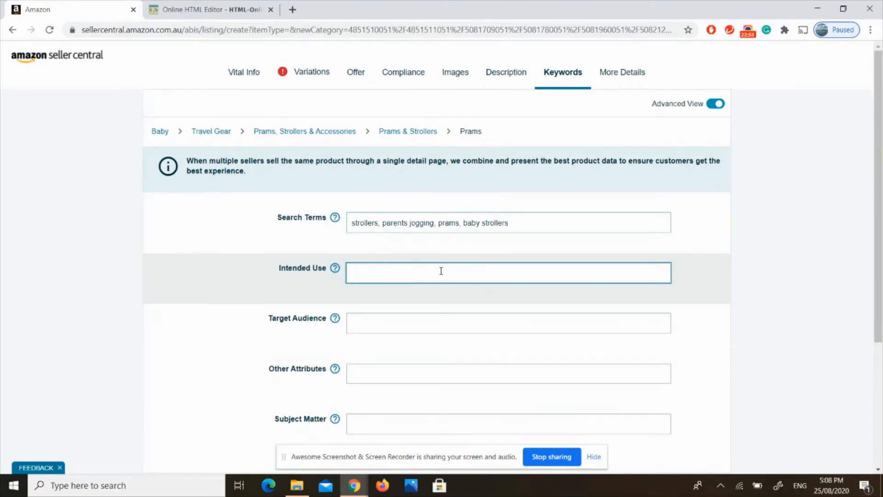
left_click(442, 271)
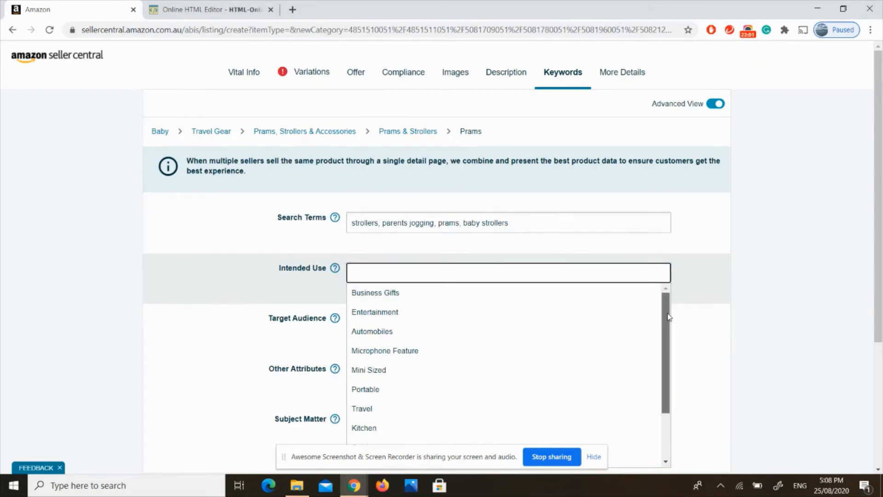
left_click_drag(668, 319, 673, 389)
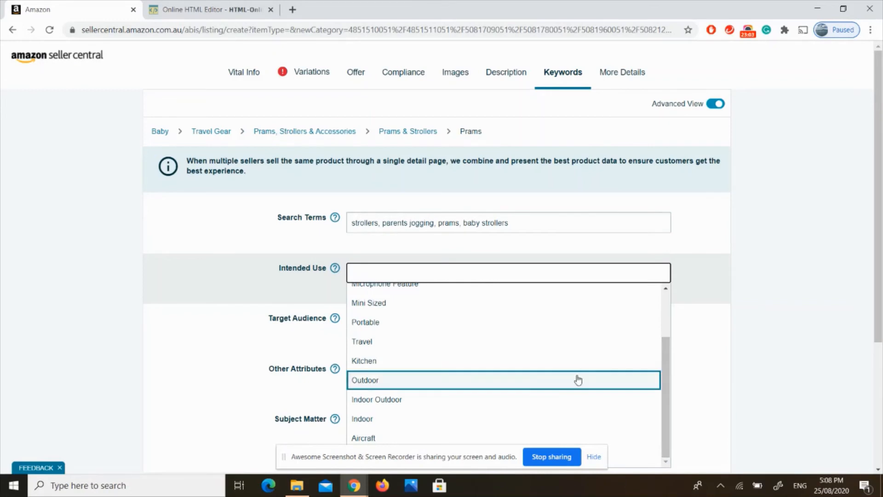
left_click(458, 382)
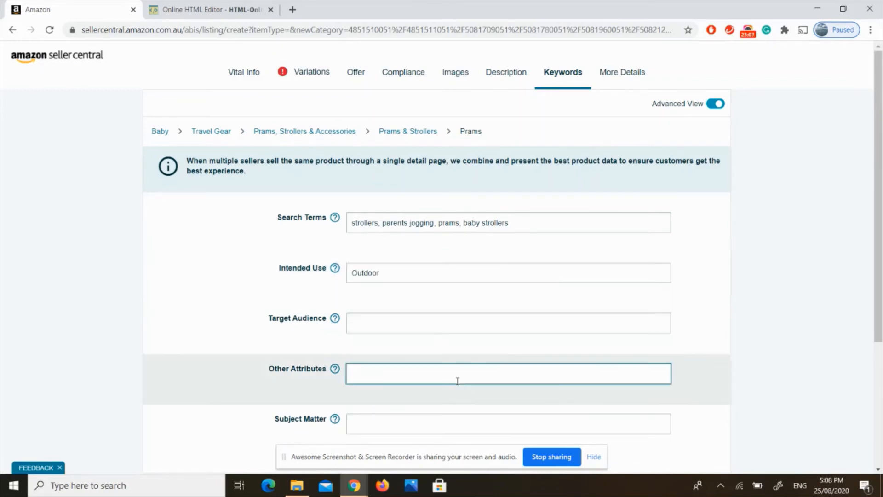
left_click(416, 278)
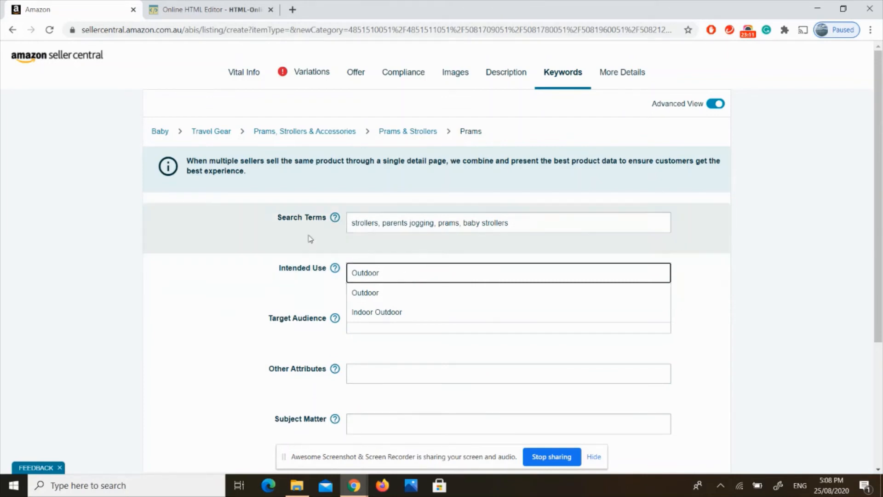
left_click(206, 281)
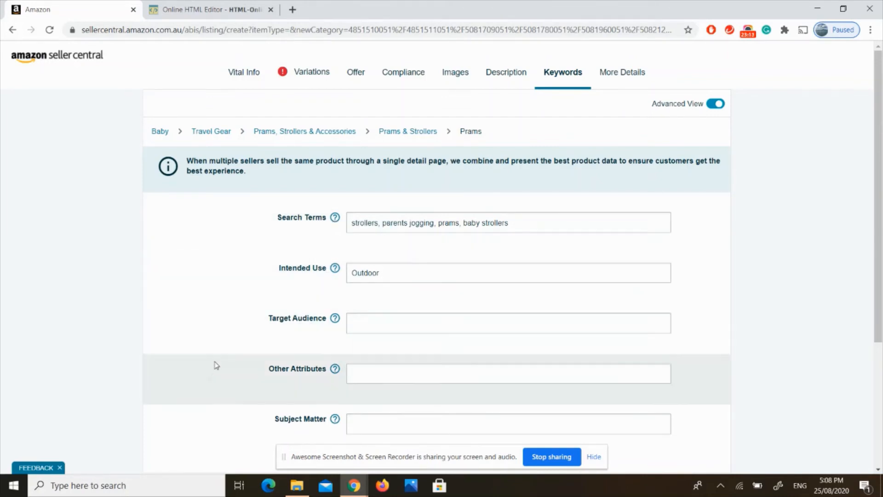
Step: Set the Target Audience to Adults from the suggested values
left_click(419, 319)
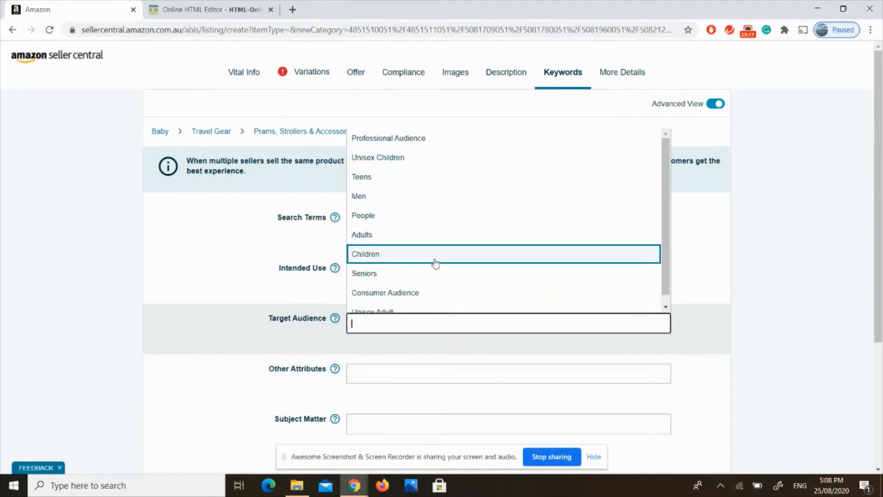
scroll(435, 272, "down", 1)
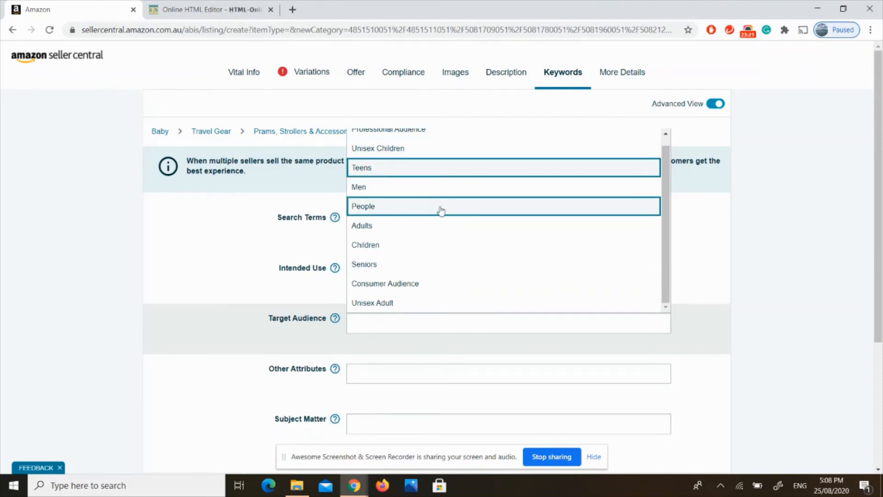
left_click(437, 225)
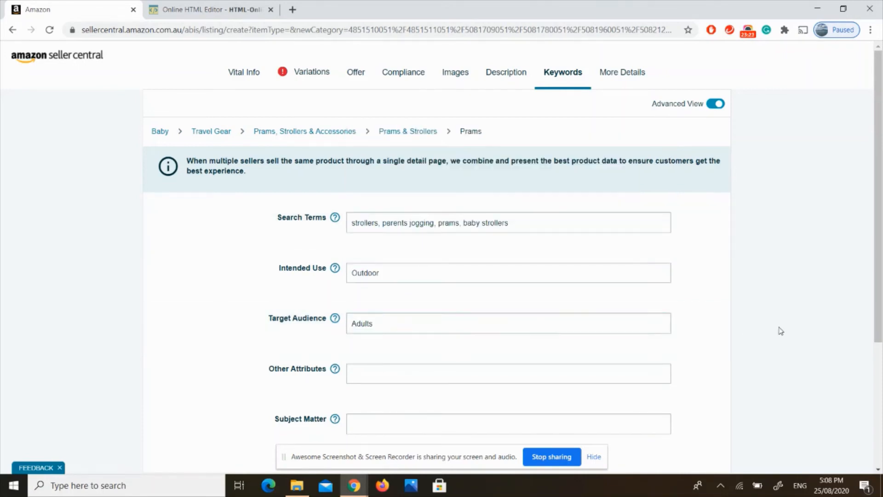
Step: Check the help note for Other Attributes and set that attribute to Travel
scroll(879, 257, "down", 2)
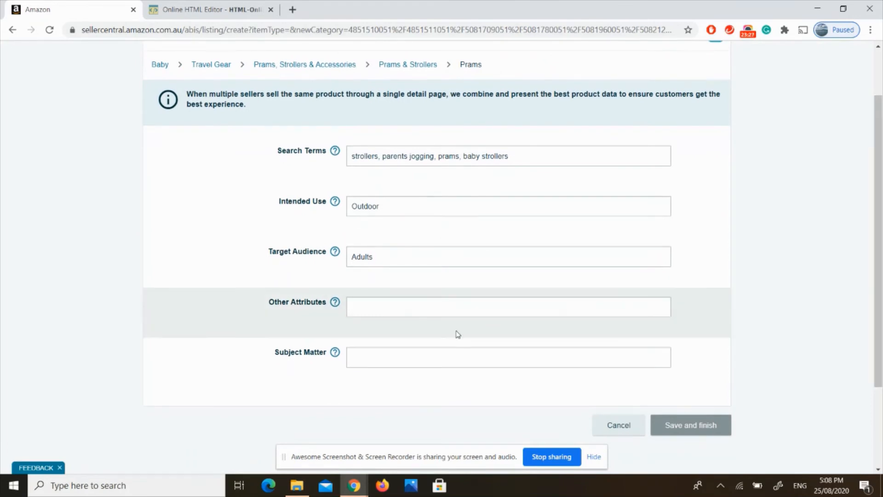
mouse_move(333, 304)
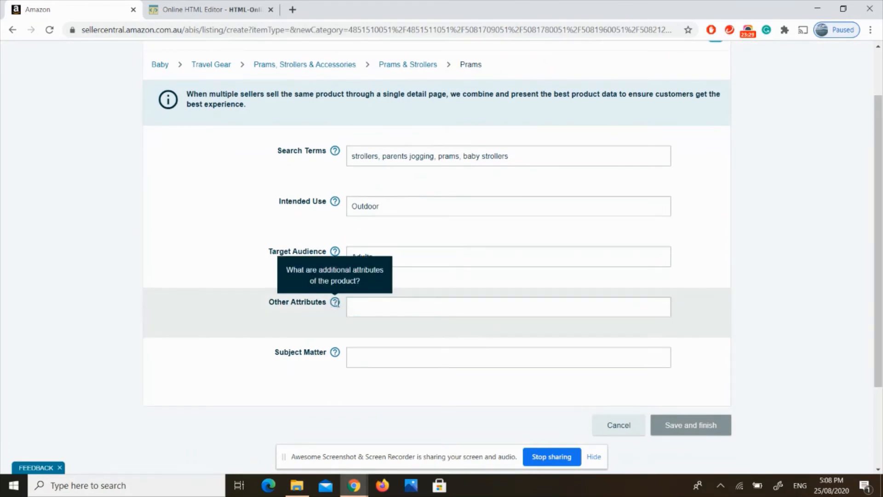
left_click(375, 311)
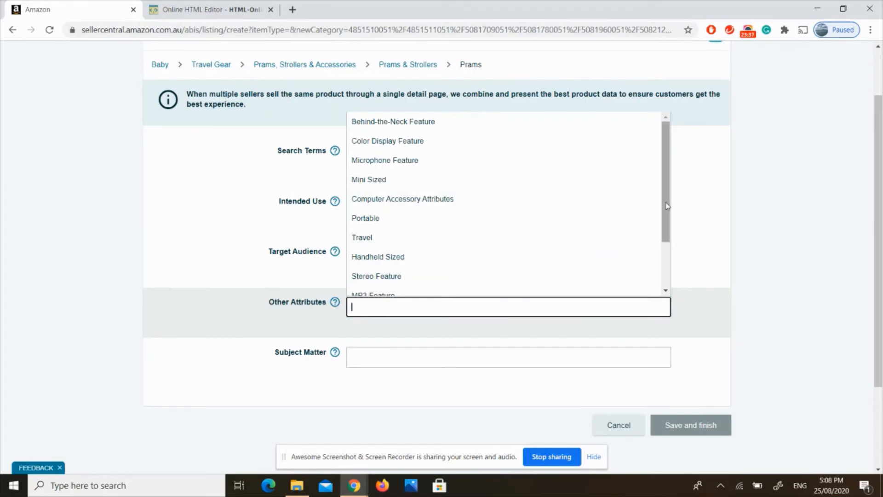
mouse_move(667, 206)
left_mouse_down()
mouse_move(668, 272)
mouse_move(657, 201)
left_mouse_up()
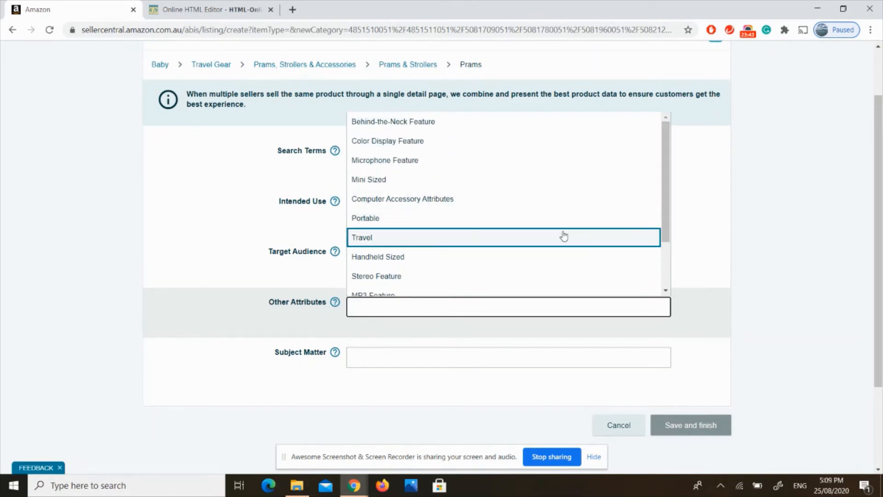
left_click(563, 237)
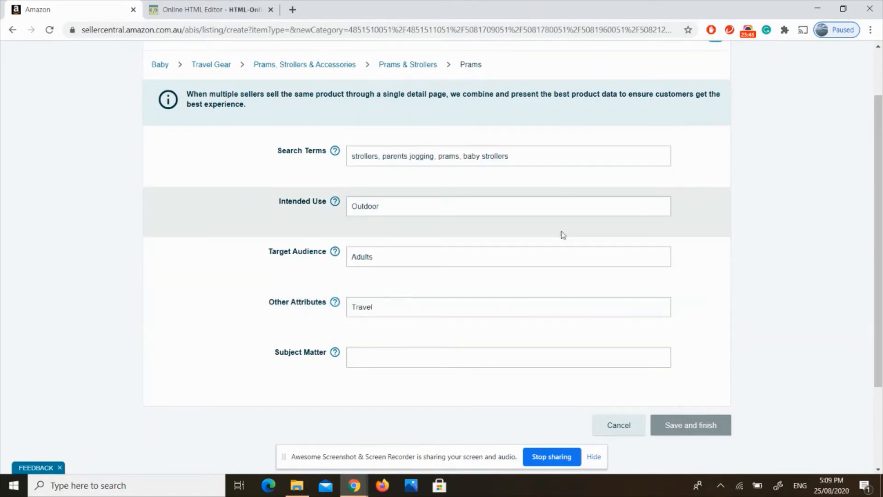
Step: Choose Summer as the Subject Matter and extend the entry to read "Summer, Winters"
mouse_move(337, 354)
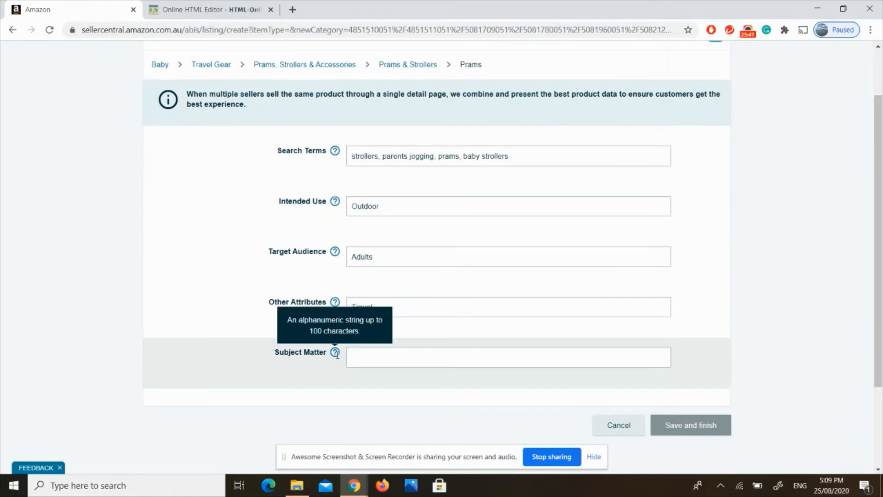
left_click(363, 357)
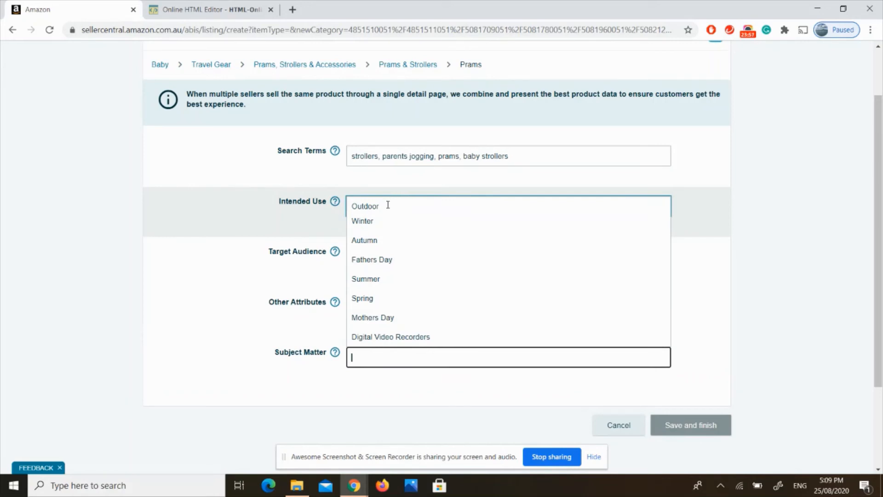
left_click(388, 206)
left_click(376, 355)
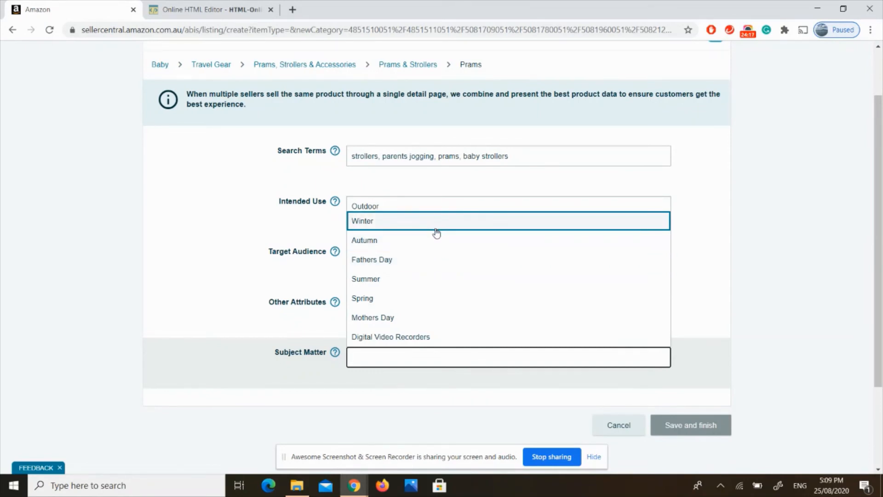
left_click(422, 280)
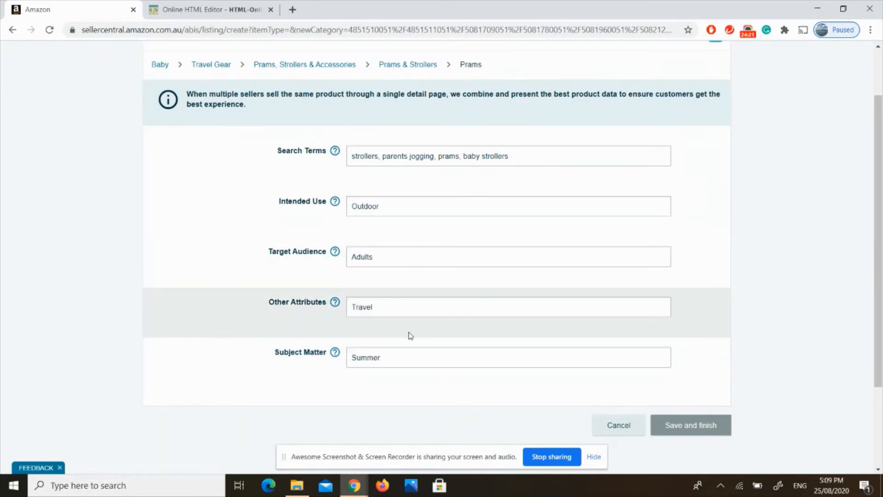
left_click(407, 360)
type(", ")
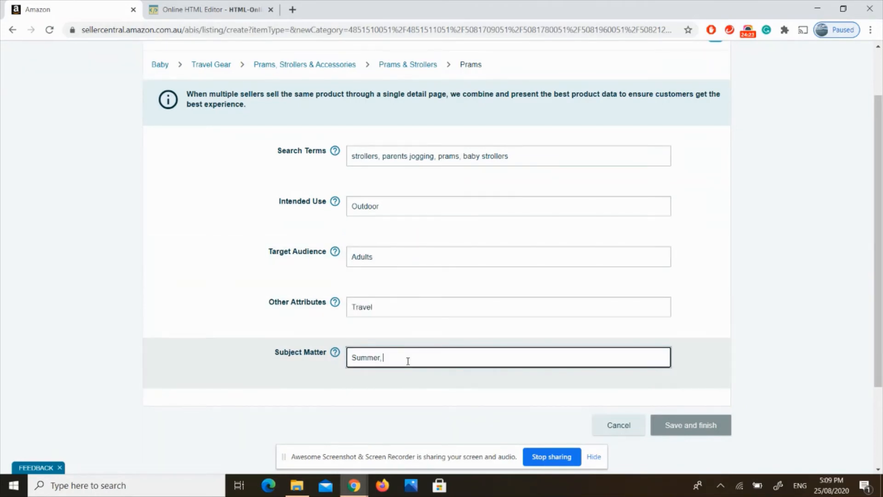
type("Win")
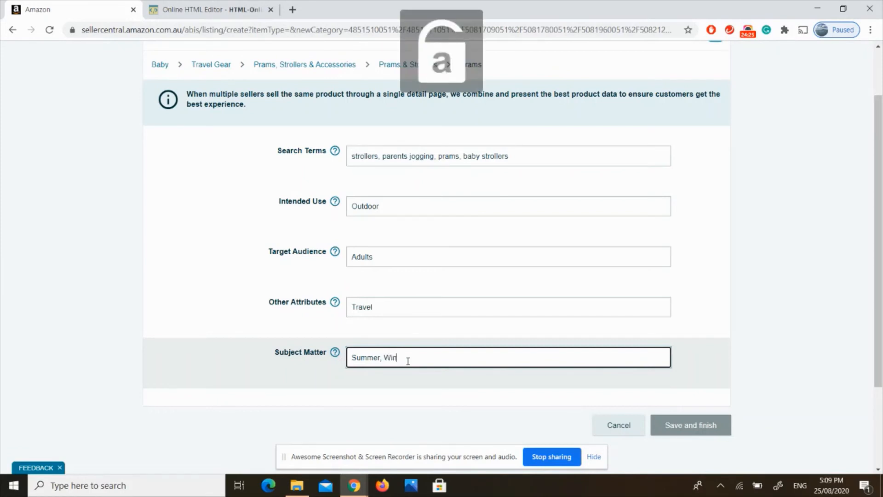
type("ters")
left_click(764, 331)
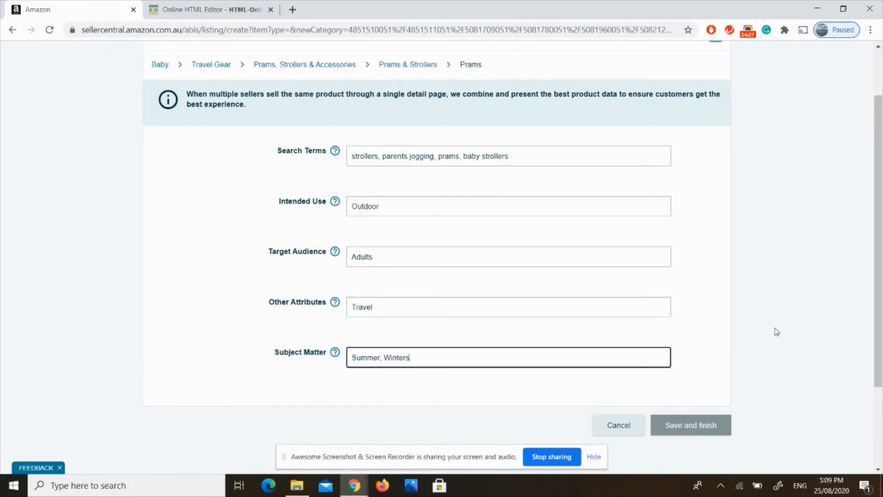
Step: Open the listing's More Details section and set the shipping weight to 5.2 KG
left_click_drag(878, 271, 876, 195)
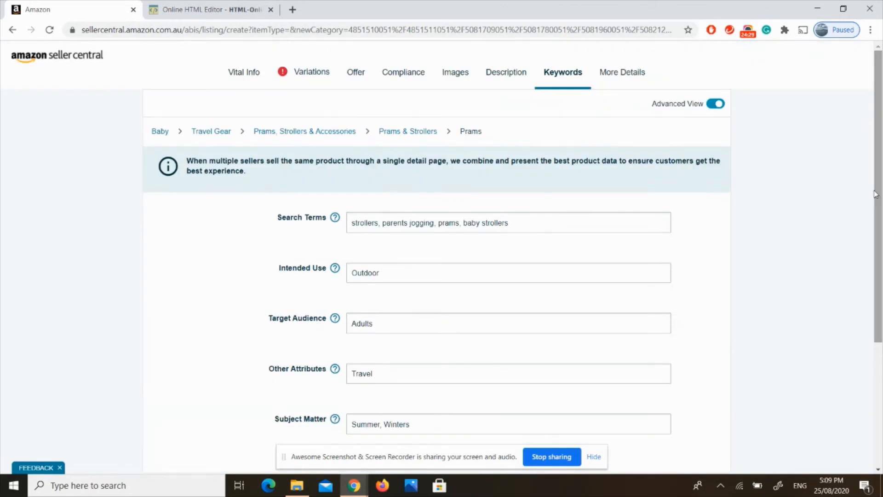
left_click(619, 77)
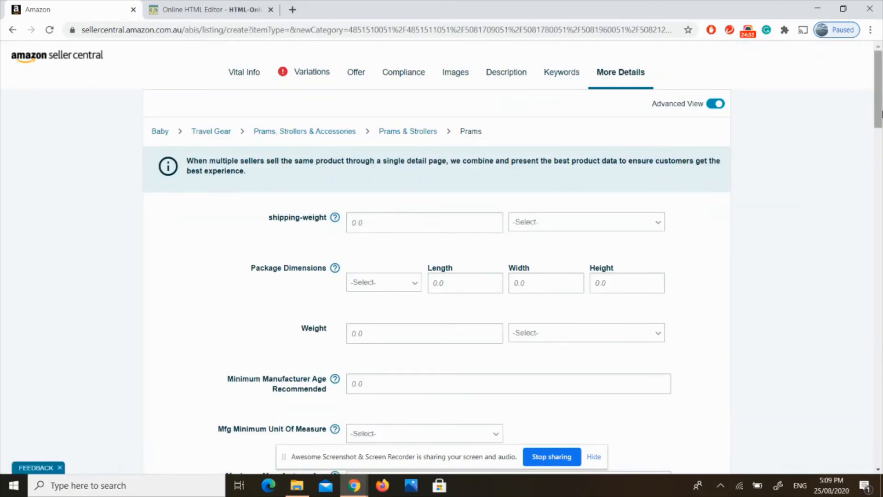
scroll(340, 136, "down", 1)
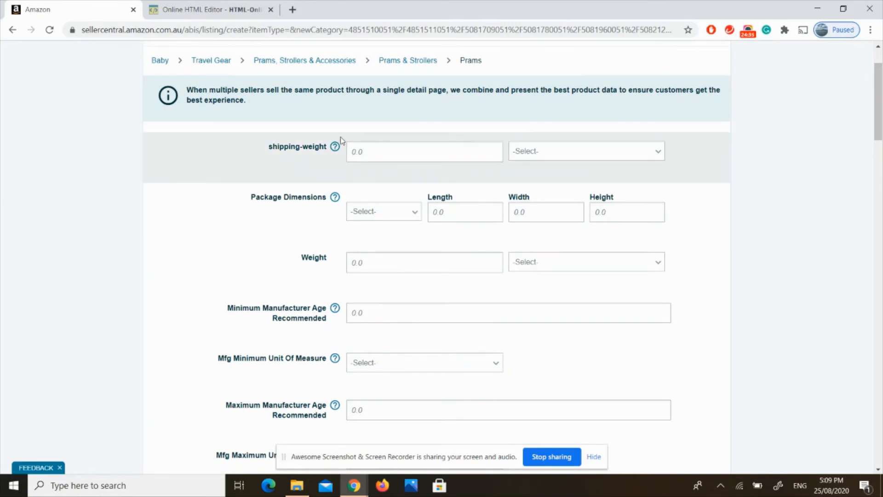
left_click(394, 154)
type("5.2")
left_click(581, 157)
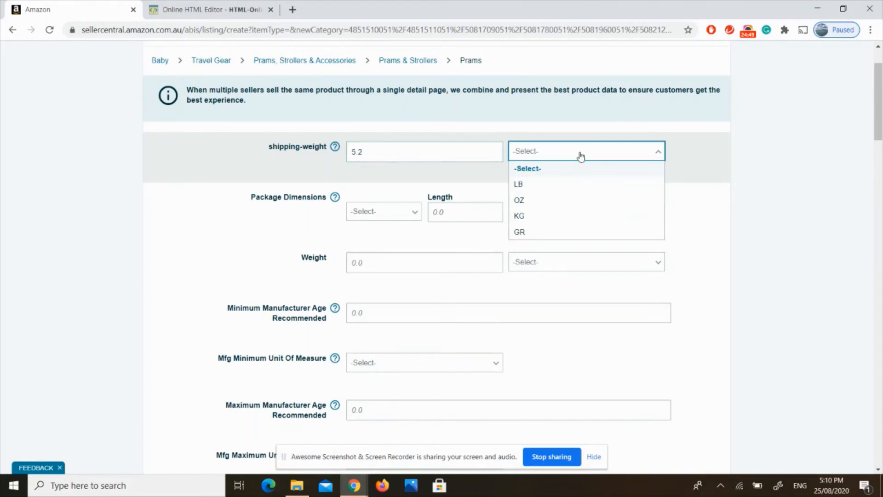
left_click(562, 215)
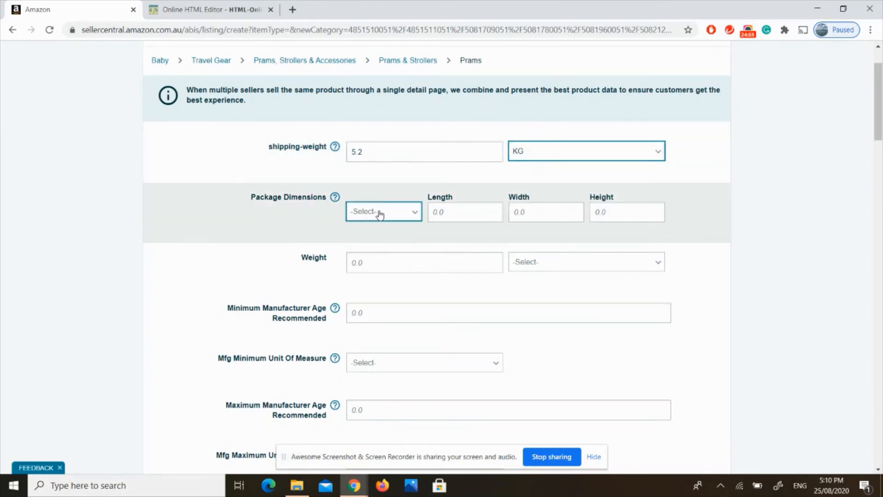
Step: Set the package dimensions in IN to length 250, width 450 and height 700
left_click(409, 213)
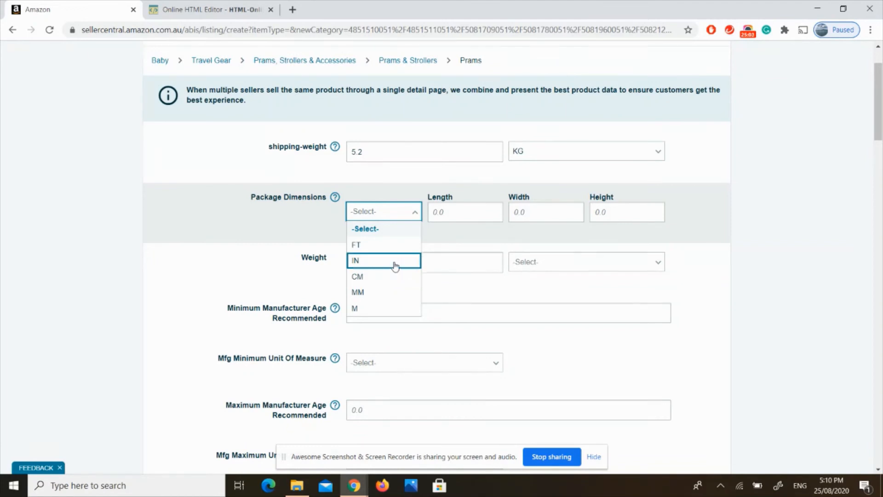
left_click(394, 261)
left_click(461, 215)
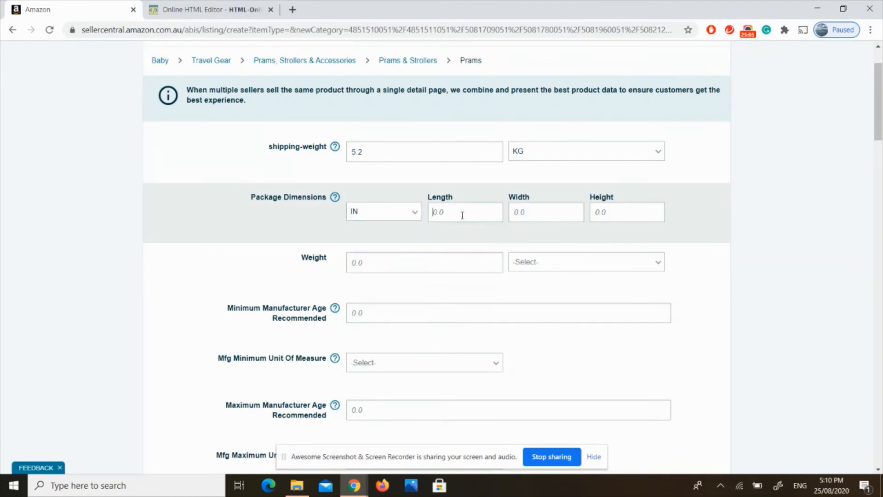
type("250")
left_click(552, 213)
type("450")
left_click(640, 211)
type("700")
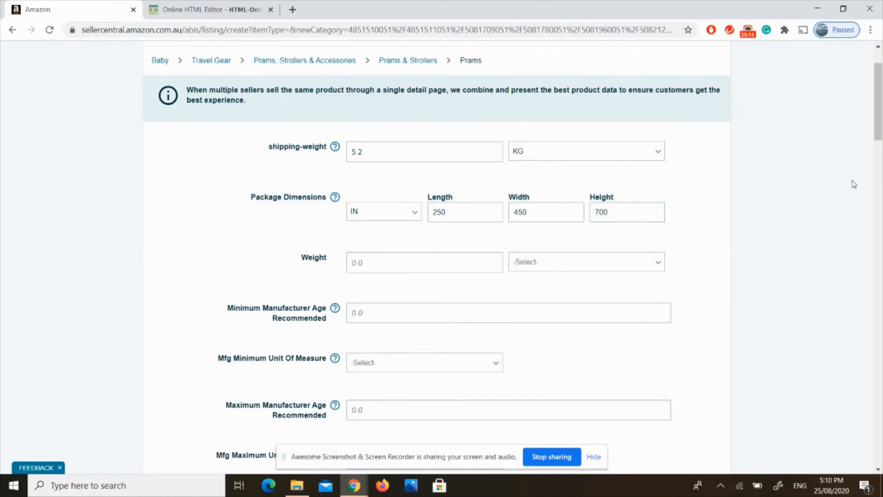
Step: Set both the Launch Date and the Release Date in More Details to 25/08/2020
scroll(881, 121, "down", 3)
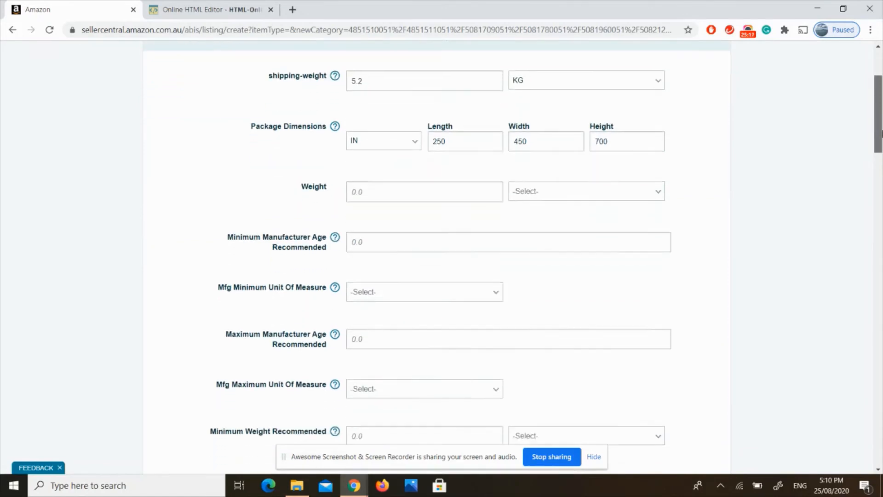
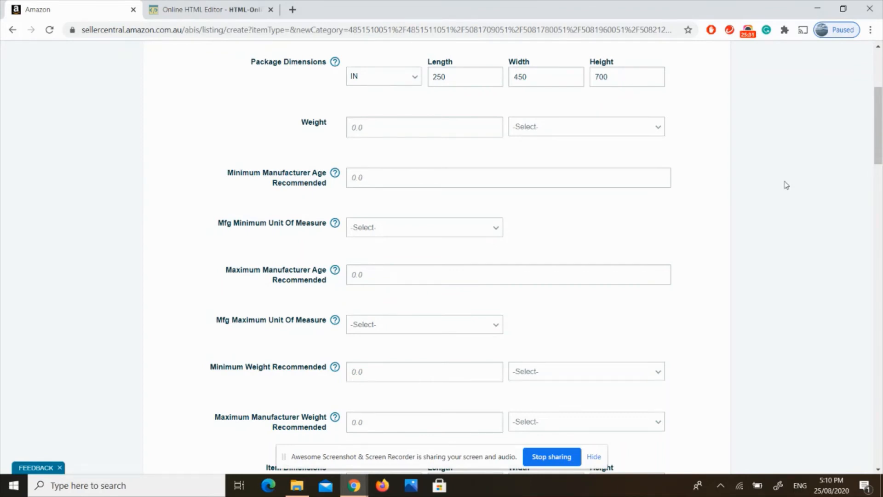
scroll(787, 185, "down", 3)
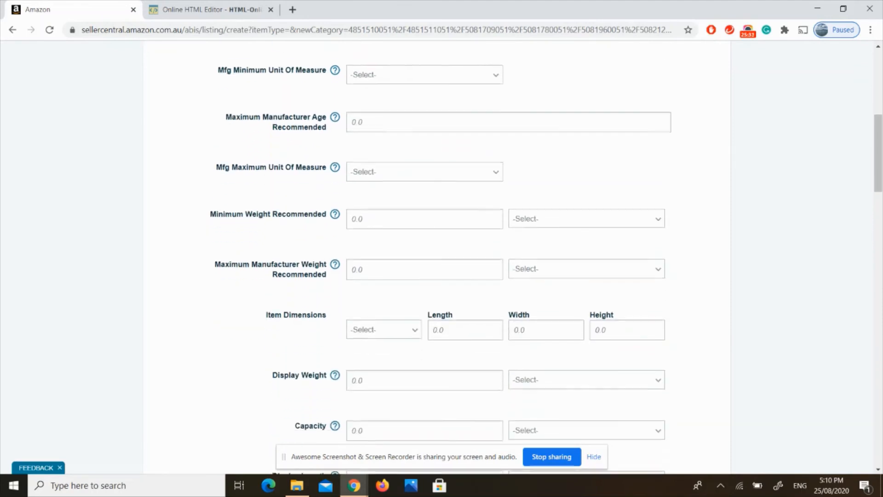
scroll(786, 185, "down", 4)
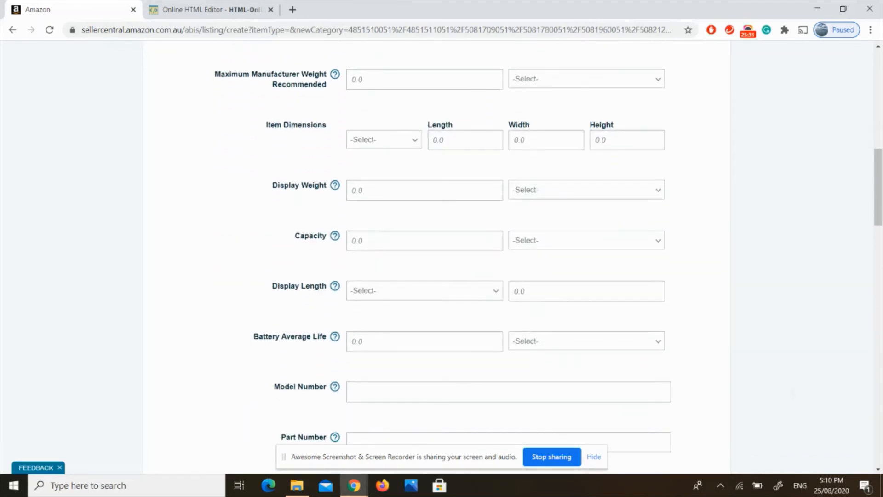
scroll(437, 258, "down", 1)
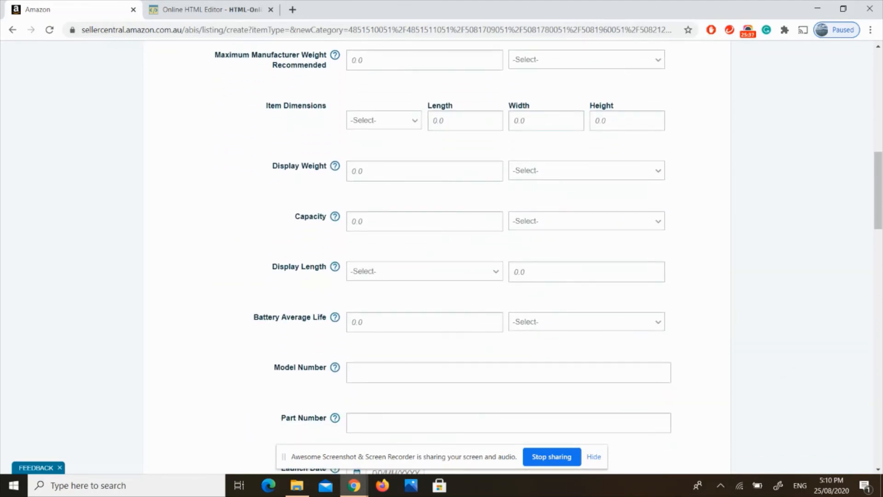
scroll(437, 258, "up", 3)
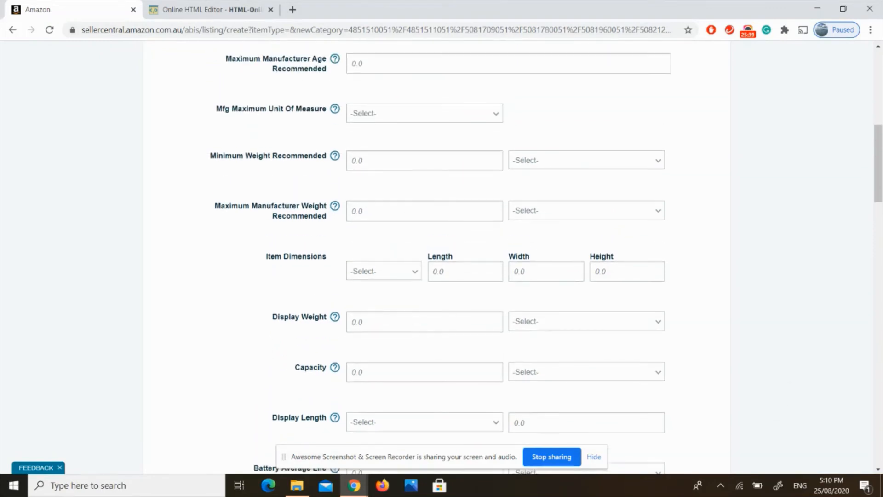
scroll(440, 261, "down", 7)
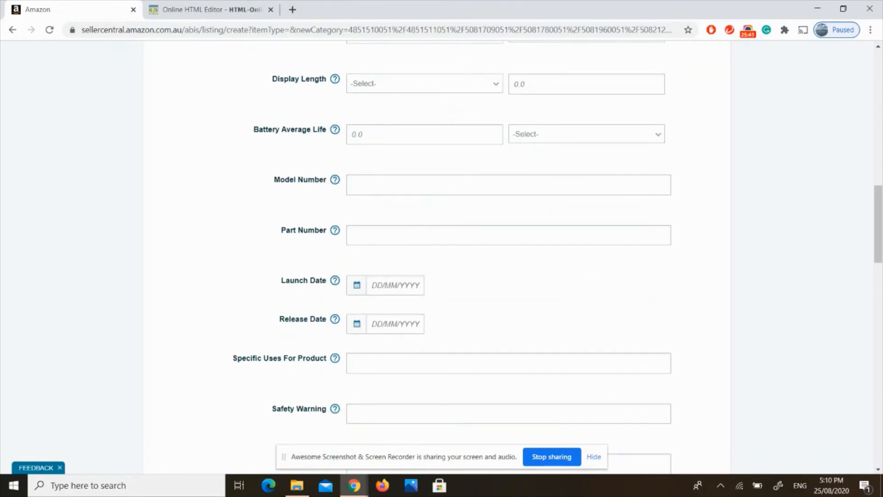
scroll(440, 262, "down", 1)
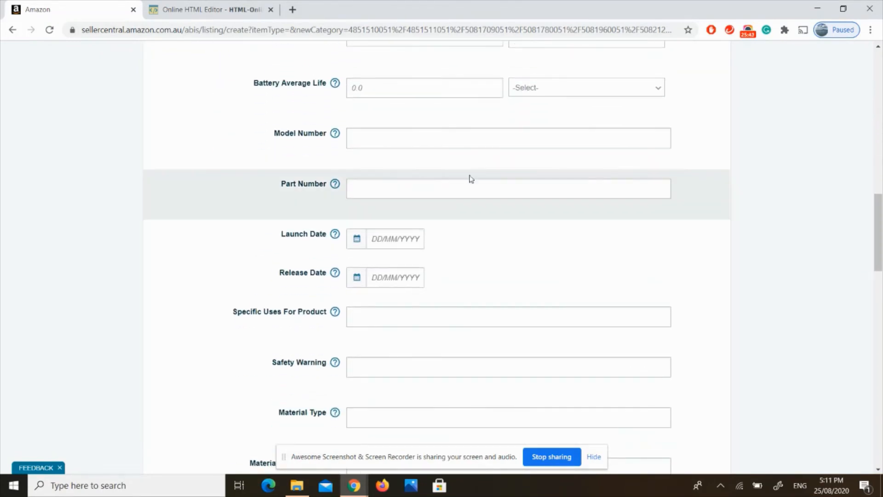
left_click(359, 245)
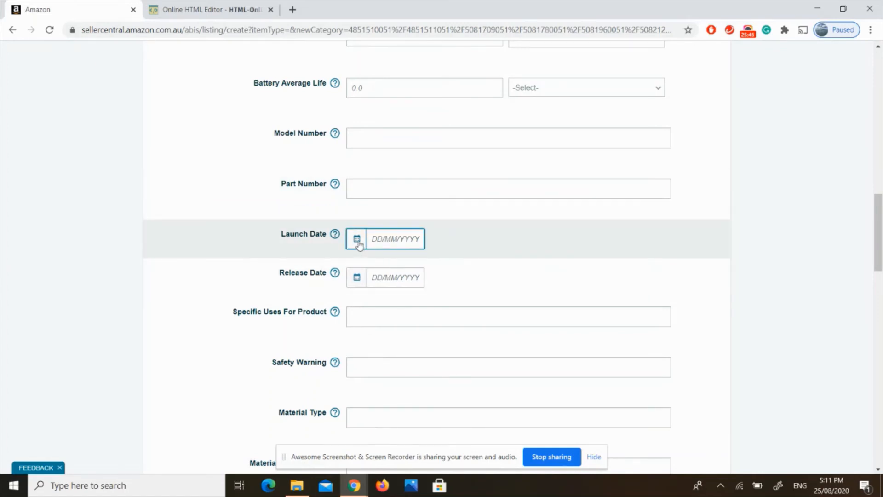
left_click(359, 245)
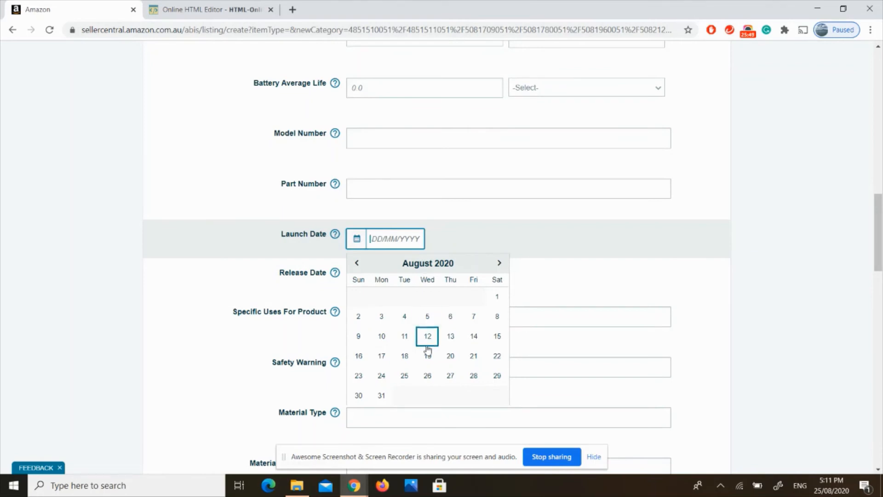
left_click(408, 374)
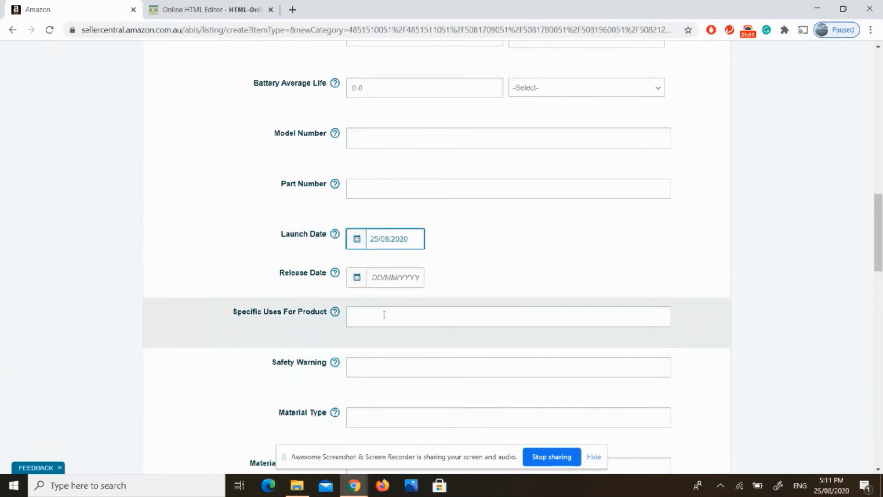
left_click(357, 280)
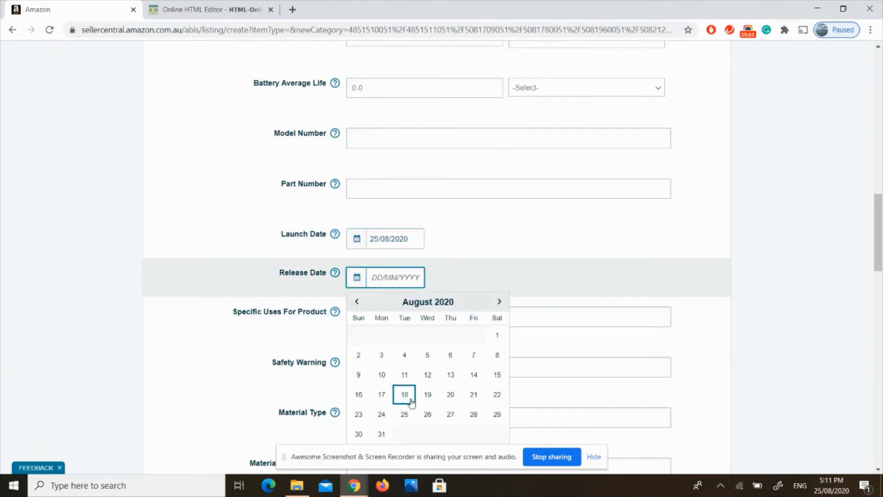
left_click(405, 414)
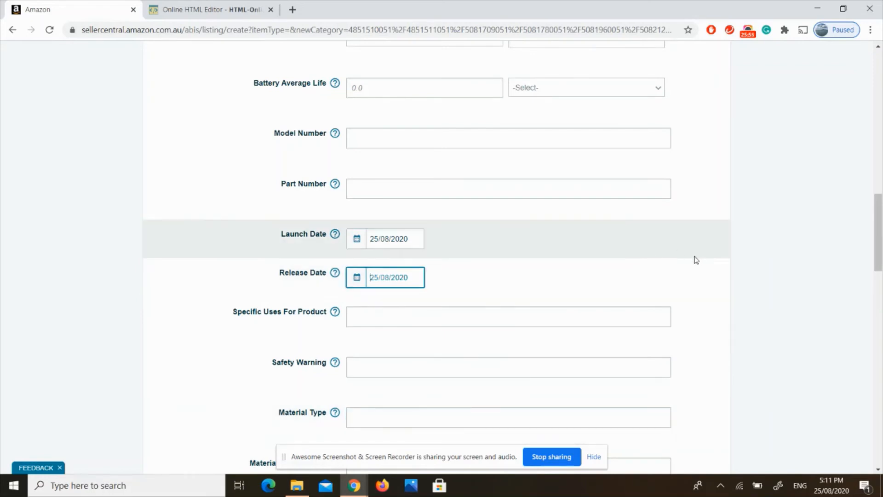
Step: Enter "Stainless Steel" as the Material Type
left_click_drag(880, 256, 881, 291)
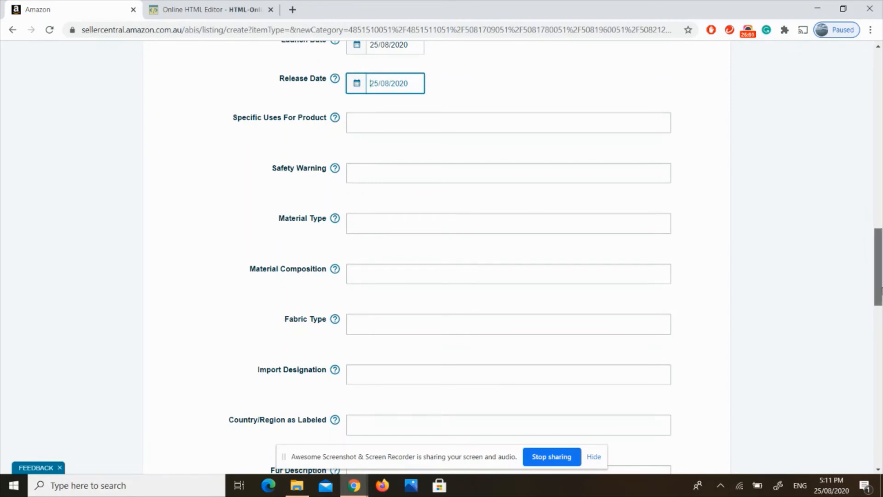
scroll(881, 290, "down", 2)
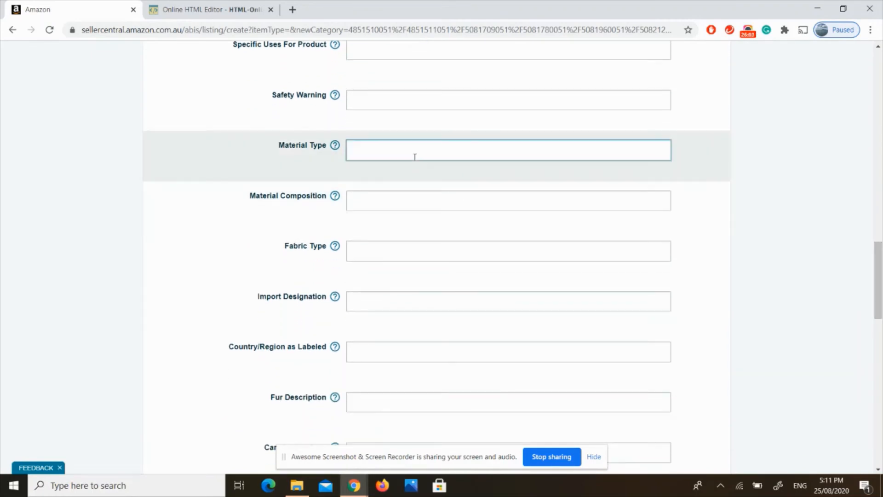
left_click(415, 156)
key("Caps_Lock")
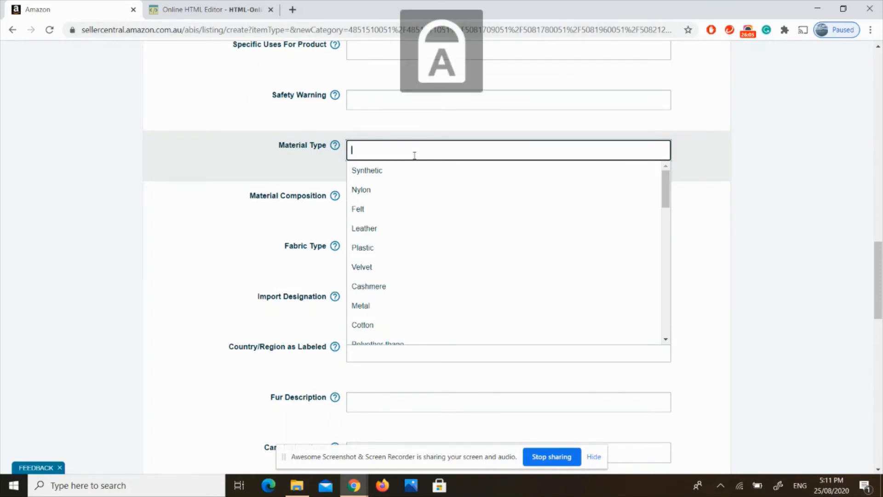
type("S")
key("Caps_Lock")
type("t")
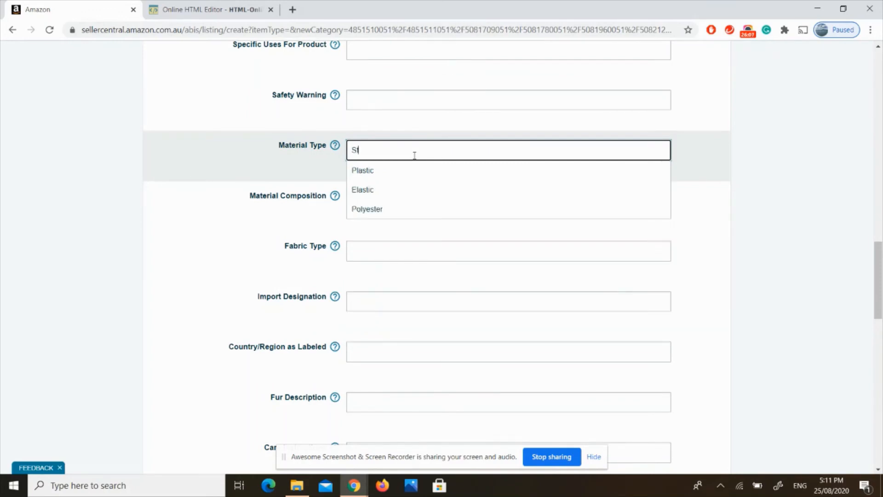
key("BackSpace")
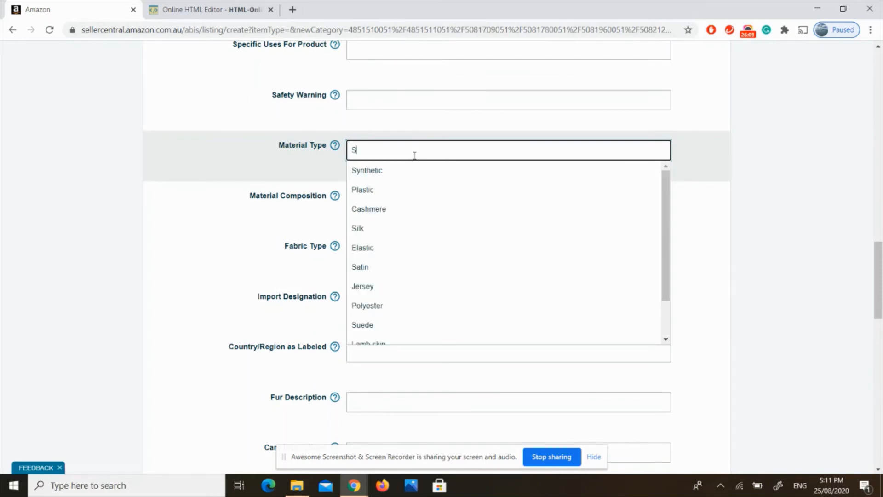
type("tainles")
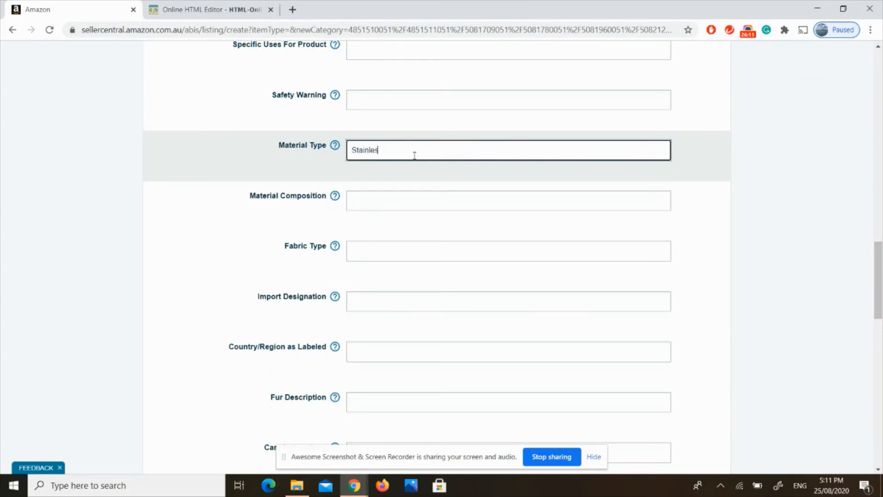
type("s")
key("Caps_Lock")
type("S")
key("Caps_Lock")
type("te")
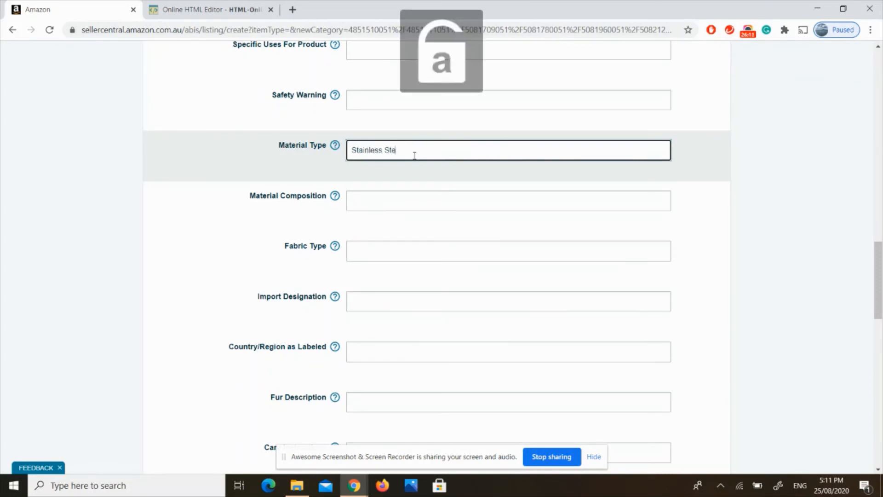
type("el")
left_click(763, 216)
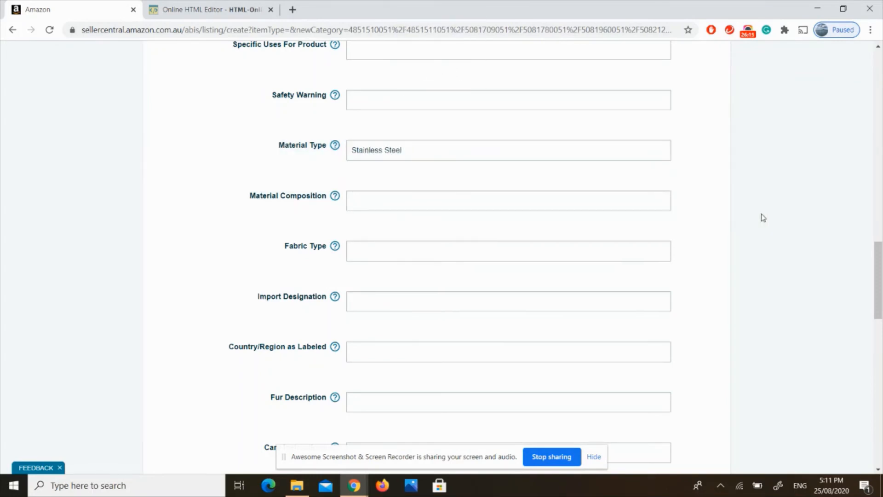
Step: Review the remaining More Details fields, then check the Variations and Vital Info sections for missing required entries
scroll(879, 269, "down", 1)
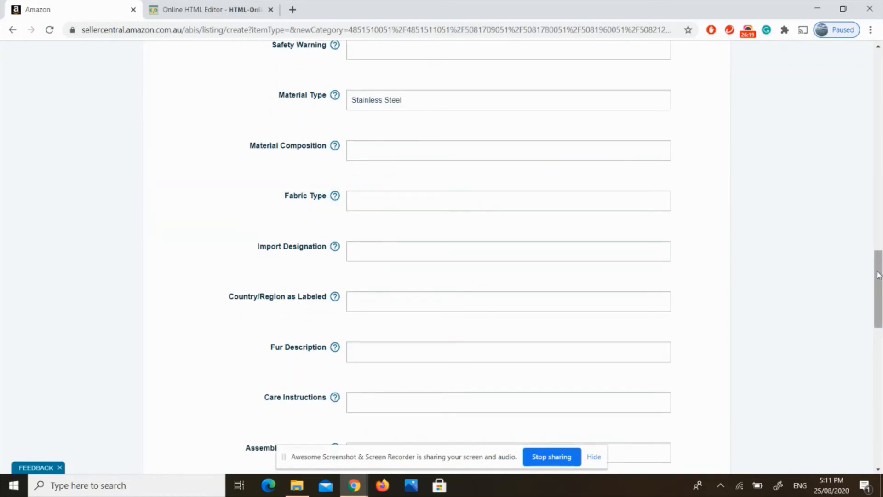
left_click_drag(880, 274, 859, 32)
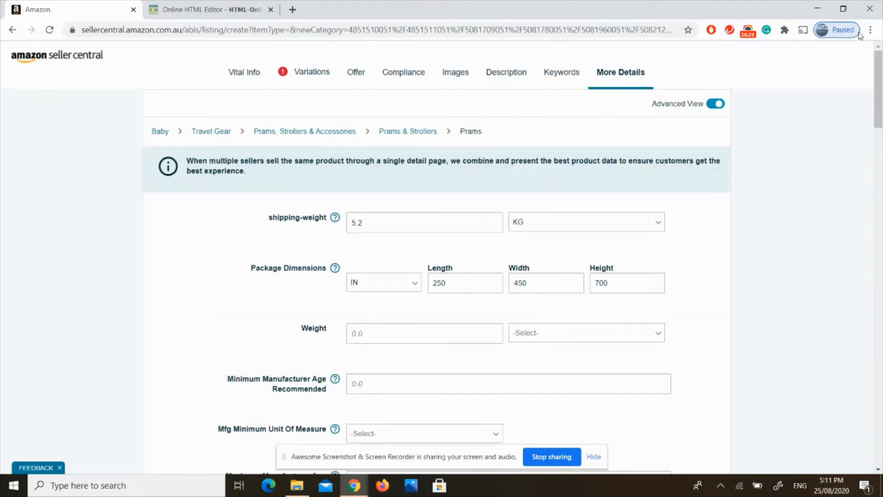
left_click(308, 78)
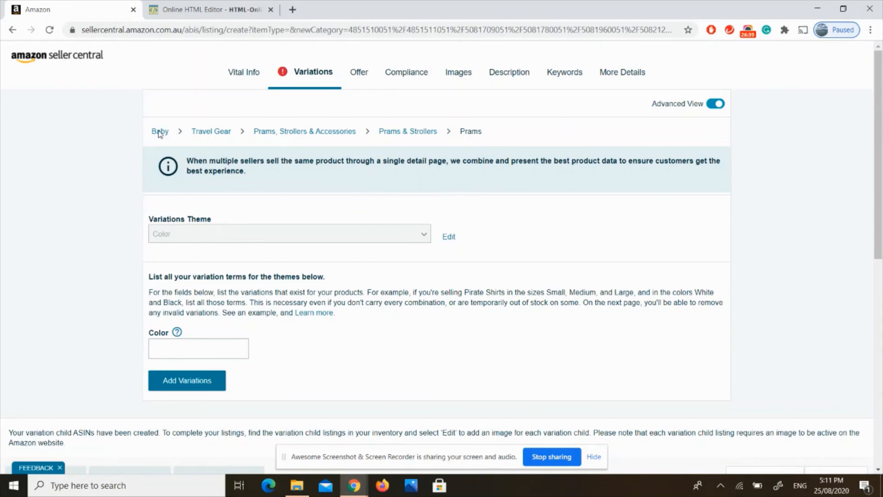
left_click(250, 74)
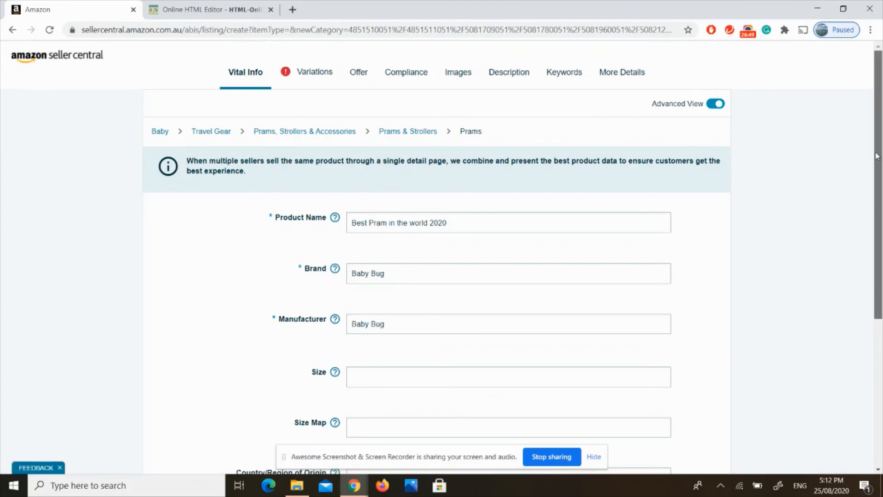
mouse_move(877, 157)
left_mouse_down()
mouse_move(880, 241)
mouse_move(881, 140)
mouse_move(881, 165)
left_mouse_up()
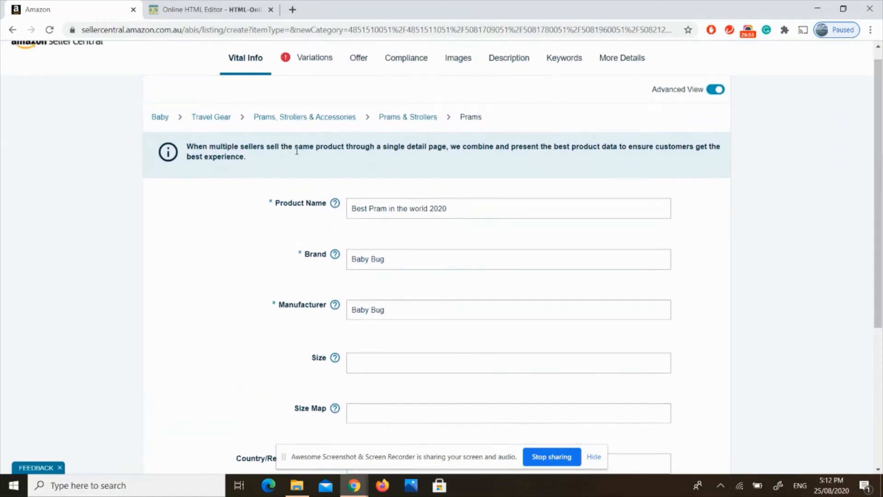
Step: Return to the listing's Variations and set the Product ID Type to UPC for the Gray, Black, Red and Green variations
left_click(314, 59)
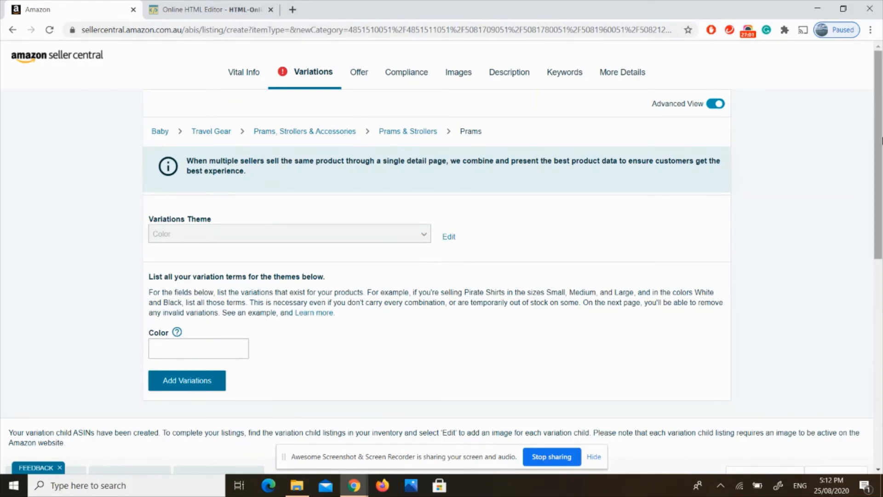
left_click_drag(881, 140, 881, 293)
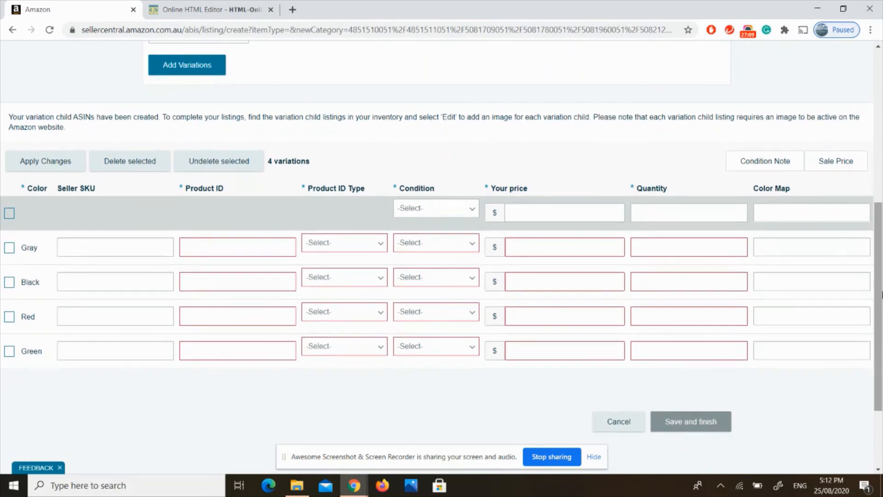
left_click(381, 245)
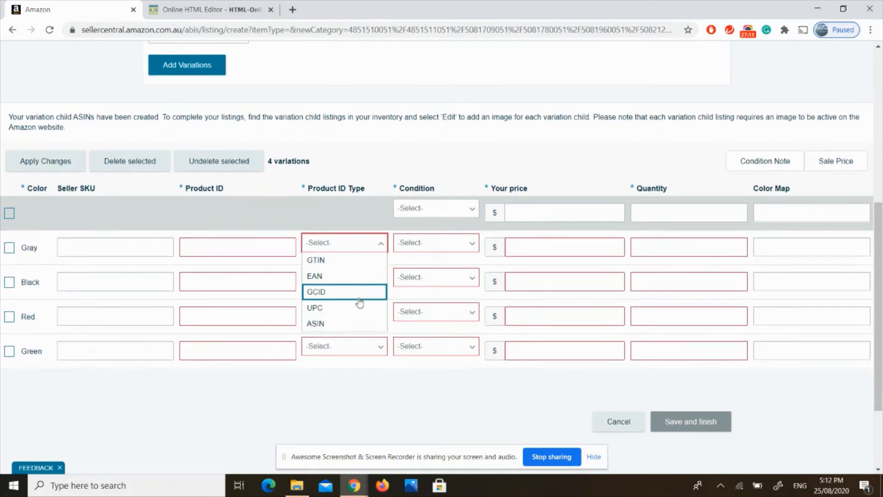
left_click(360, 309)
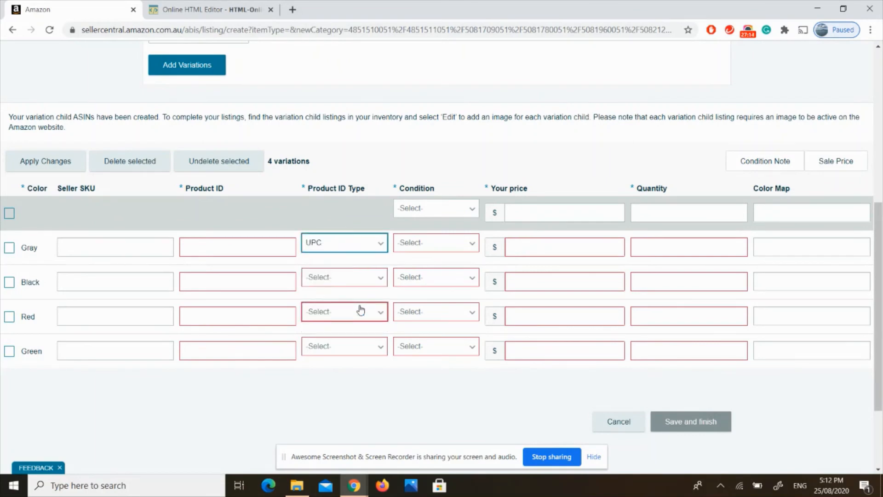
left_click(371, 279)
left_click(364, 341)
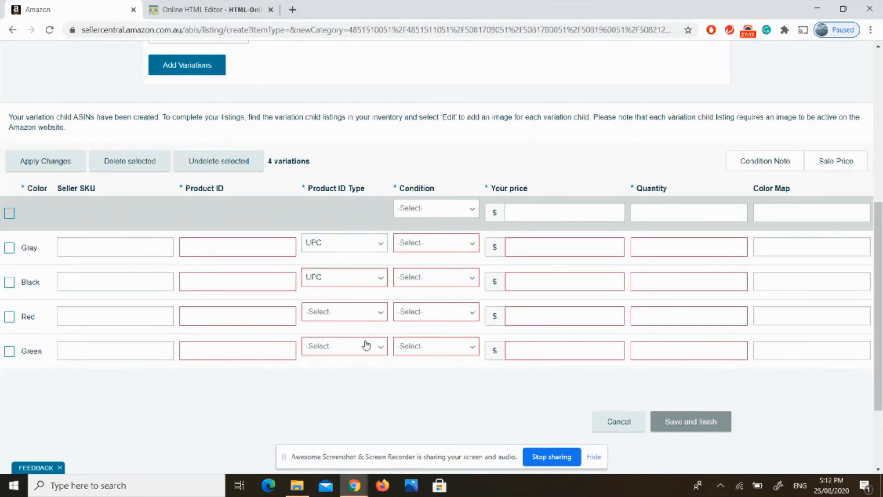
left_click(372, 320)
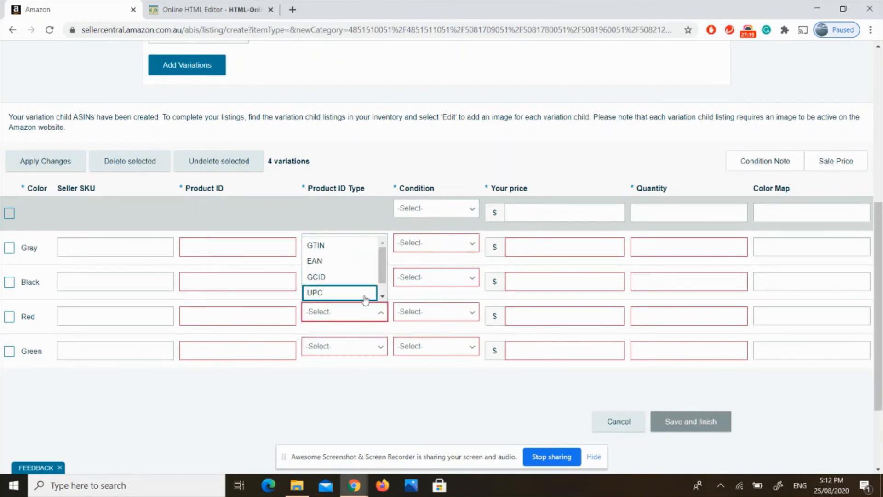
left_click(363, 295)
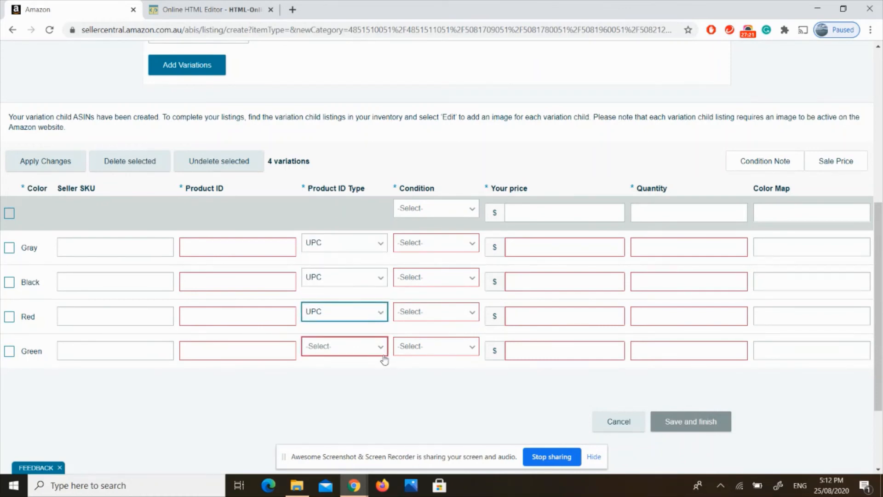
left_click(382, 352)
left_click(349, 313)
Step: Set the Condition to New for the Gray, Black, Red and Green variations
left_click(456, 243)
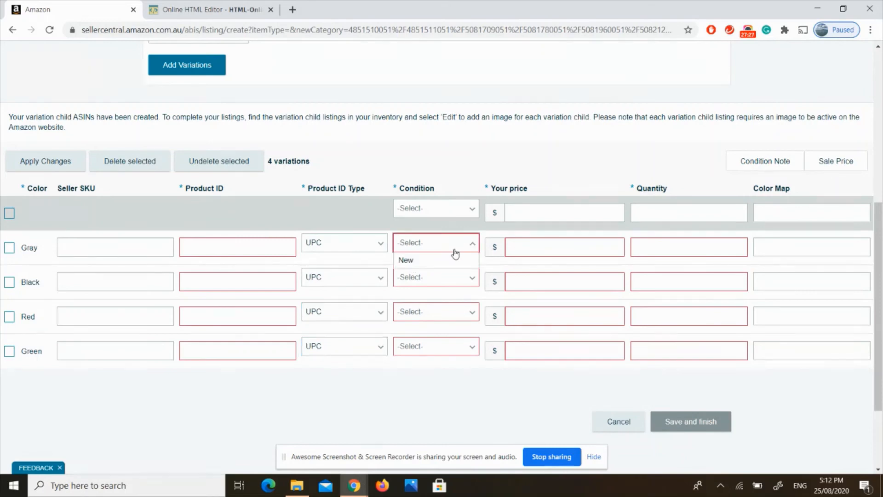
left_click(454, 259)
left_click(458, 278)
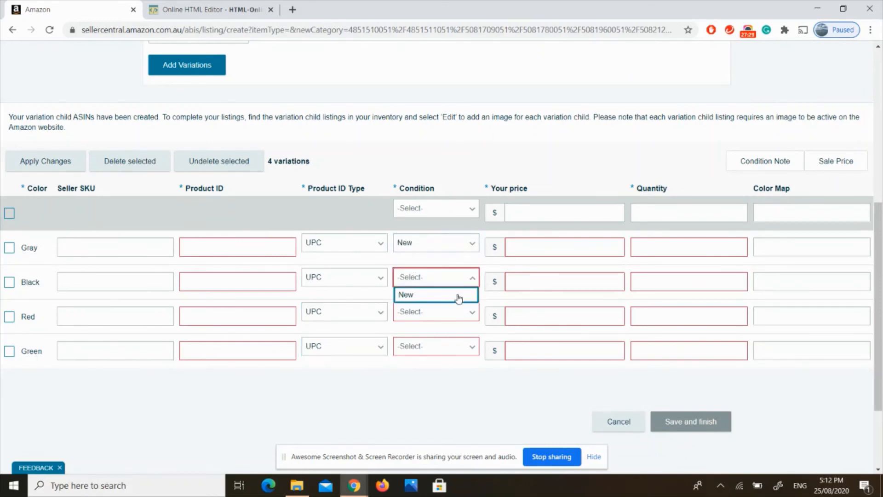
left_click(459, 297)
left_click(459, 318)
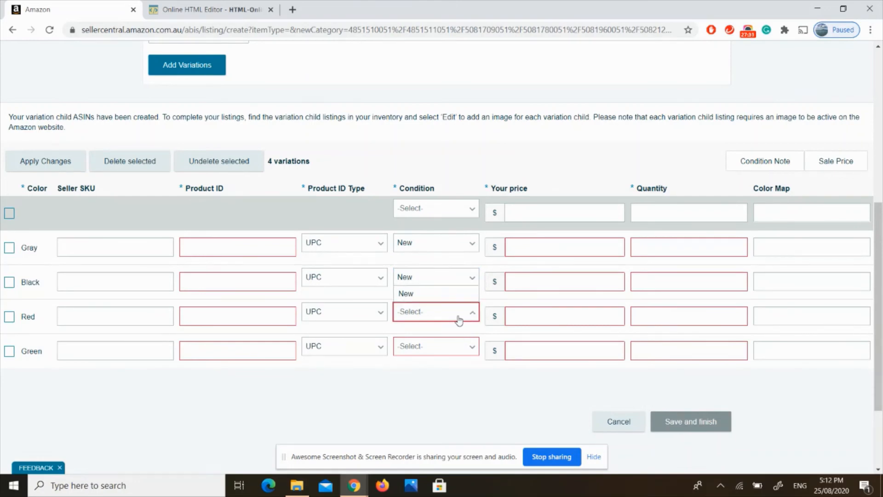
left_click(454, 295)
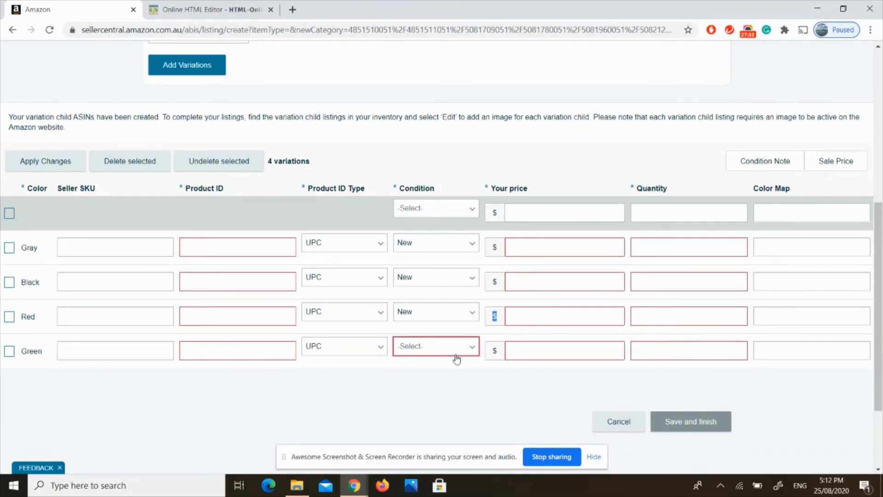
left_click(457, 359)
left_click(445, 332)
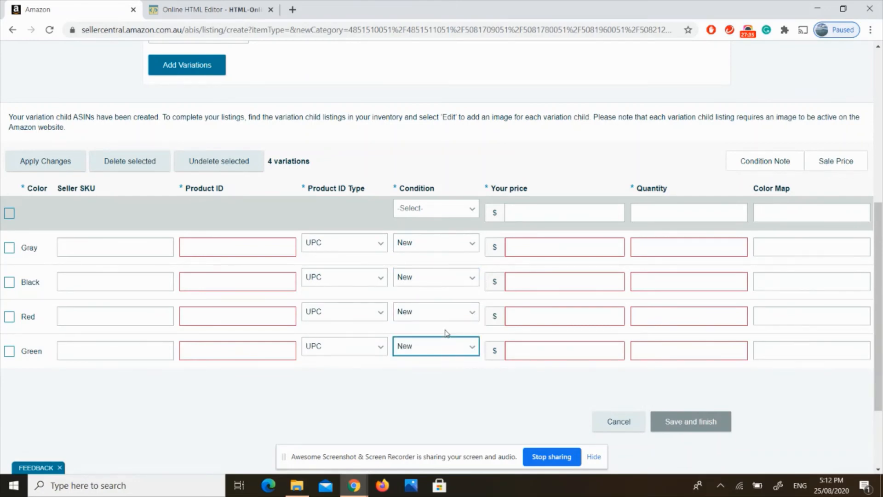
left_click(206, 248)
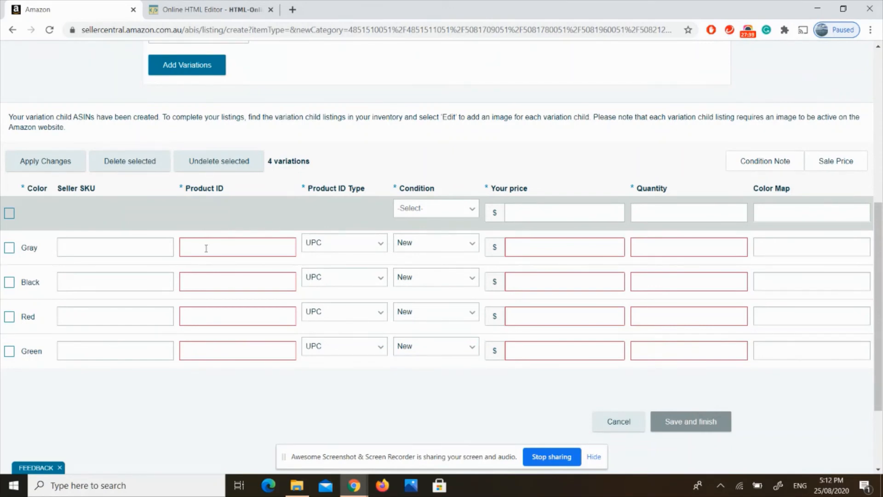
type("39820948490589088098")
key("BackSpace")
key("BackSpace")
key("BackSpace")
key("BackSpace")
key("BackSpace")
key("BackSpace")
key("BackSpace")
key("BackSpace")
key("BackSpace")
key("BackSpace")
key("BackSpace")
key("BackSpace")
key("BackSpace")
key("BackSpace")
key("BackSpace")
key("BackSpace")
key("BackSpace")
key("BackSpace")
key("BackSpace")
key("BackSpace")
type("787878787812121212121211")
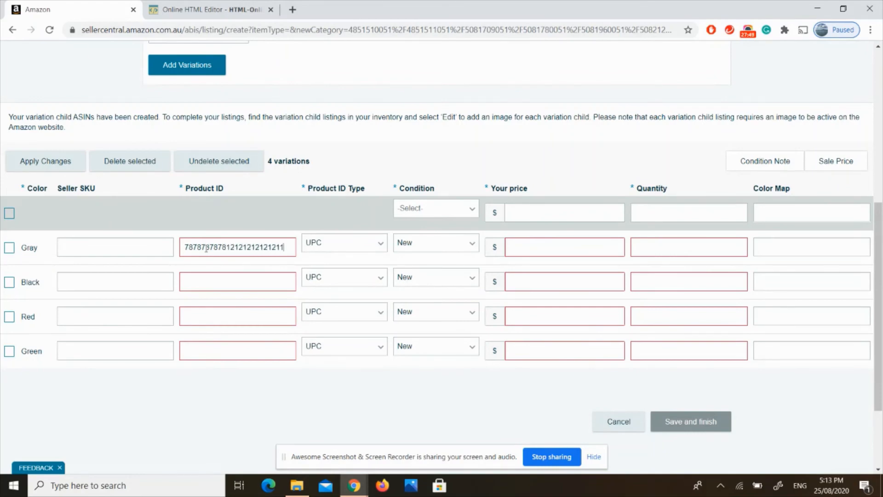
key("BackSpace")
type("2")
key("Tab")
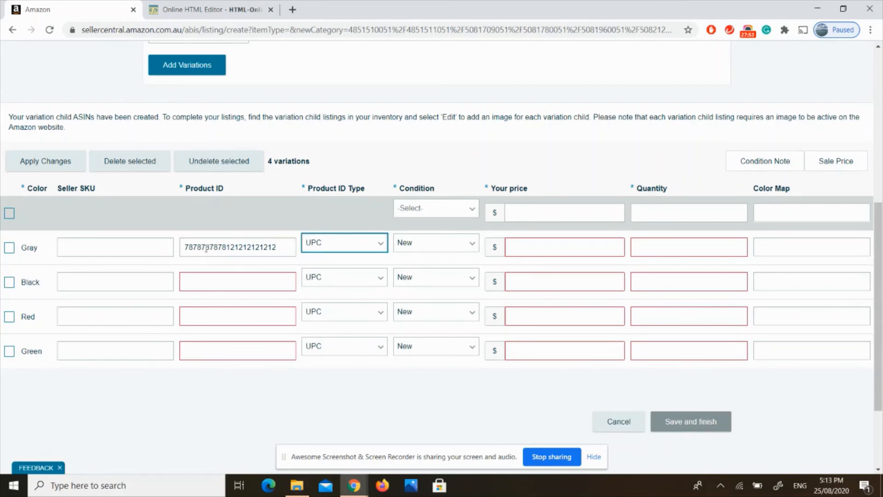
left_click(208, 277)
type("878")
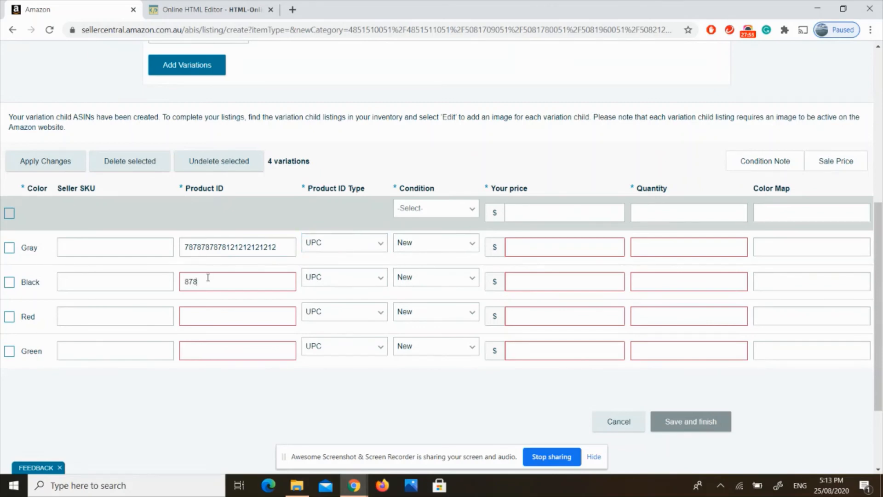
type("78781165116161")
key("Tab")
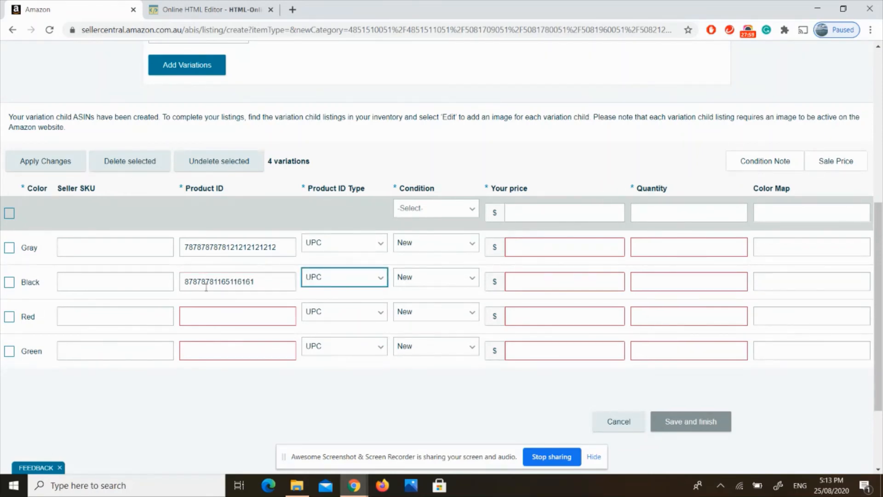
left_click(217, 323)
type("5314654654")
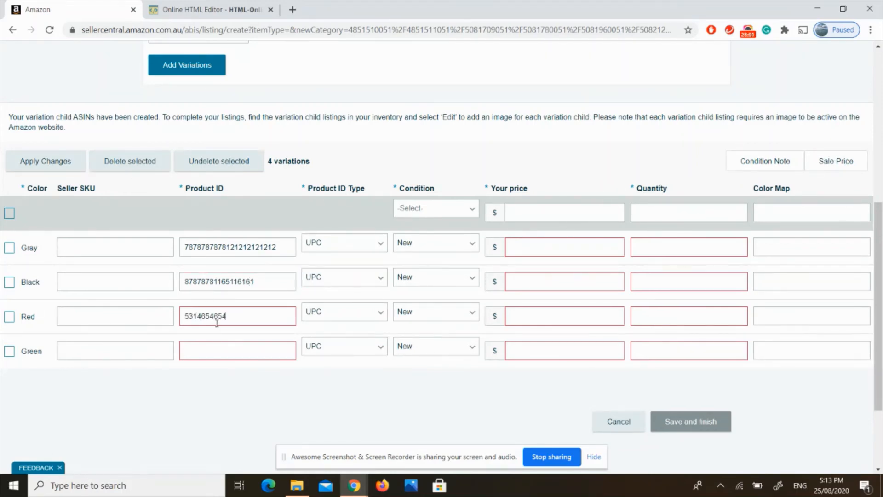
type("6546454")
key("Tab")
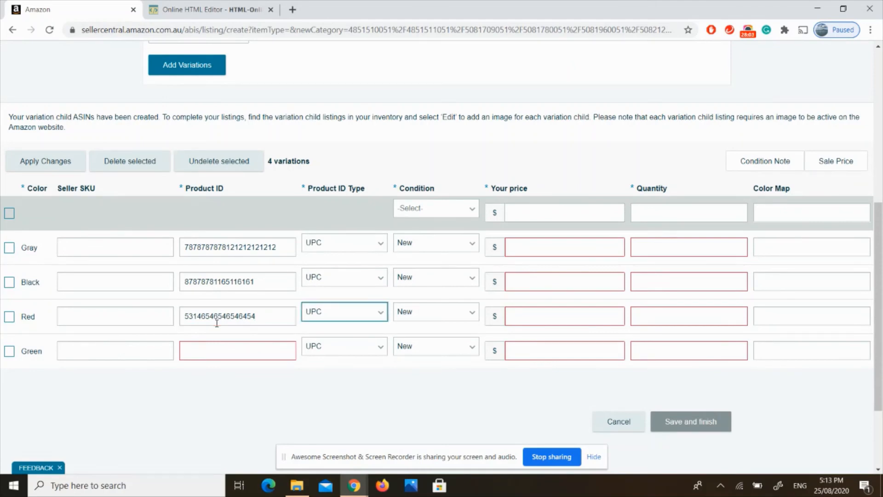
key("Tab")
key("Tab")
key("Tab")
key("Tab")
key("Tab")
key("Tab")
key("Tab")
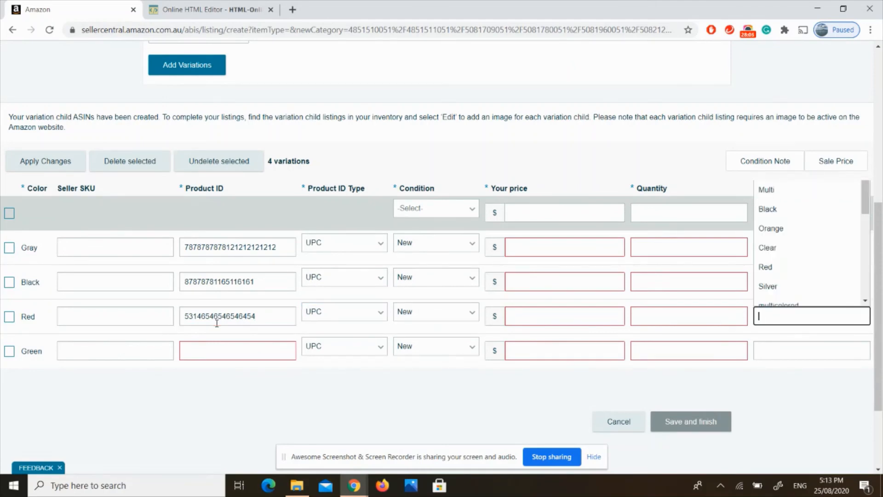
type("4654564564564564564")
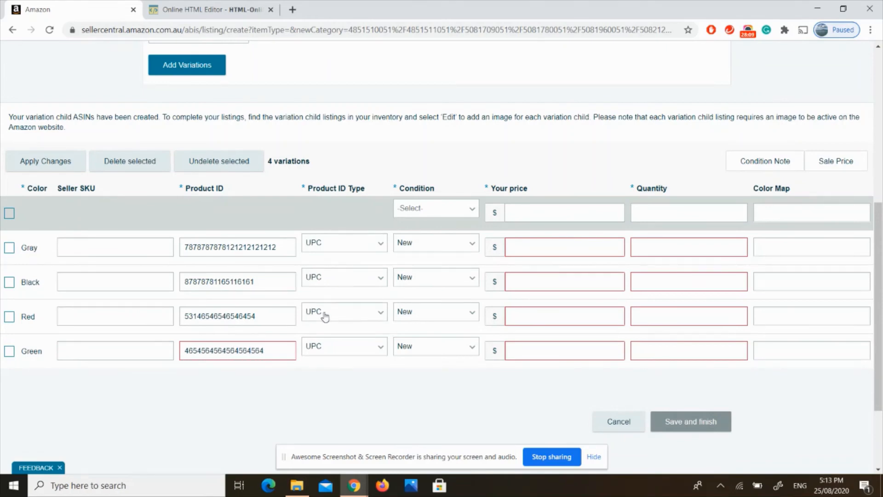
left_click(351, 313)
left_click(352, 313)
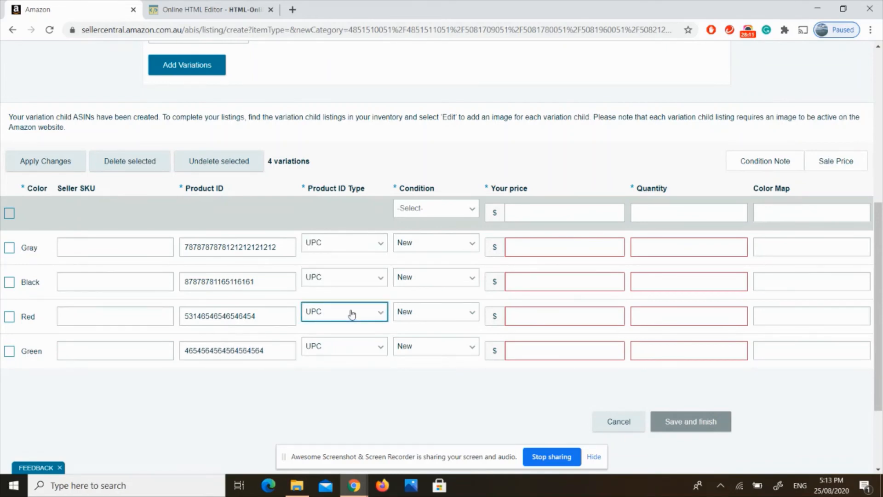
Step: Set the price of the Gray, Black, Red and Green variations to $250 each
left_click(565, 243)
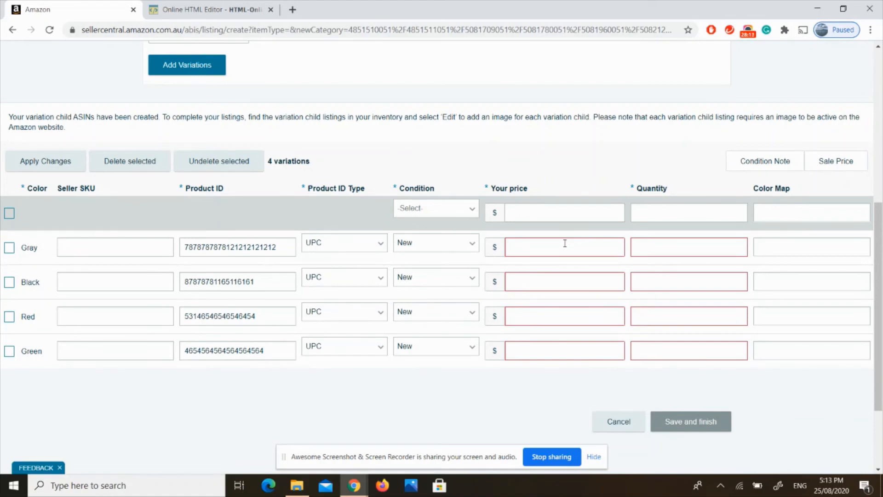
type("1")
key("BackSpace")
type("250")
left_click(567, 285)
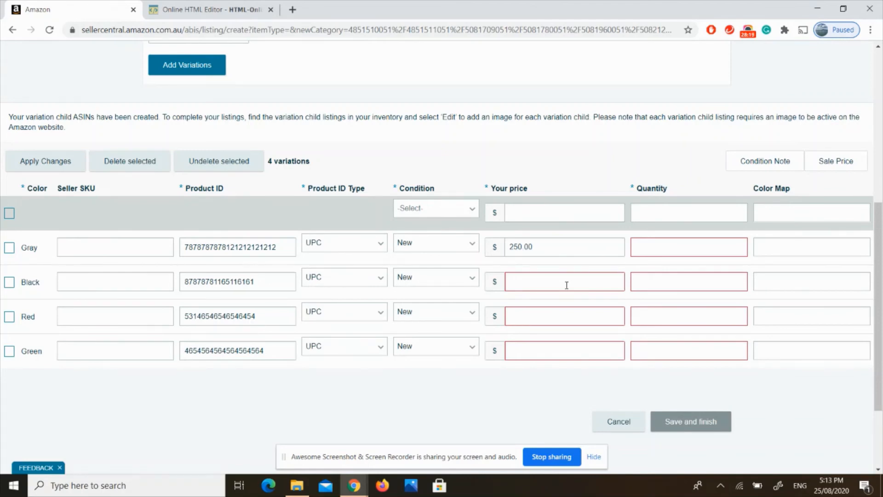
type("250")
left_click(568, 322)
type("250")
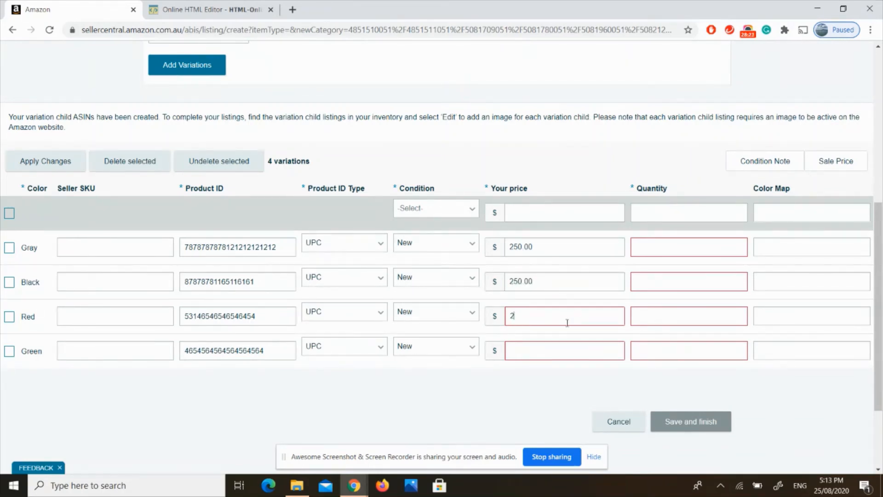
left_click(568, 348)
type("250")
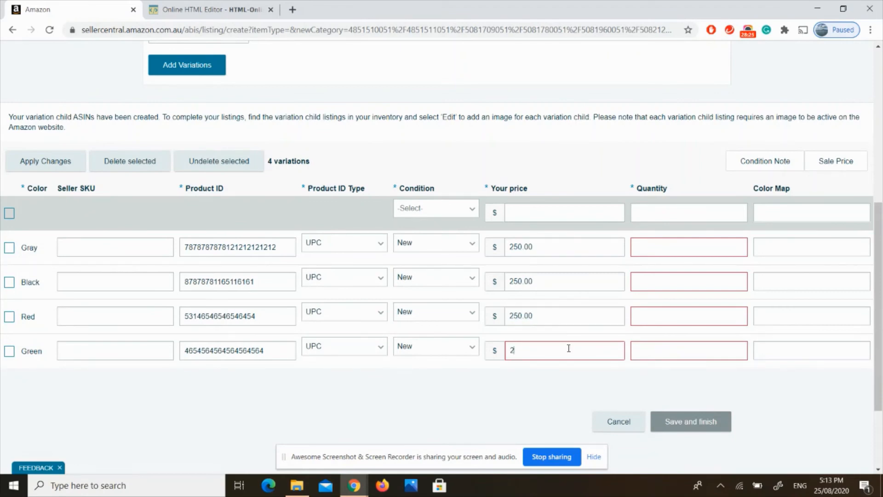
Step: Set the quantity of the Gray, Black, Red and Green variations to 20 each
left_click(668, 248)
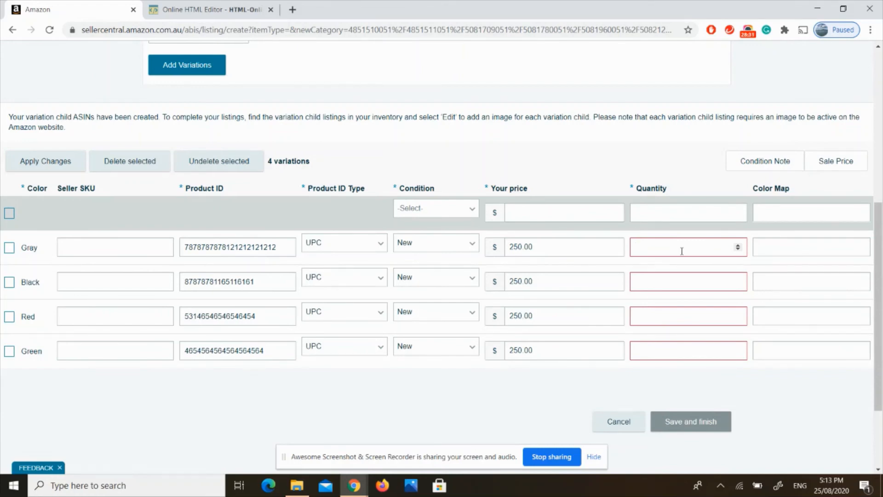
type("20")
left_click(688, 284)
type("20")
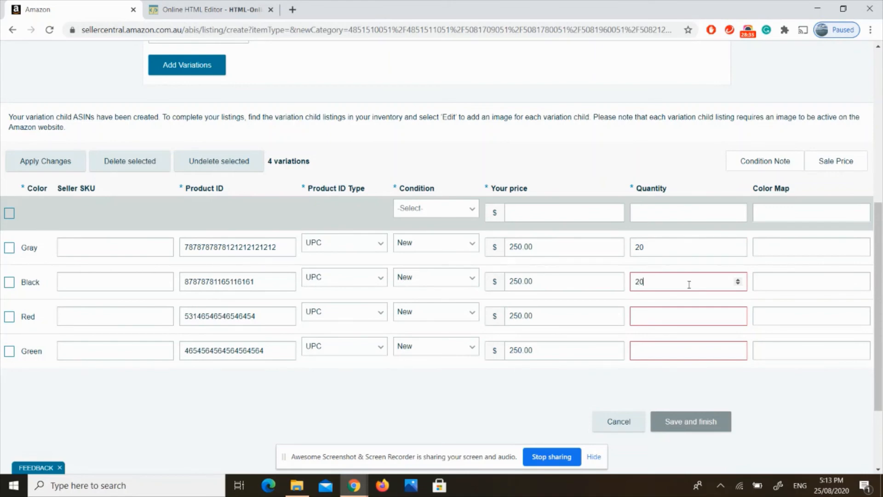
left_click(701, 330)
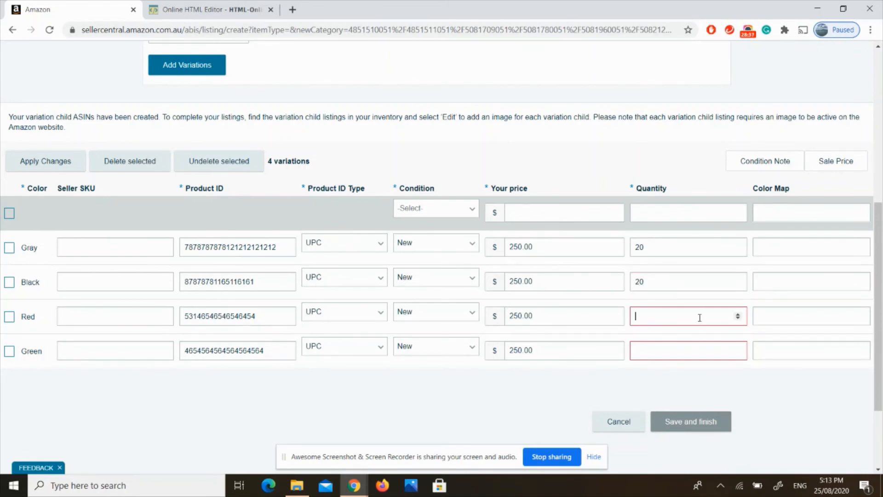
type("20")
left_click(709, 345)
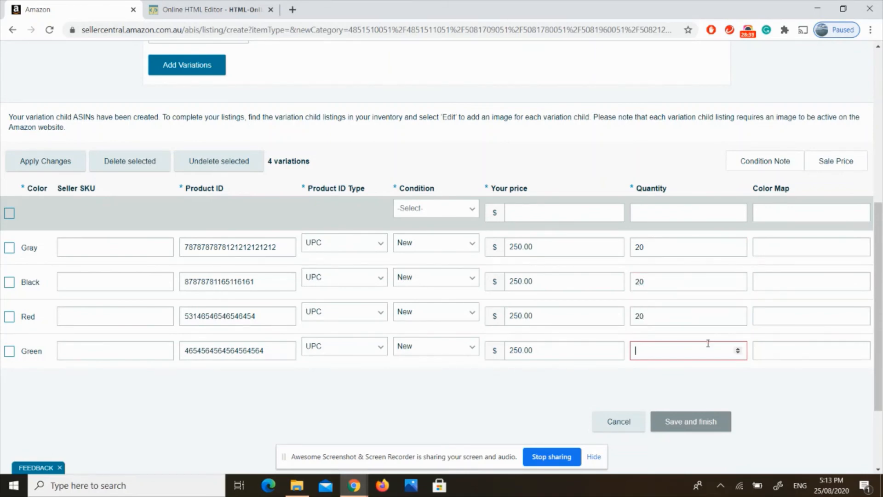
type("20")
left_click(803, 247)
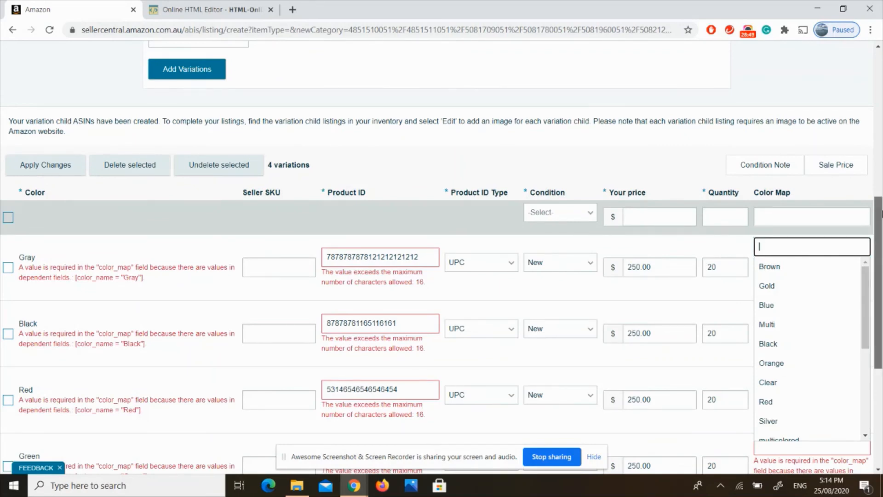
left_click_drag(881, 213, 881, 265)
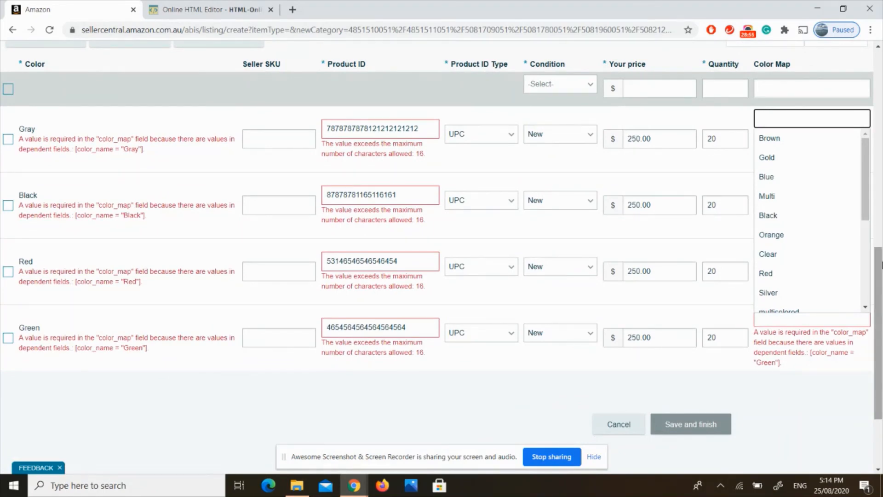
left_click(428, 129)
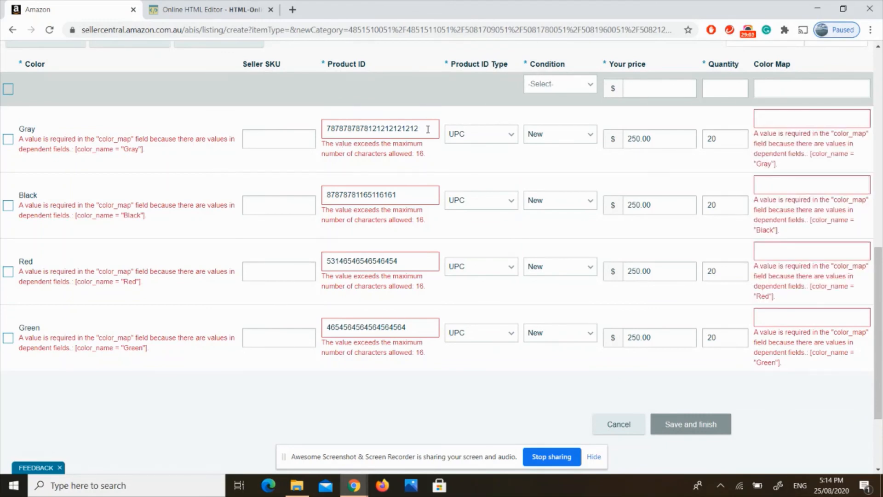
key("BackSpace")
key("BackSpace")
key("BackSpace")
key("BackSpace")
key("BackSpace")
left_click(411, 196)
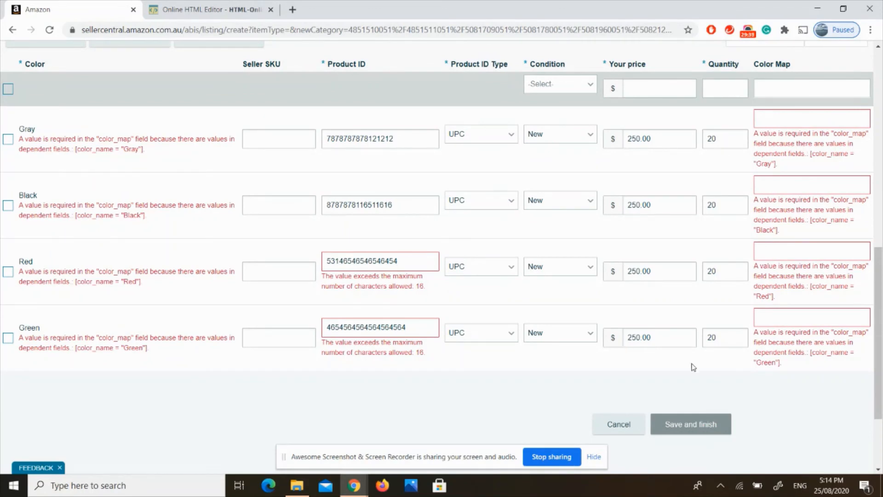
left_click(415, 261)
left_click(419, 322)
key("BackSpace")
key("BackSpace")
key("BackSpace")
key("BackSpace")
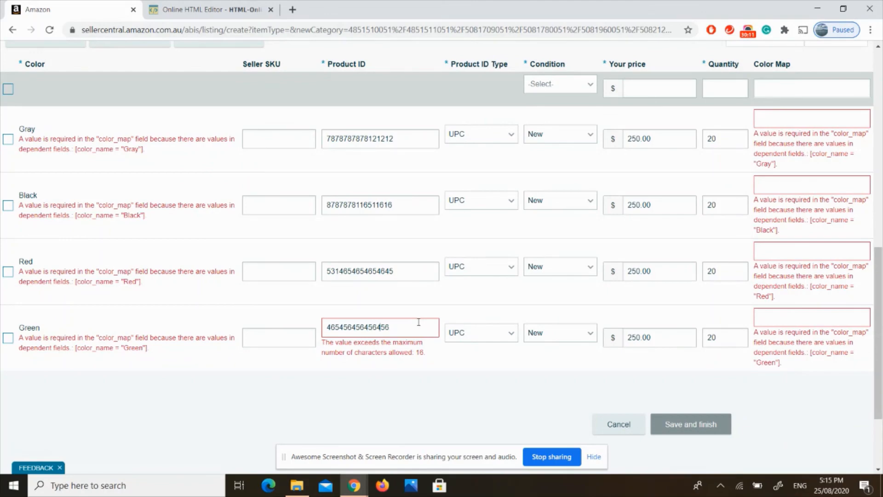
type("4")
left_click(466, 307)
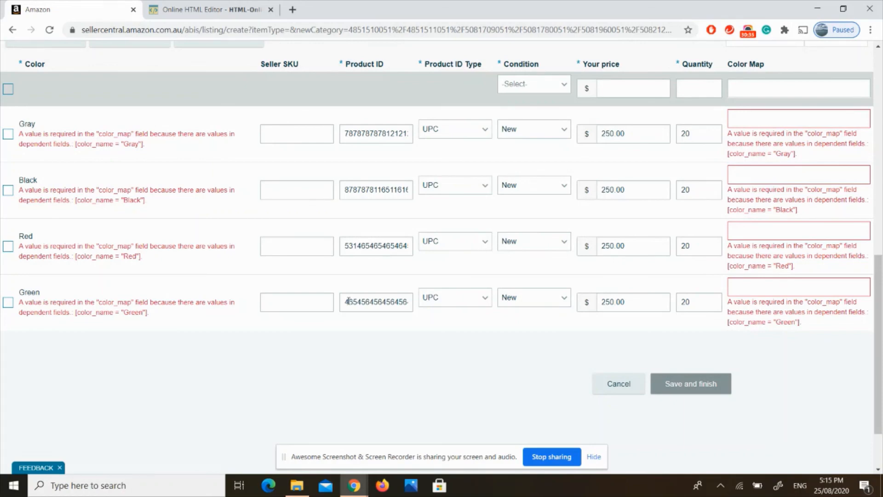
Step: Set the color map of the Gray variation to Grey and of the Black variation to Black
left_click(778, 115)
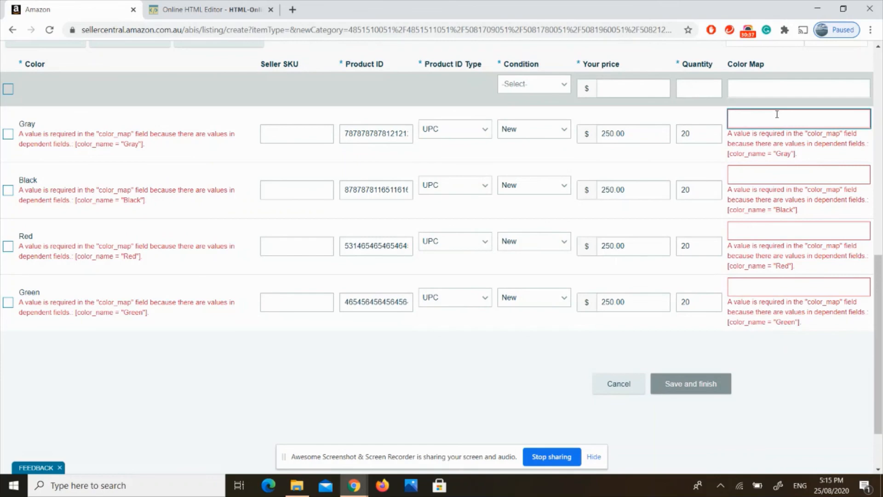
type("gr")
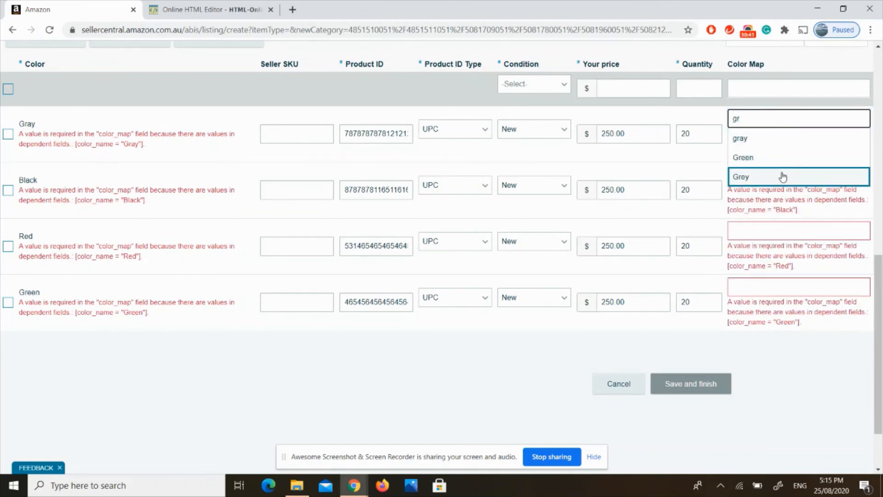
left_click(783, 177)
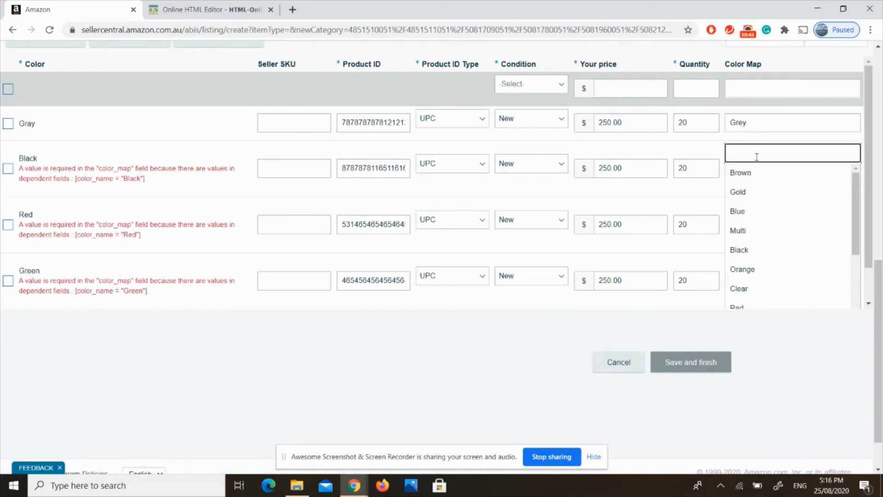
type("bl")
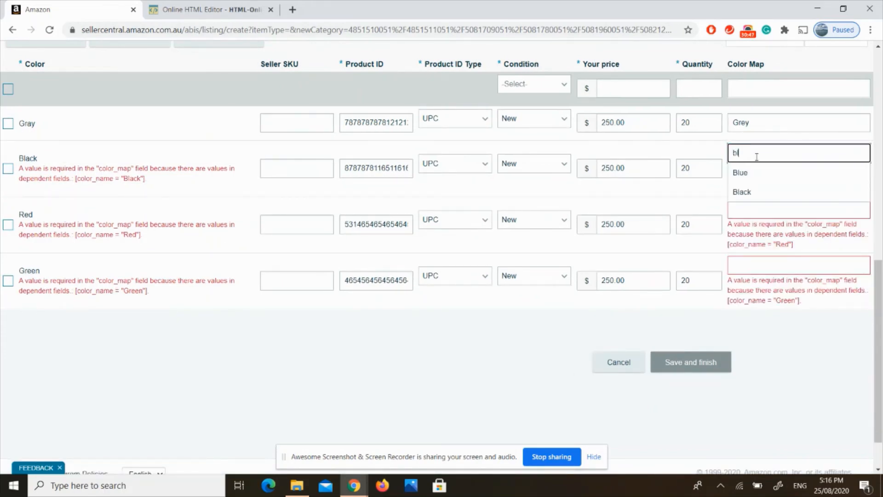
left_click(757, 192)
Step: Set the color map of the Red variation to Red and of the Green variation to Green
left_click(757, 208)
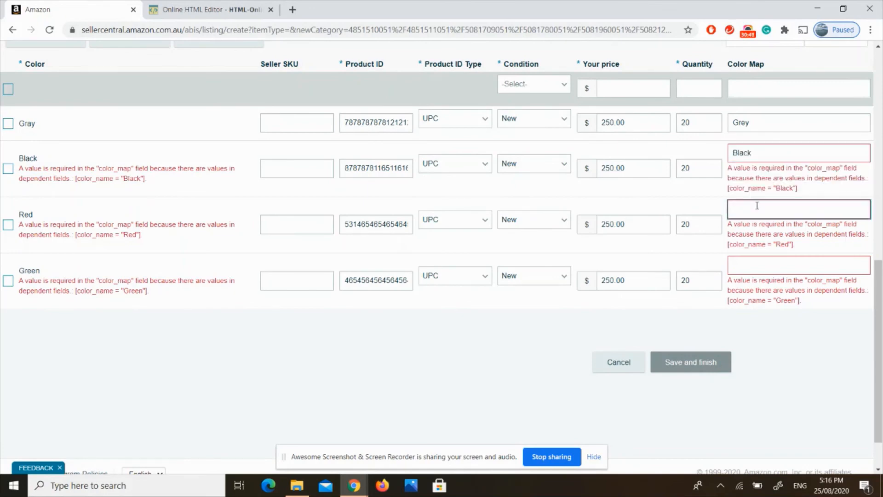
type("red")
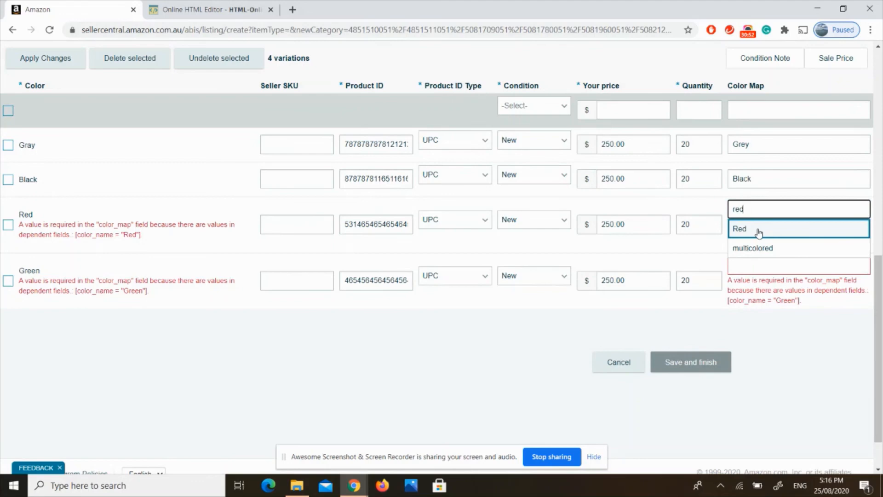
left_click(757, 230)
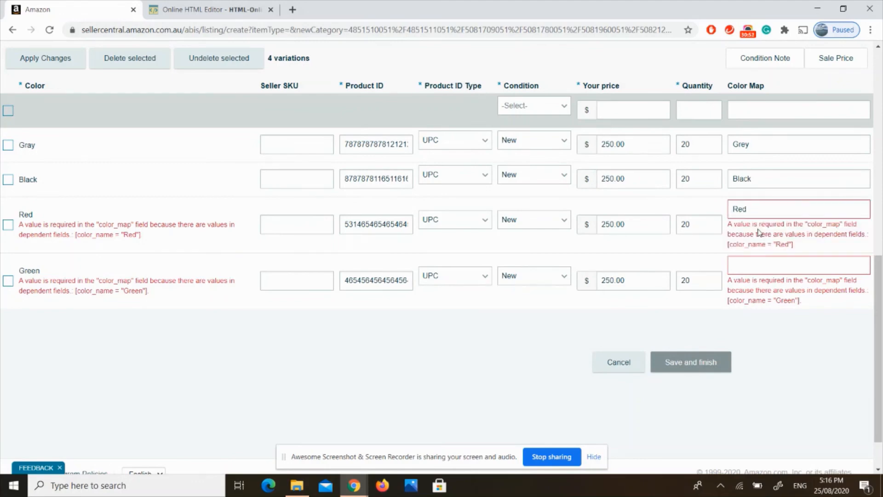
left_click(748, 263)
type("gr")
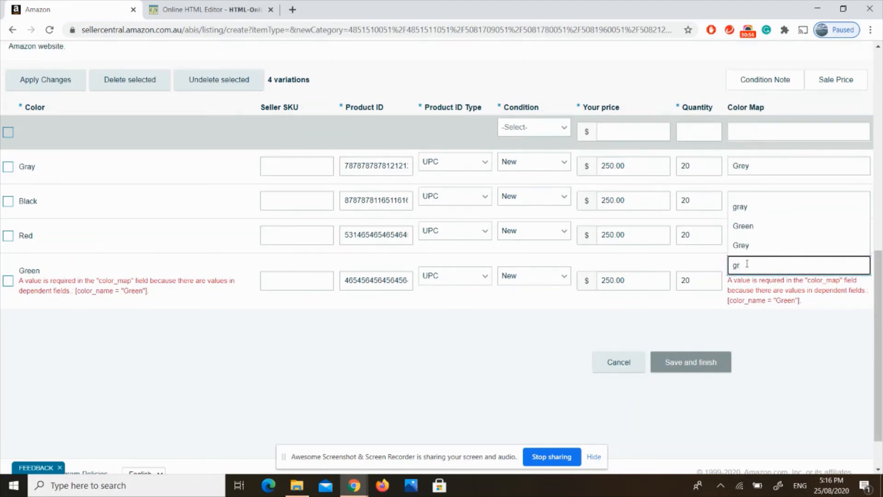
left_click(757, 226)
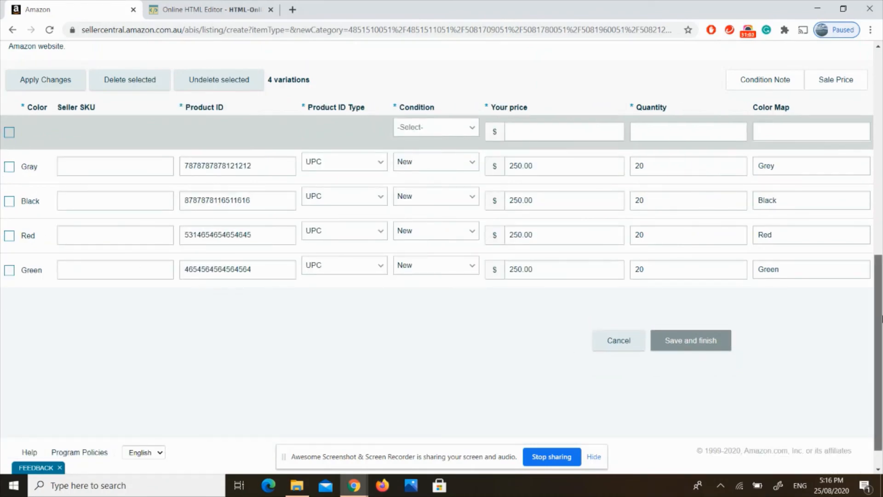
Step: Go to the listing's additional details and change the package dimensions unit to CM
left_click_drag(879, 276, 882, 69)
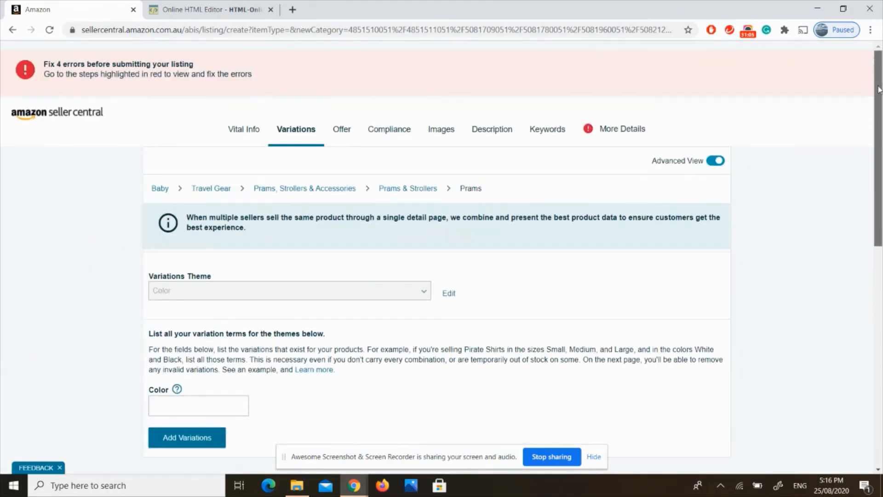
left_click(609, 132)
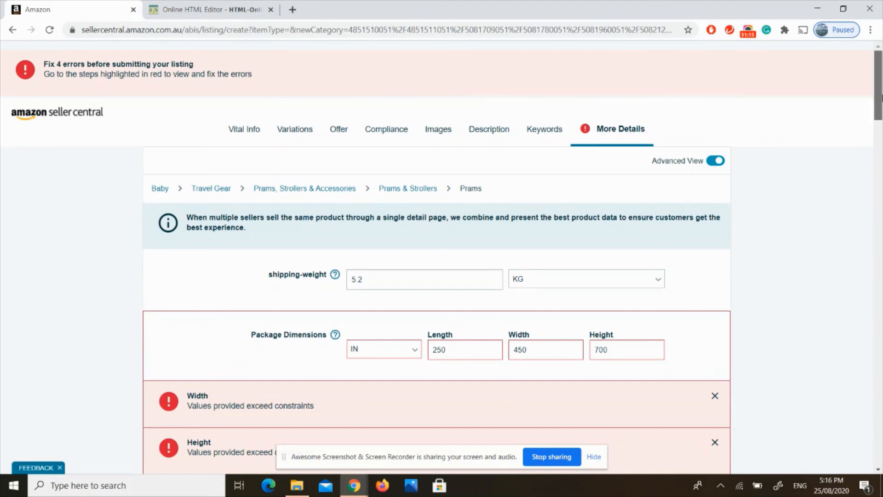
left_click_drag(881, 97, 875, 139)
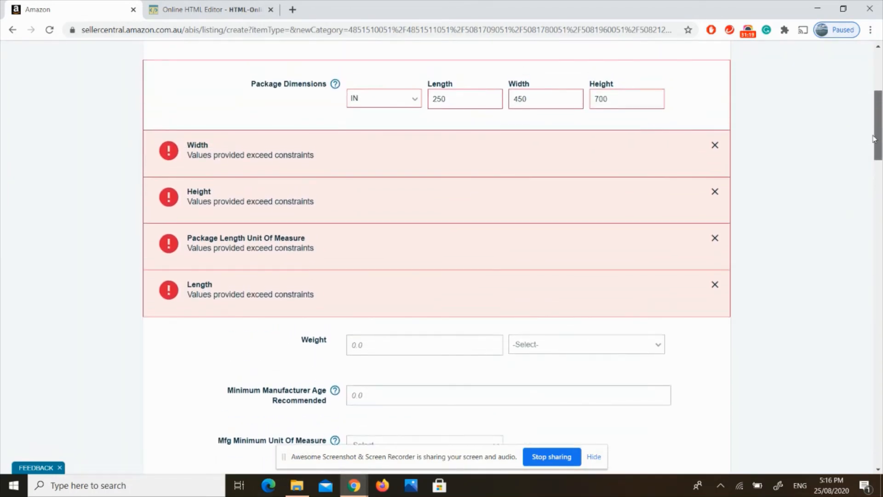
left_click(414, 100)
left_click(396, 161)
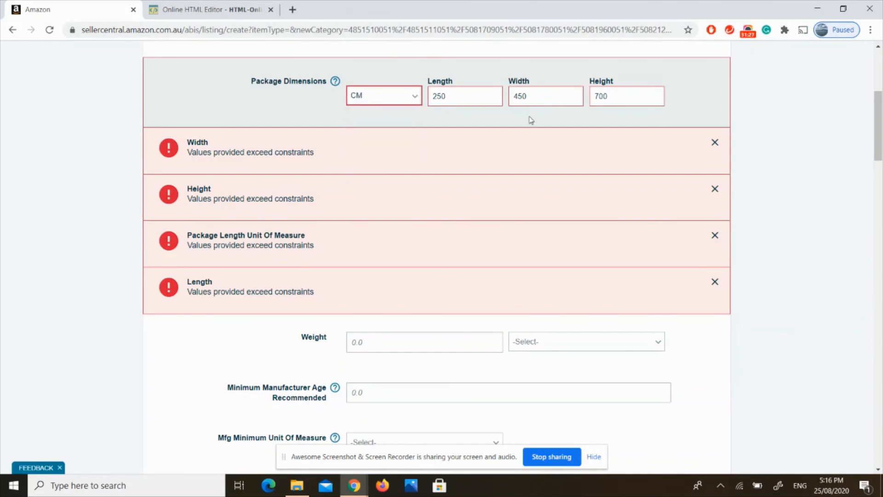
left_click(799, 114)
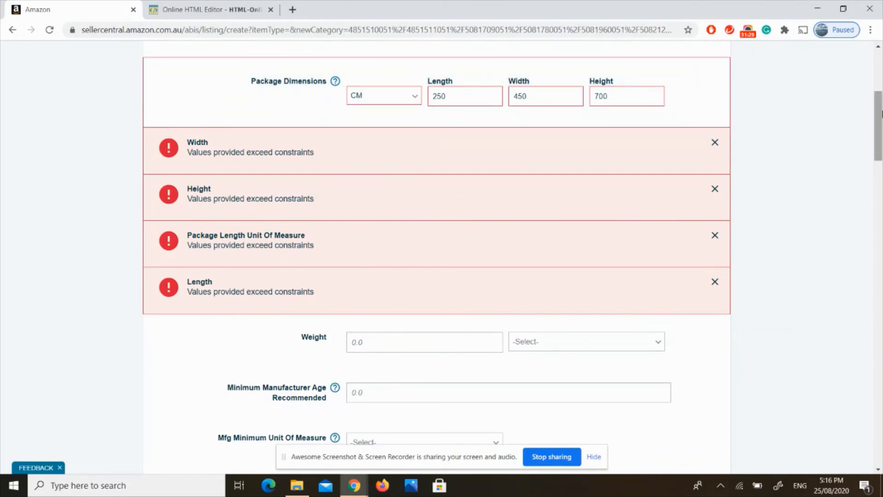
mouse_move(882, 114)
left_mouse_down()
mouse_move(881, 208)
mouse_move(872, 115)
left_mouse_up()
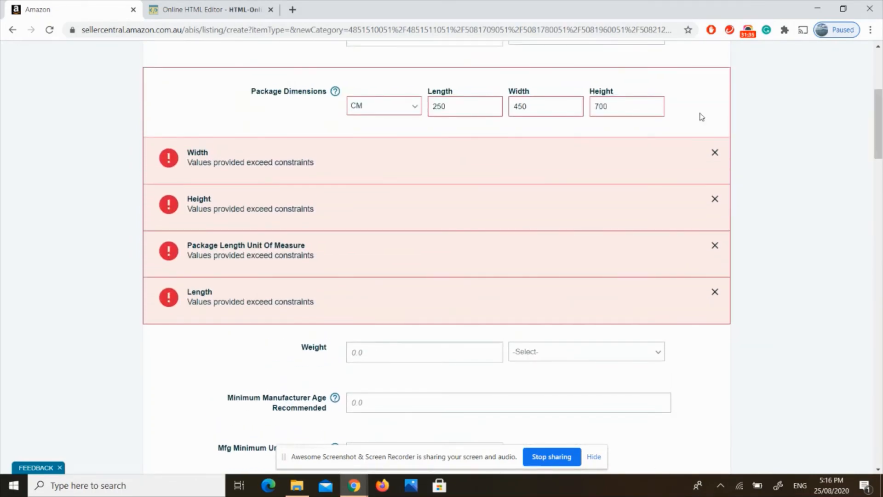
Step: Try a package length of 220 cm
left_click(464, 110)
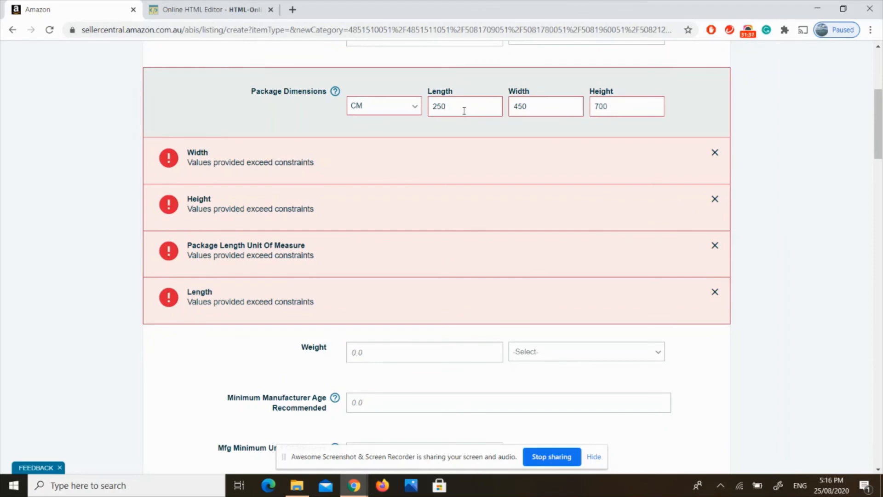
key("BackSpace")
key("BackSpace")
key("BackSpace")
type("20")
key("BackSpace")
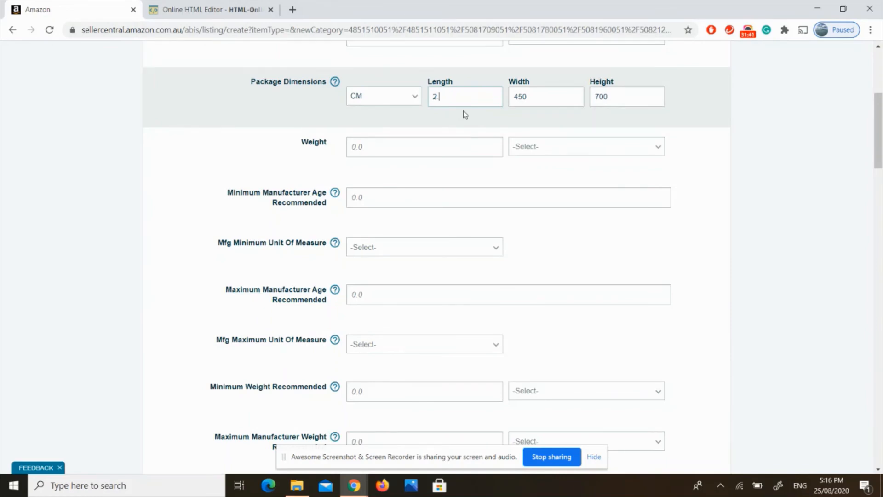
type(".5")
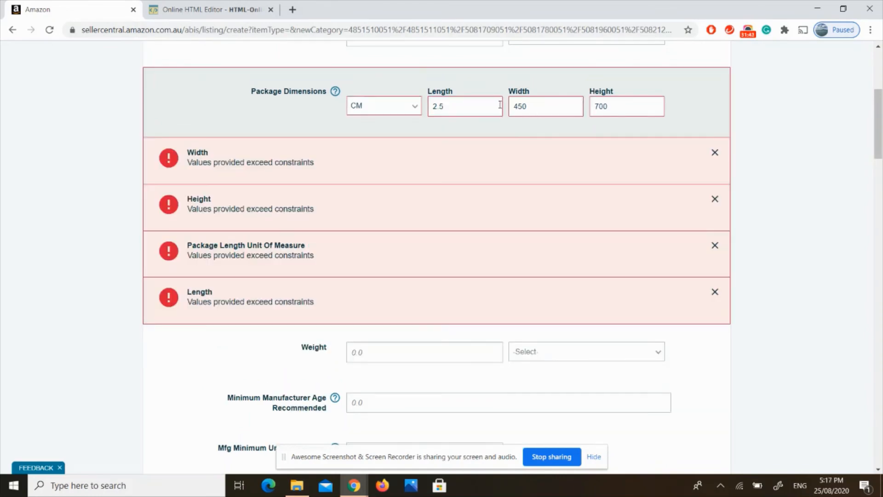
key("BackSpace")
key("BackSpace")
type("20")
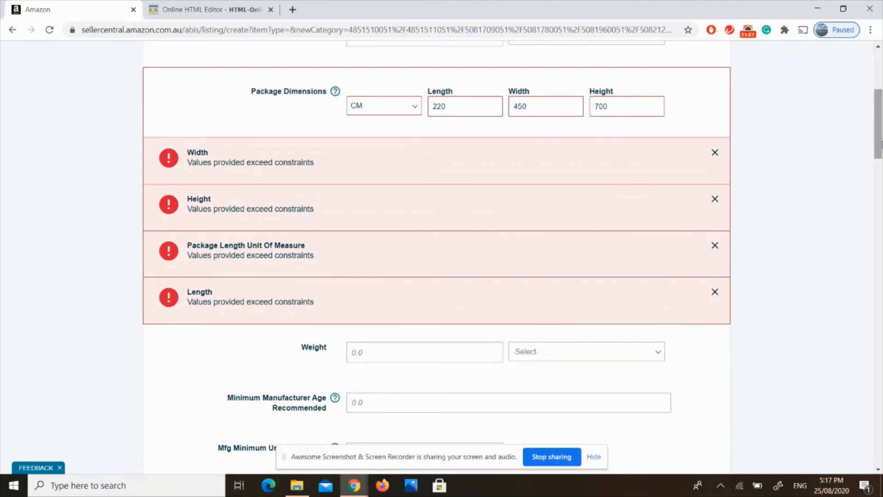
left_click_drag(881, 144, 879, 133)
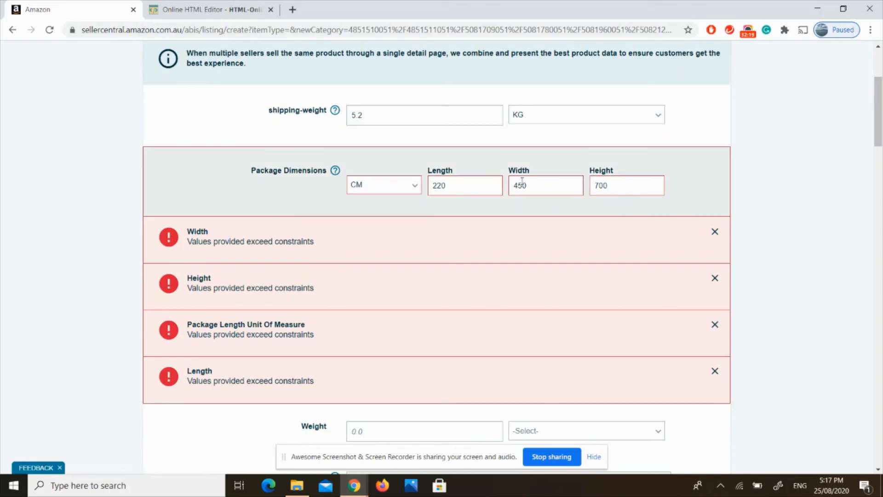
Step: Keep CM as the package dimensions unit and set the package length to 2.5
left_click(416, 186)
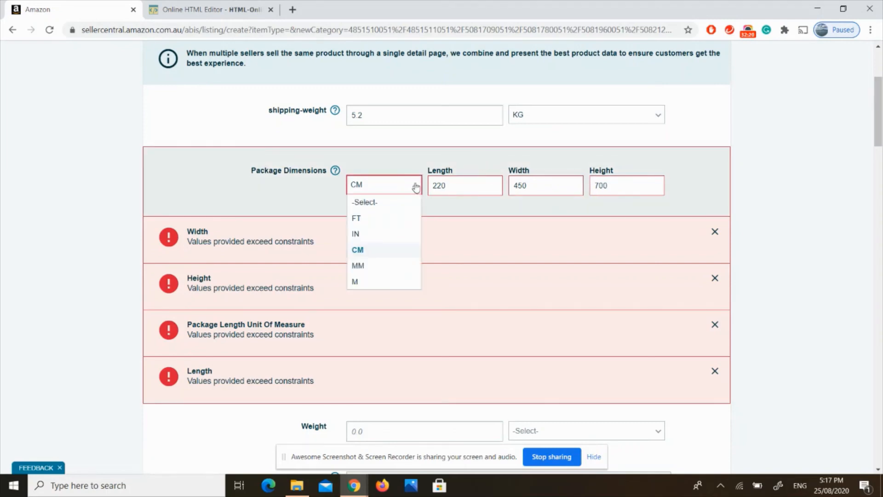
left_click(390, 249)
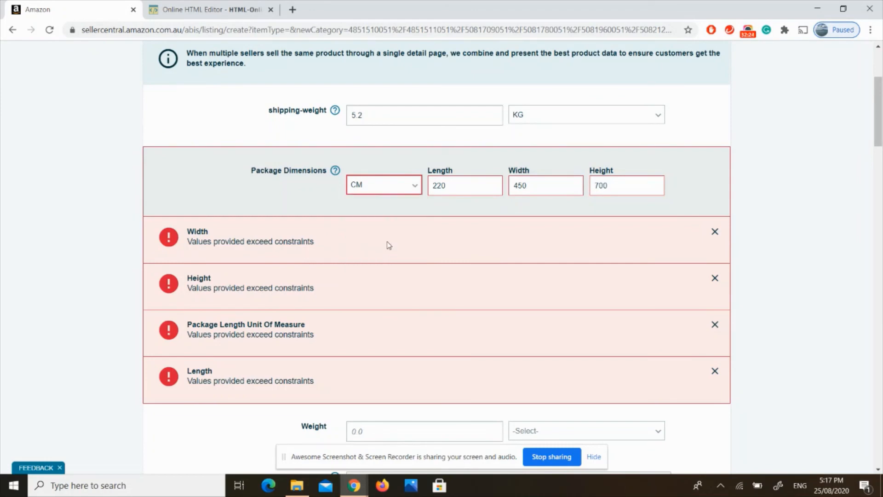
left_click(472, 185)
key("BackSpace")
key("BackSpace")
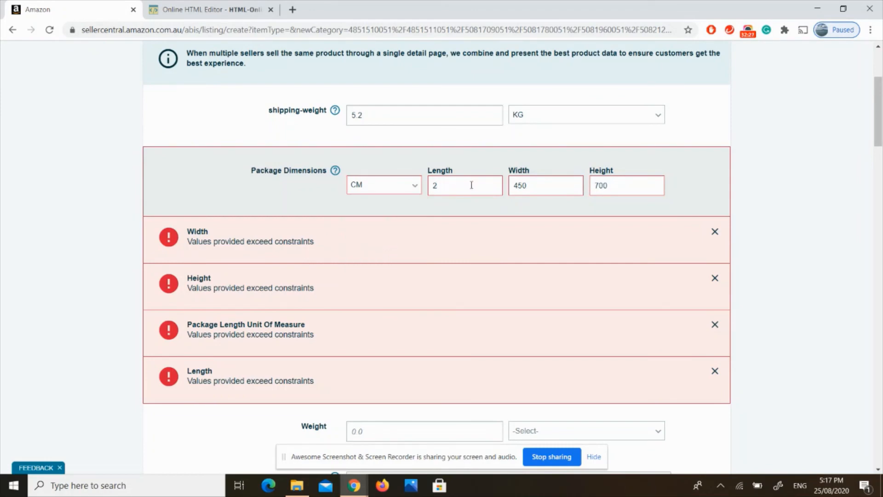
type(".5")
Step: Set the package width to 4.5 and the package height to 7.00
left_click(553, 189)
key("BackSpace")
key("BackSpace")
key("BackSpace")
type("4.5")
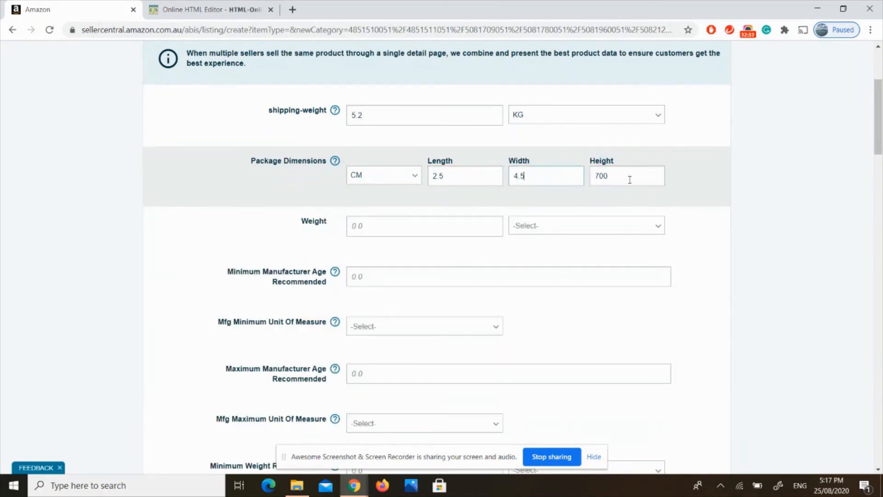
key("BackSpace")
key("BackSpace")
type(".00")
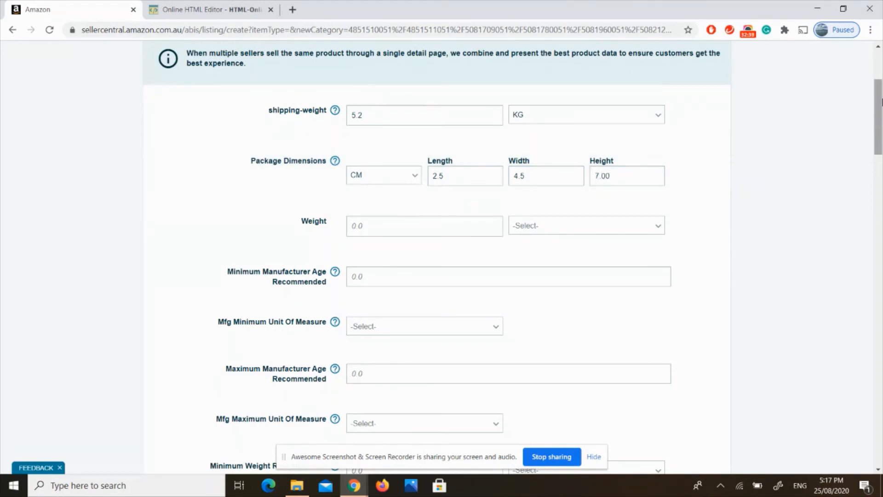
Step: Return to the listing's variations and examine the Product ID entries of the four colour variations
left_click_drag(878, 123, 876, 55)
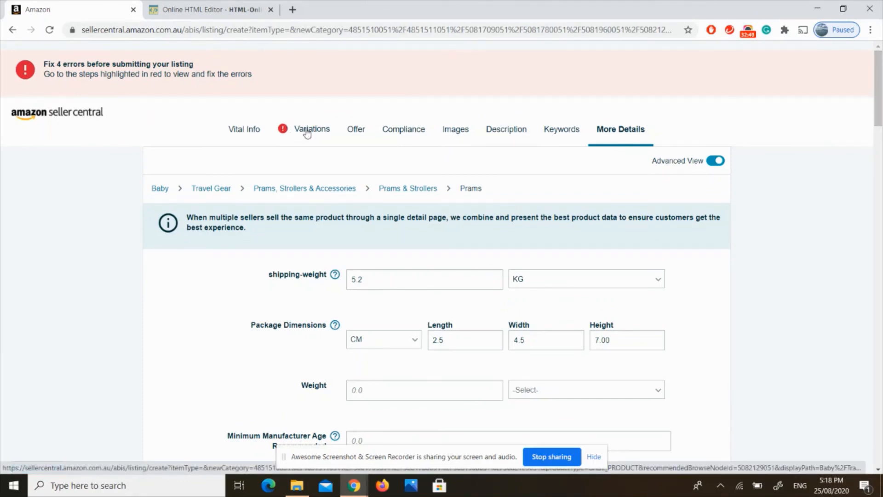
left_click(308, 131)
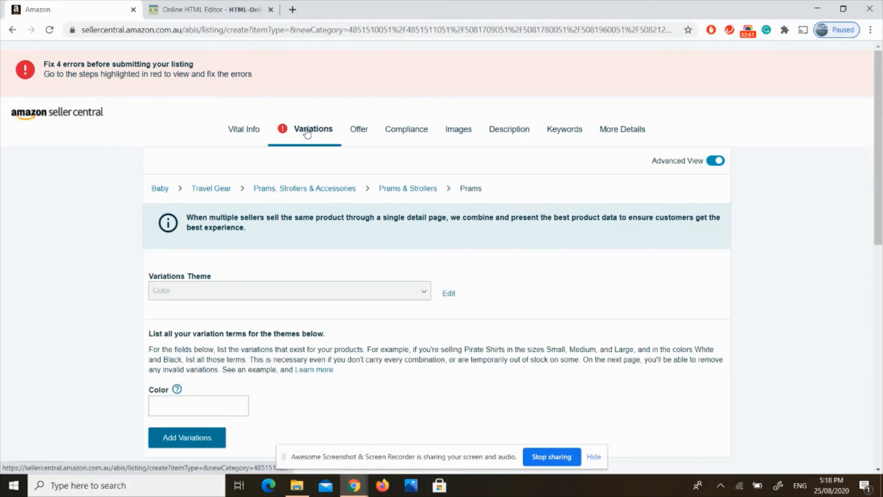
scroll(881, 252, "down", 5)
scroll(881, 252, "down", 4)
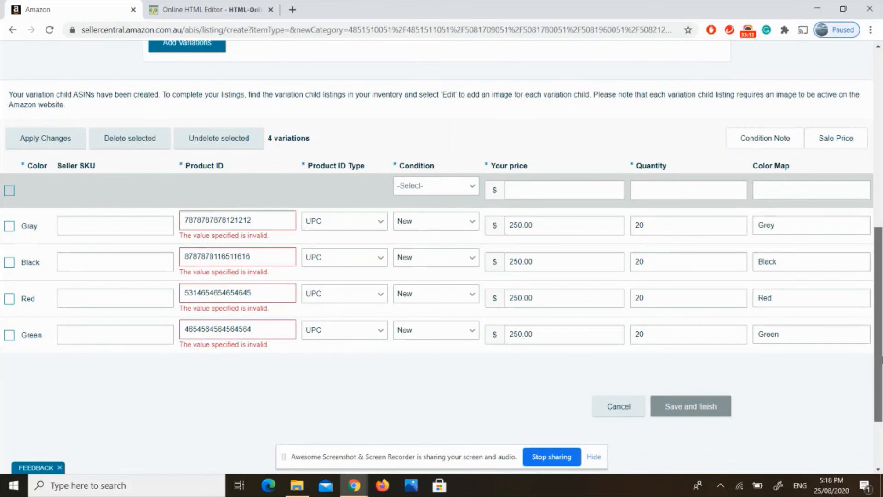
left_click_drag(881, 360, 881, 227)
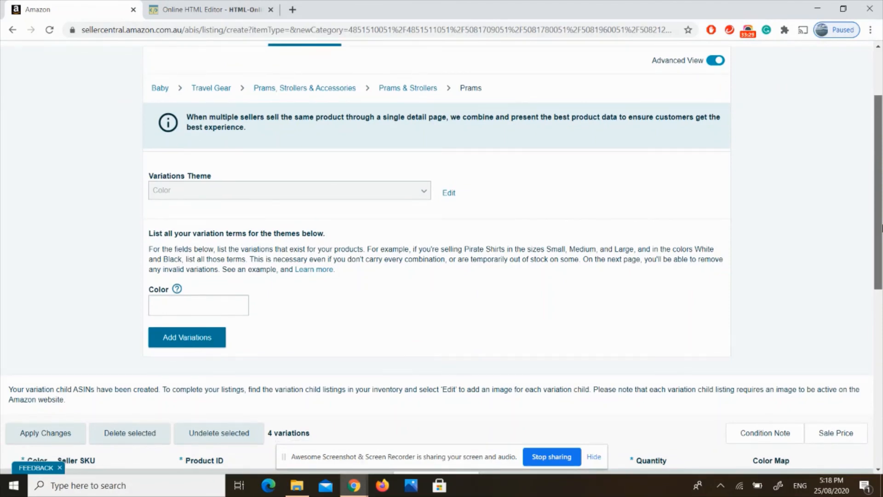
left_click_drag(882, 227, 882, 380)
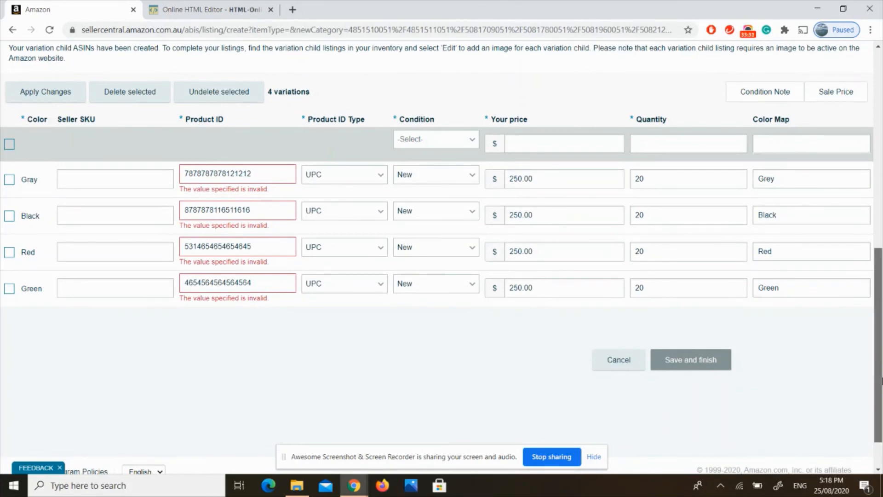